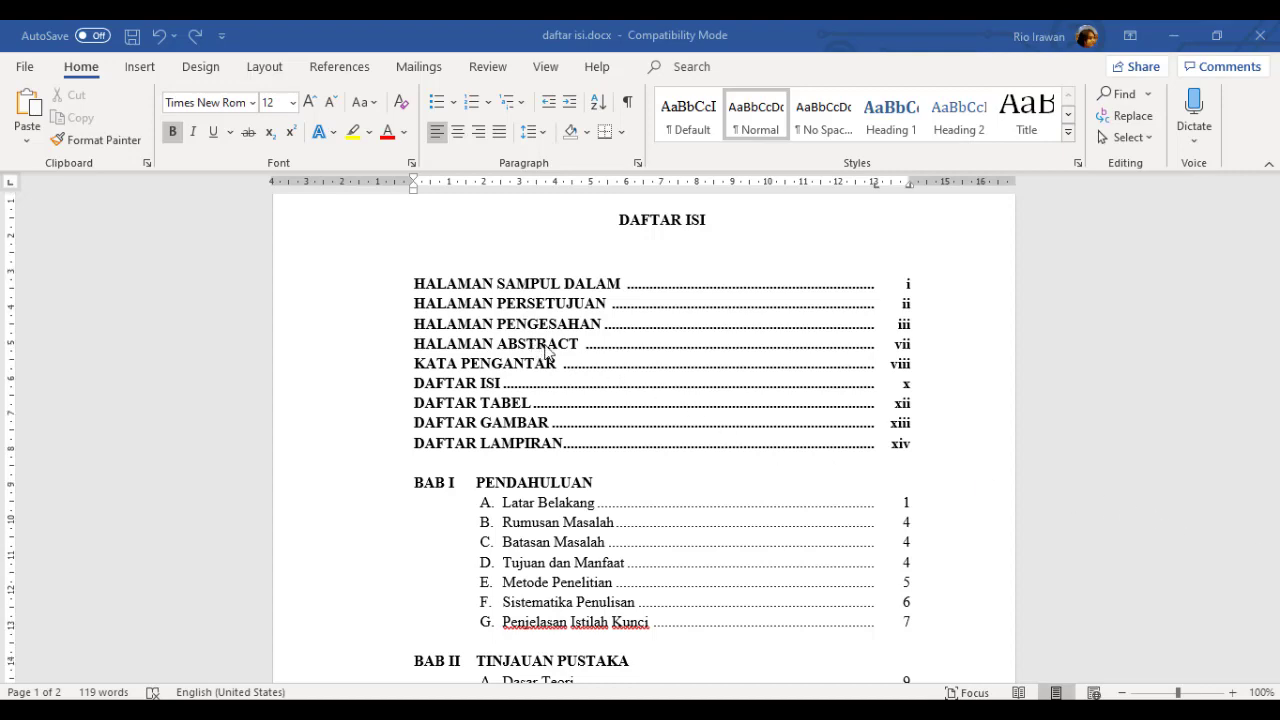
Examine the finished DAFTAR ISI layout and the unformatted list of headings and chapters
scroll(1155, 412, "down", 5)
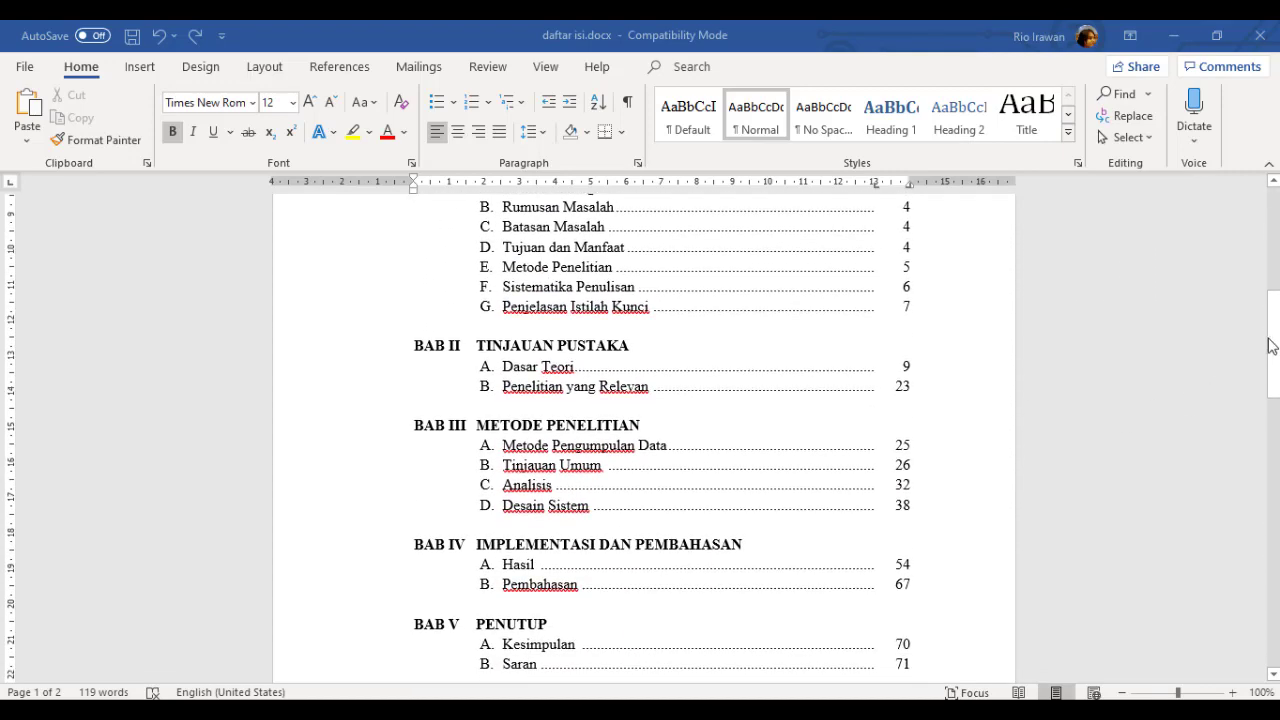
left_click_drag(1270, 345, 1259, 275)
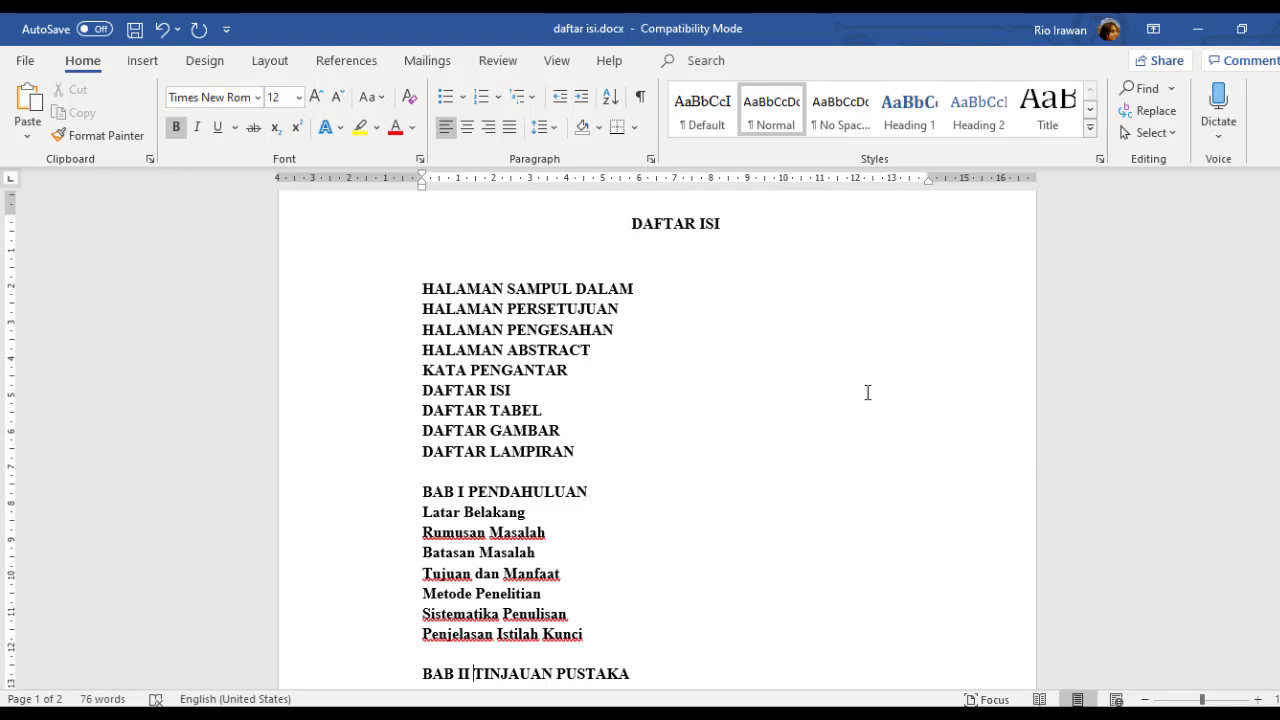
scroll(657, 440, "down", 1)
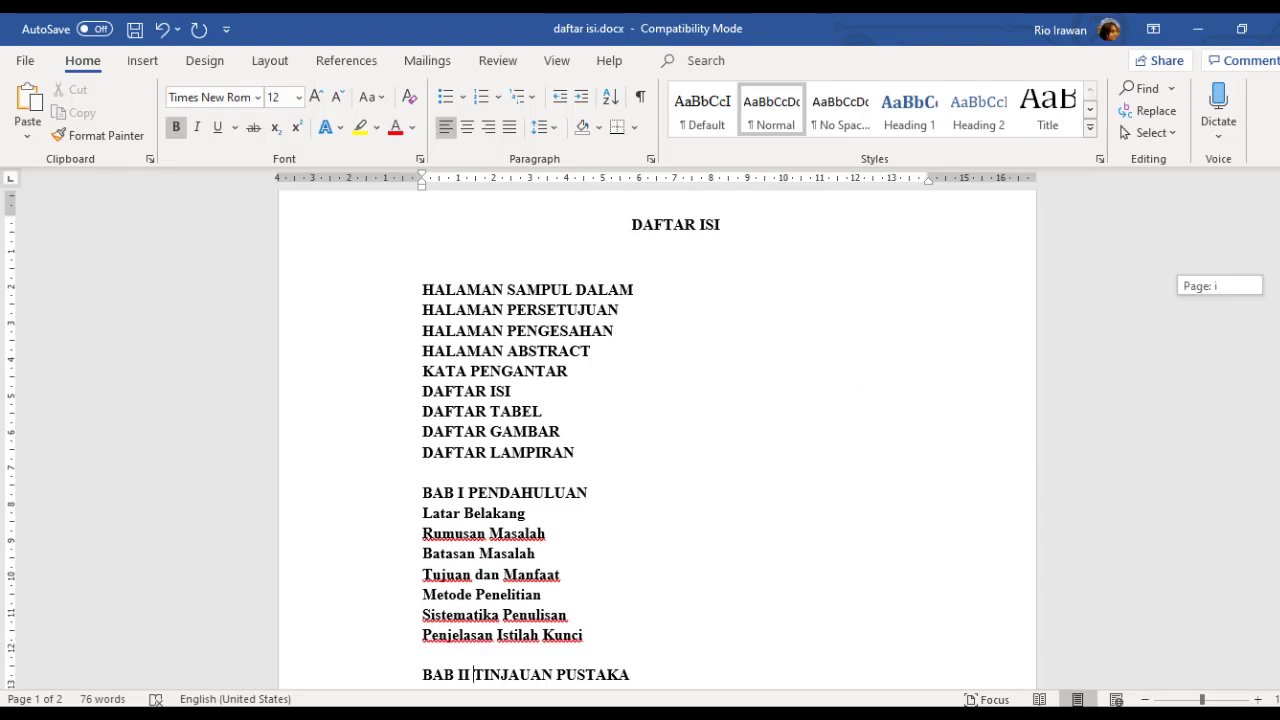
scroll(657, 440, "down", 3)
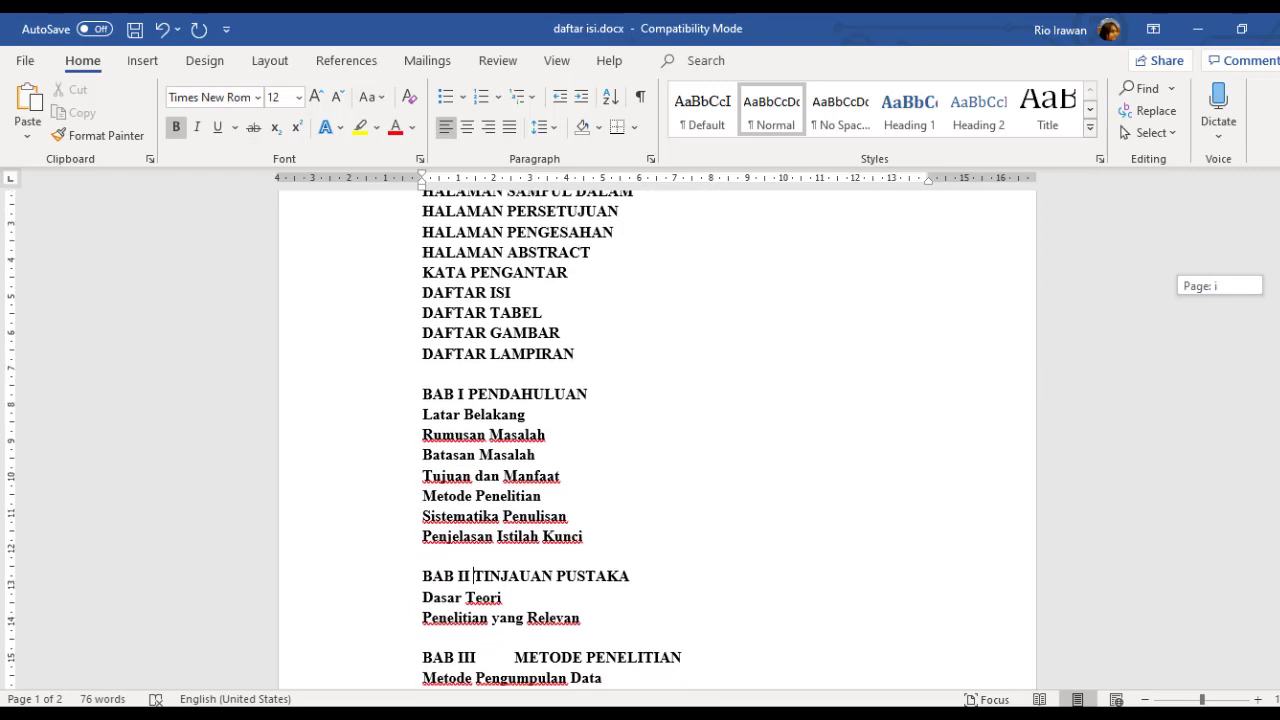
scroll(657, 440, "down", 10)
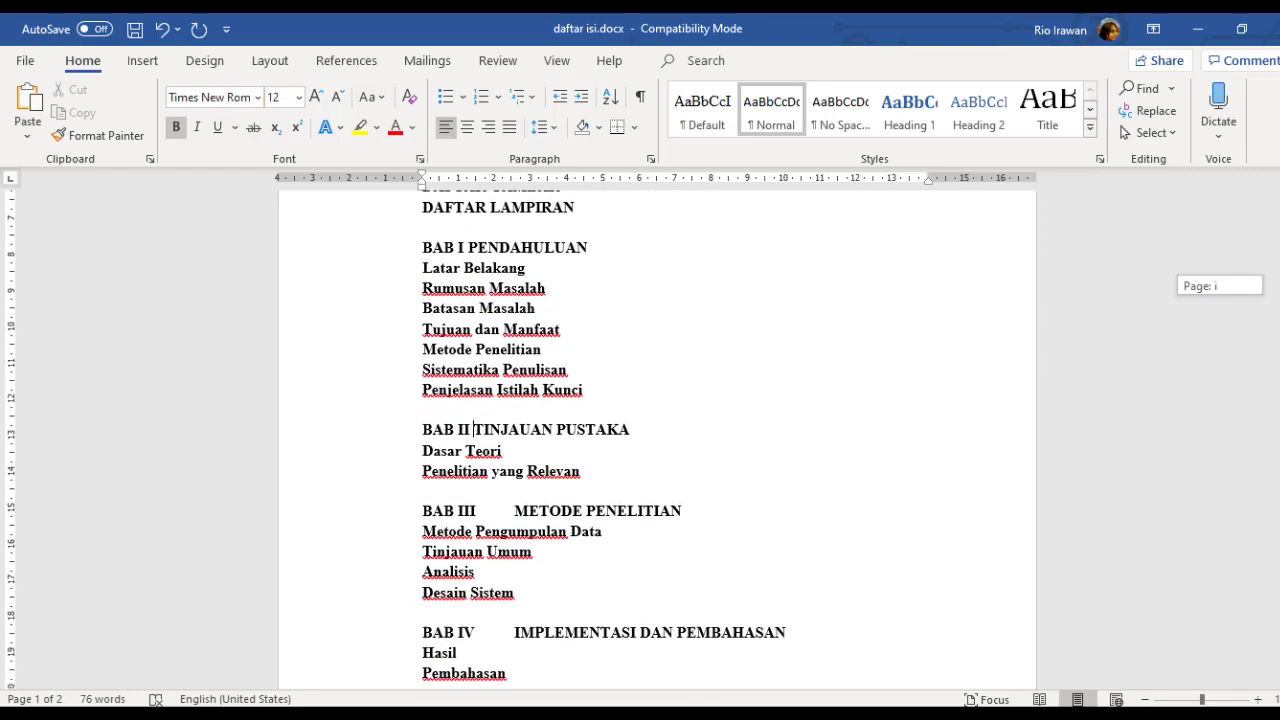
scroll(657, 440, "down", 1)
scroll(657, 440, "up", 17)
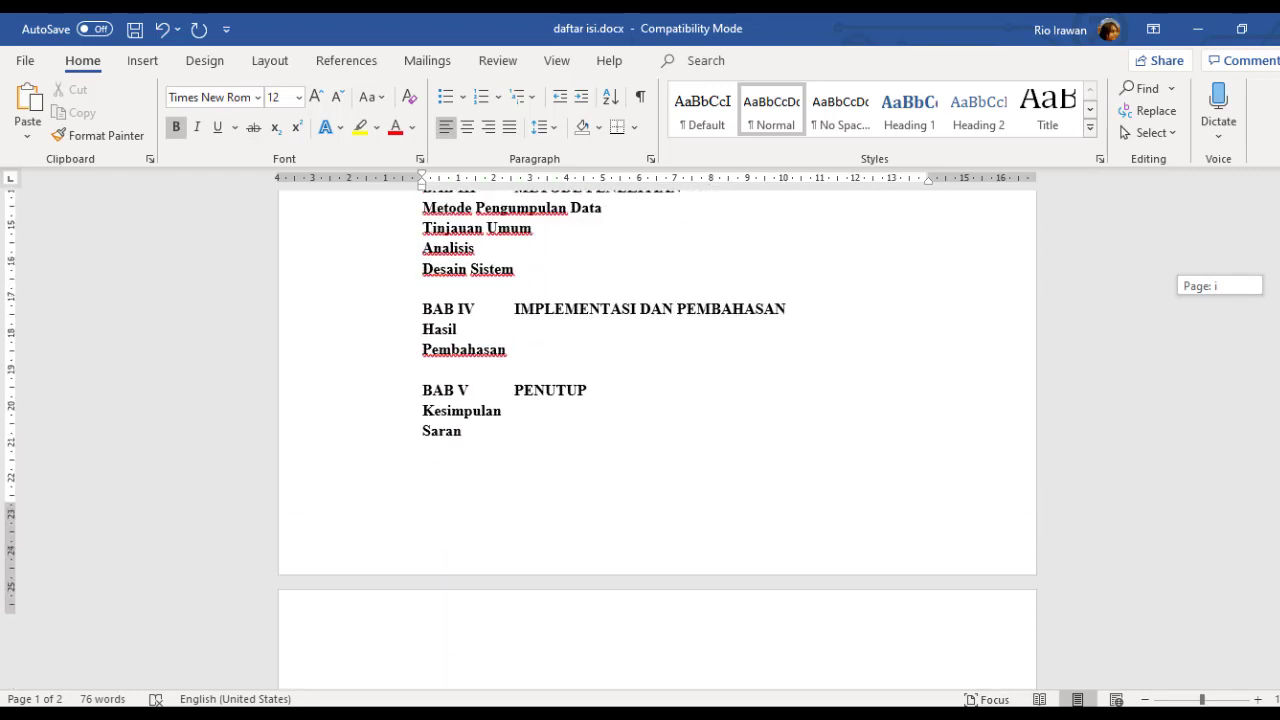
scroll(657, 440, "down", 1)
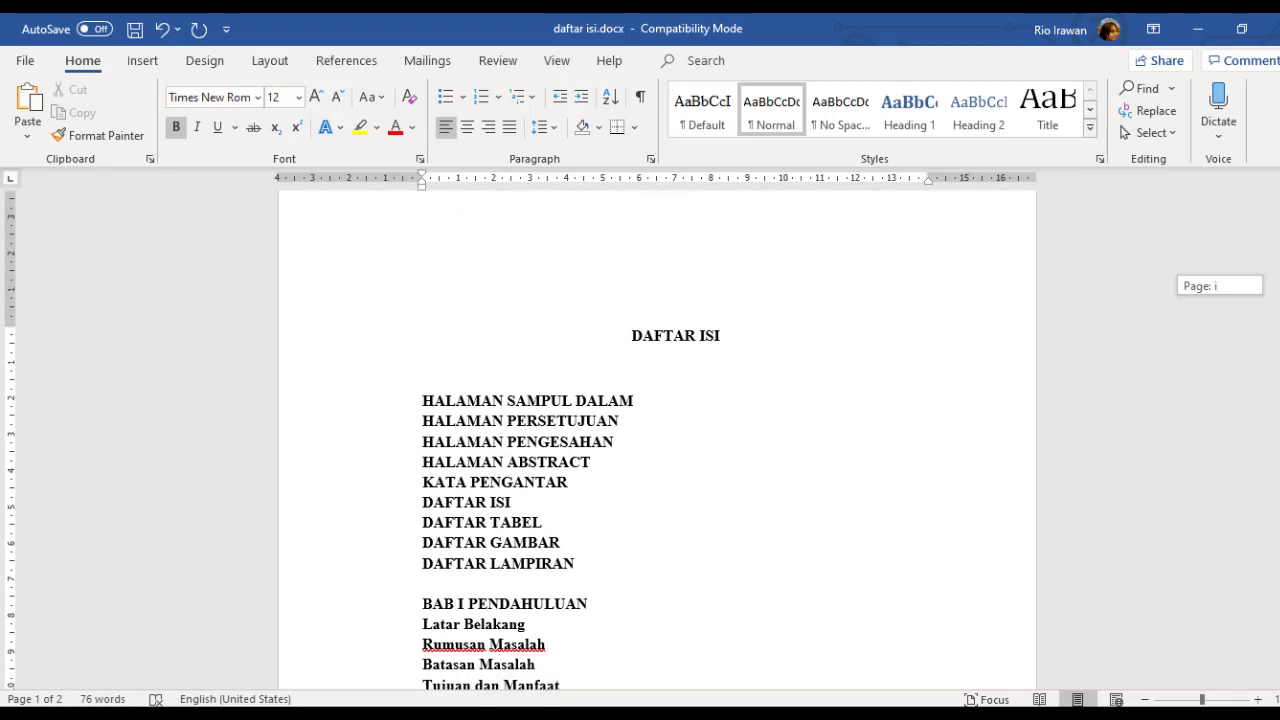
scroll(657, 440, "down", 4)
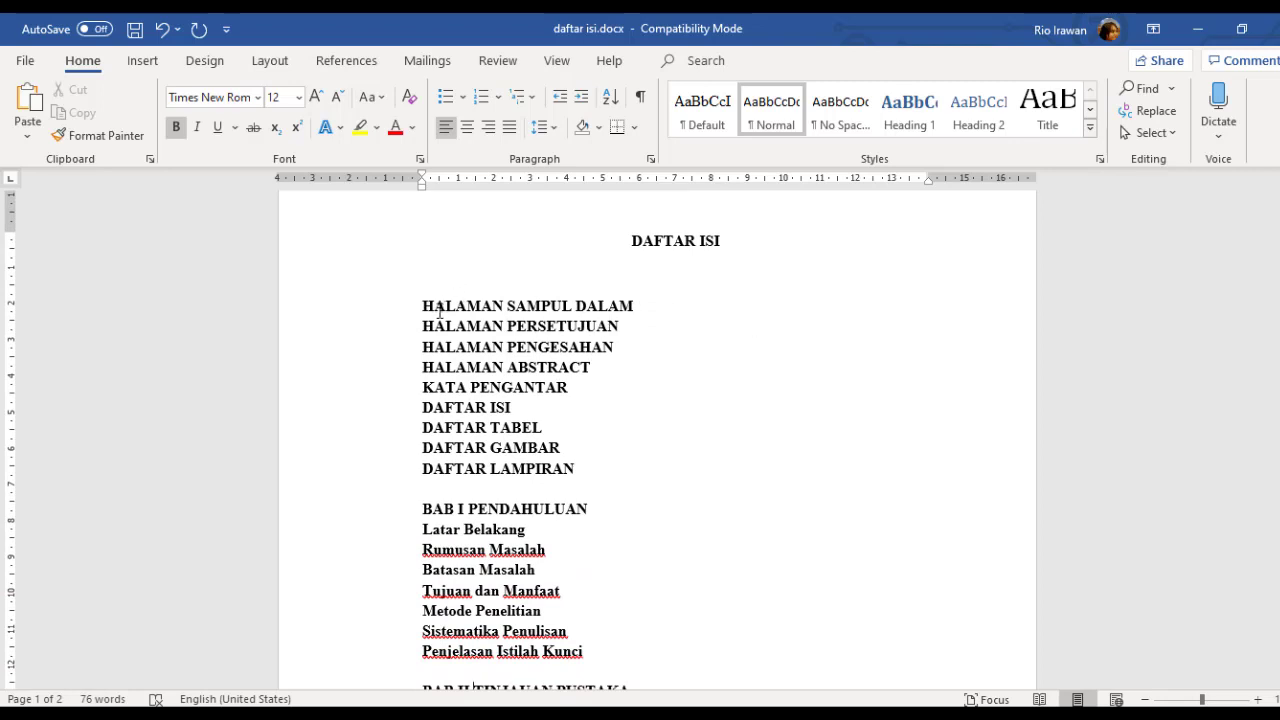
Insert a tab after HALAMAN SAMPUL DALAM and add a left tab stop at 13.25 cm to that line
left_click_drag(429, 309, 634, 306)
left_click(636, 316)
left_click(588, 306)
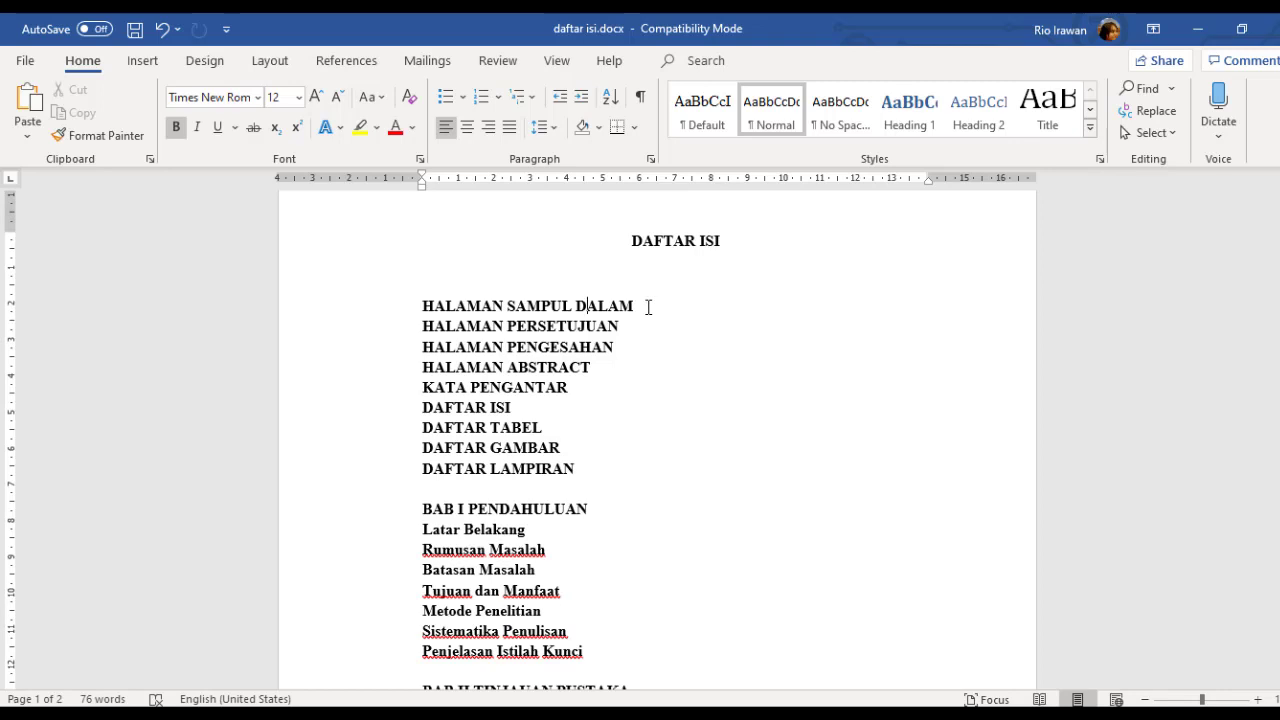
left_click(11, 183)
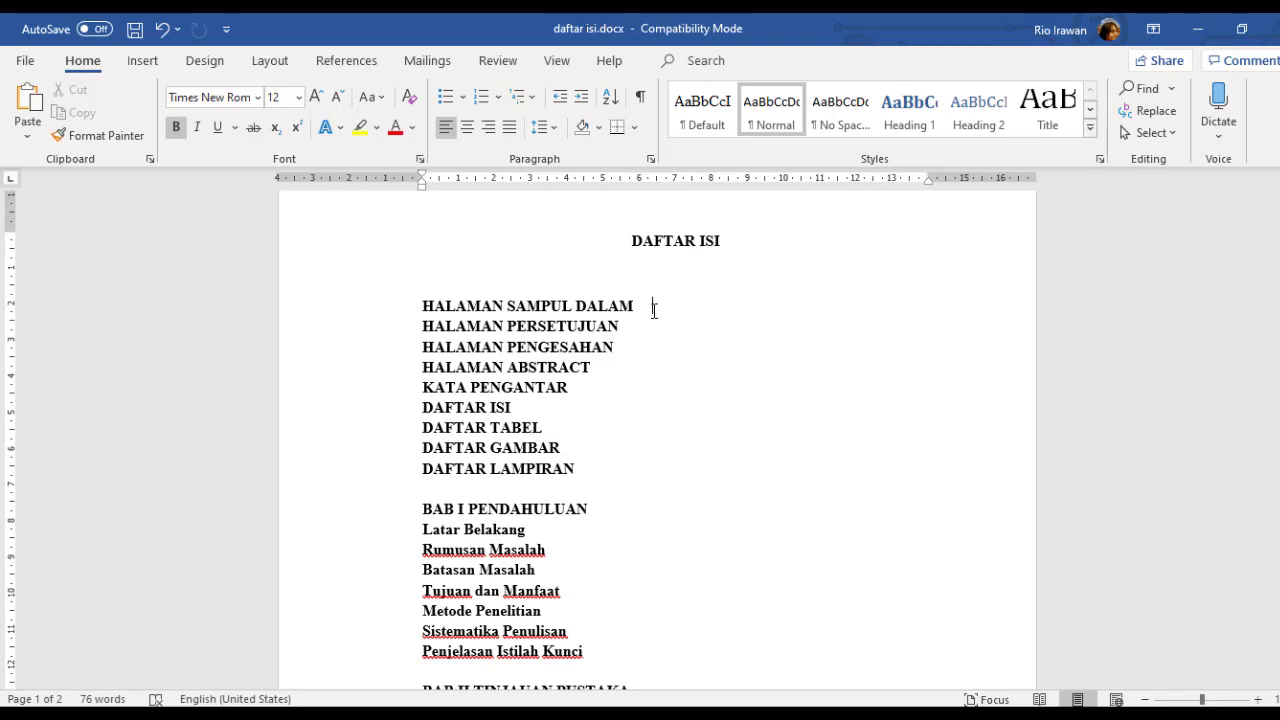
left_click(381, 316)
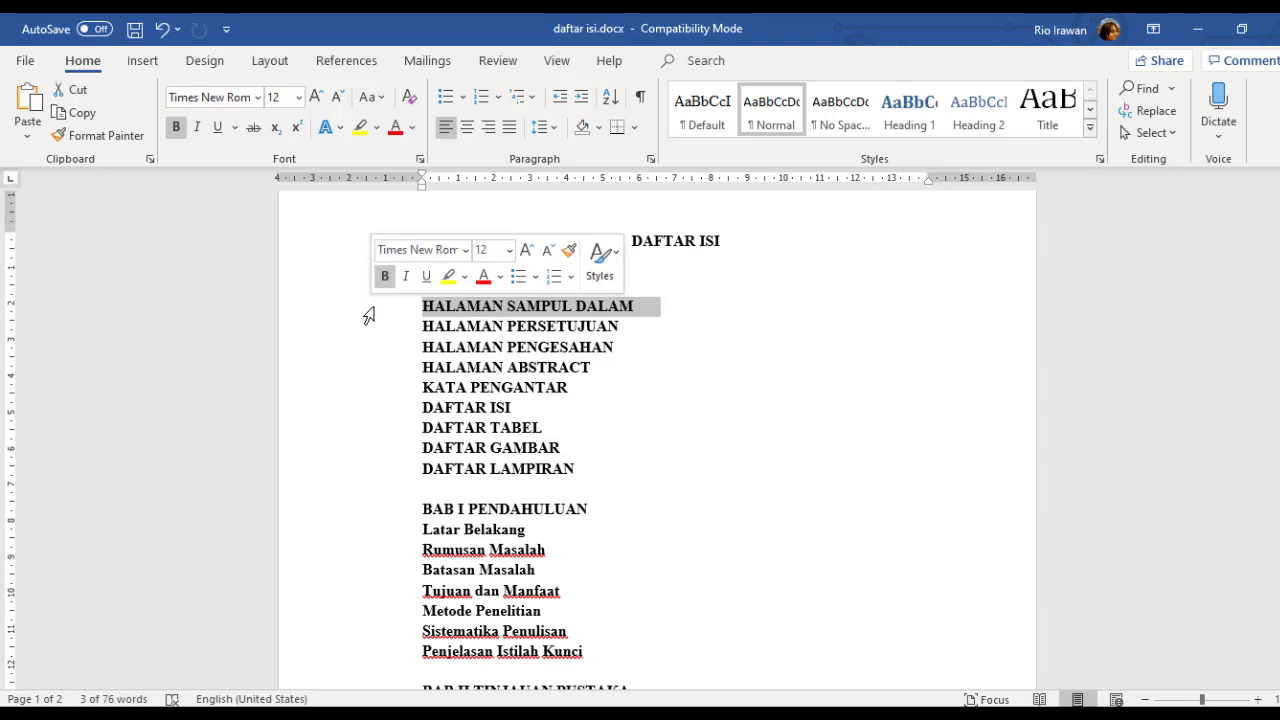
left_click(655, 313)
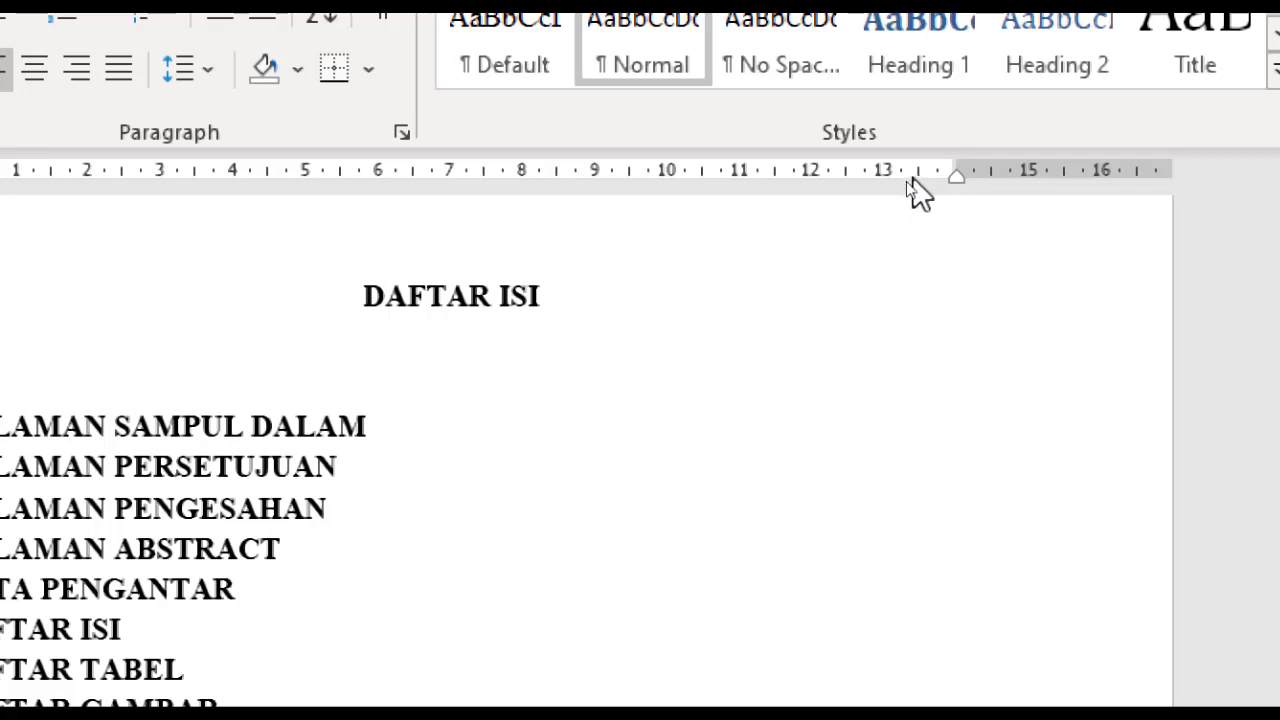
left_click(920, 174)
left_click_drag(920, 176, 921, 178)
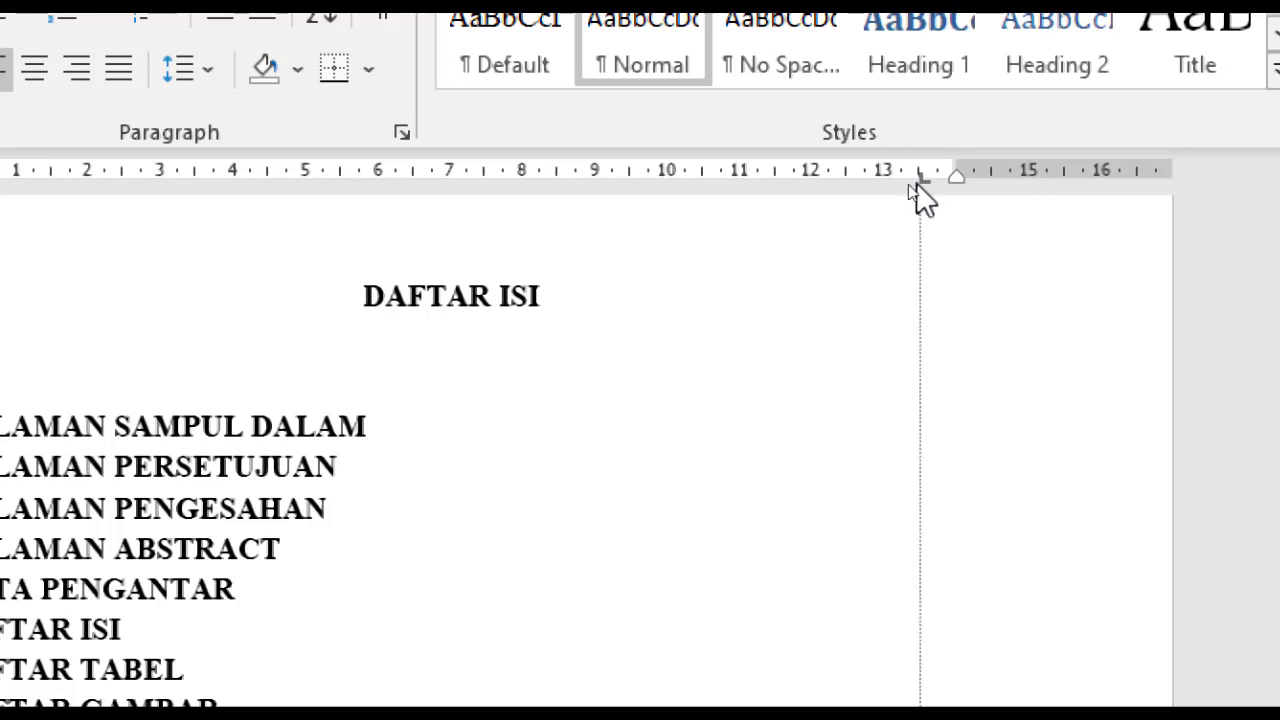
left_click_drag(920, 178, 903, 182)
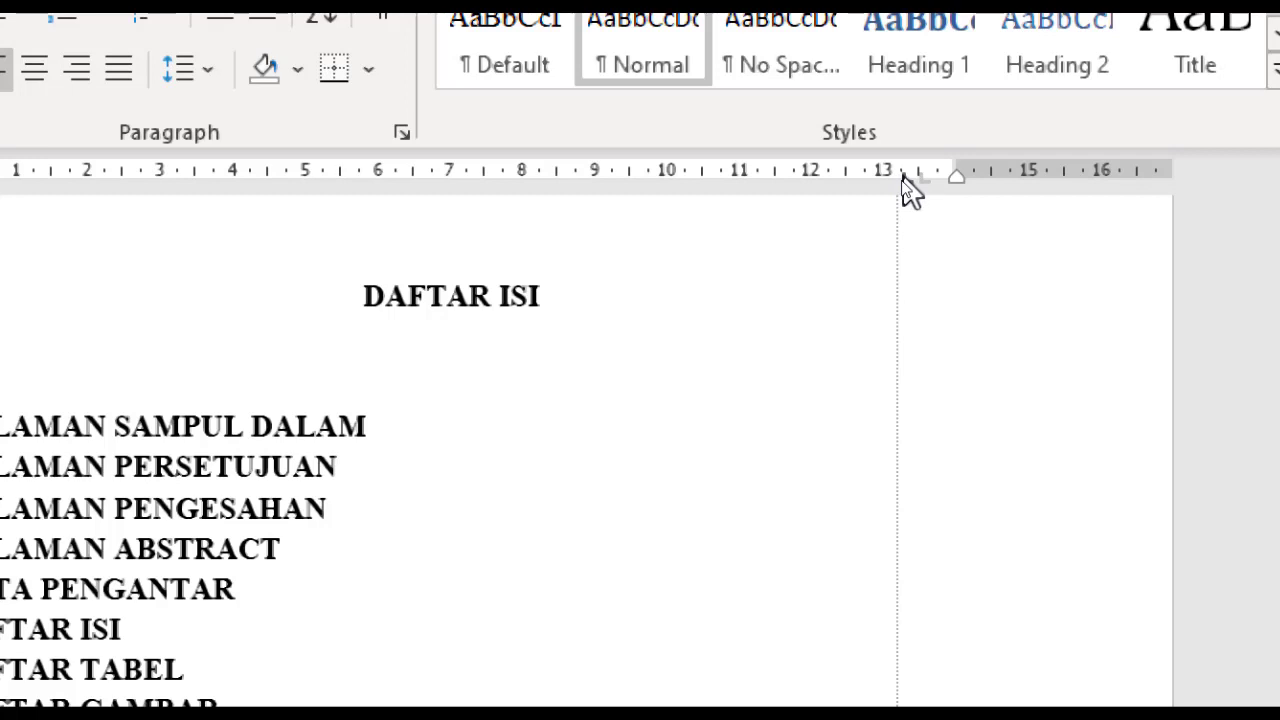
left_click_drag(903, 183, 905, 190)
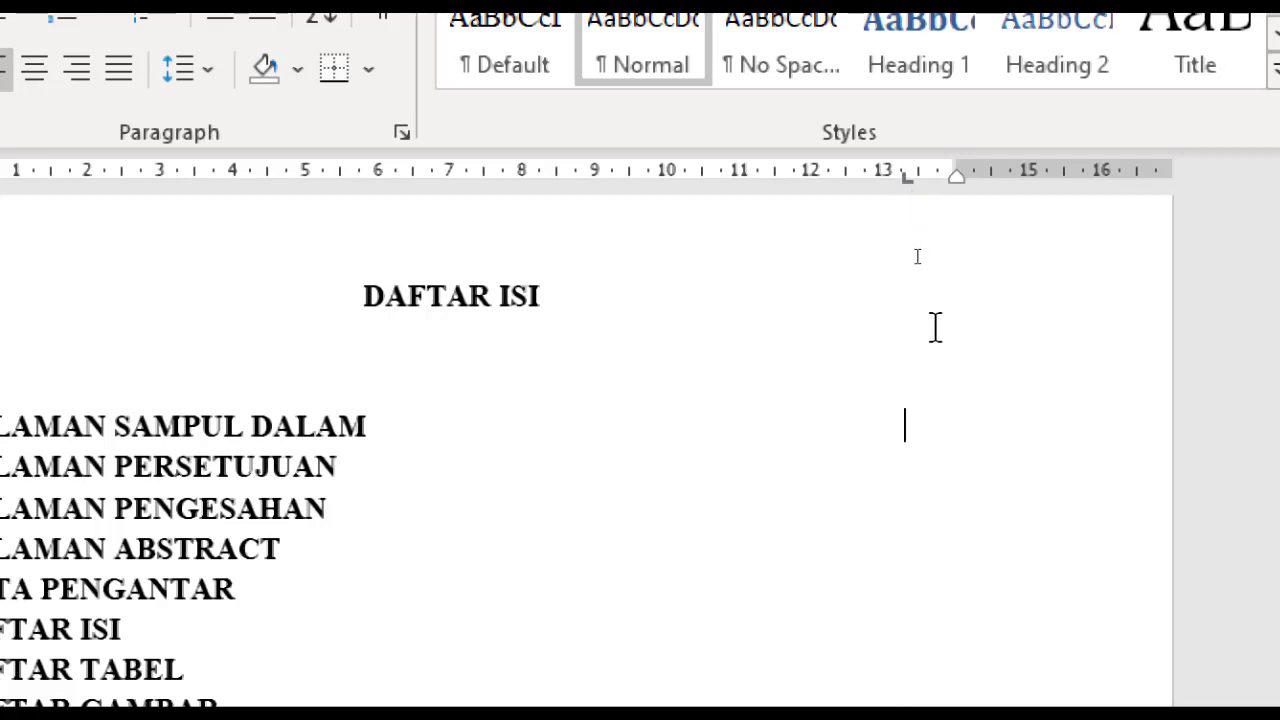
Set the 13.25 cm tab stop to Right alignment with the dotted leader (option 2)
double_click(903, 181)
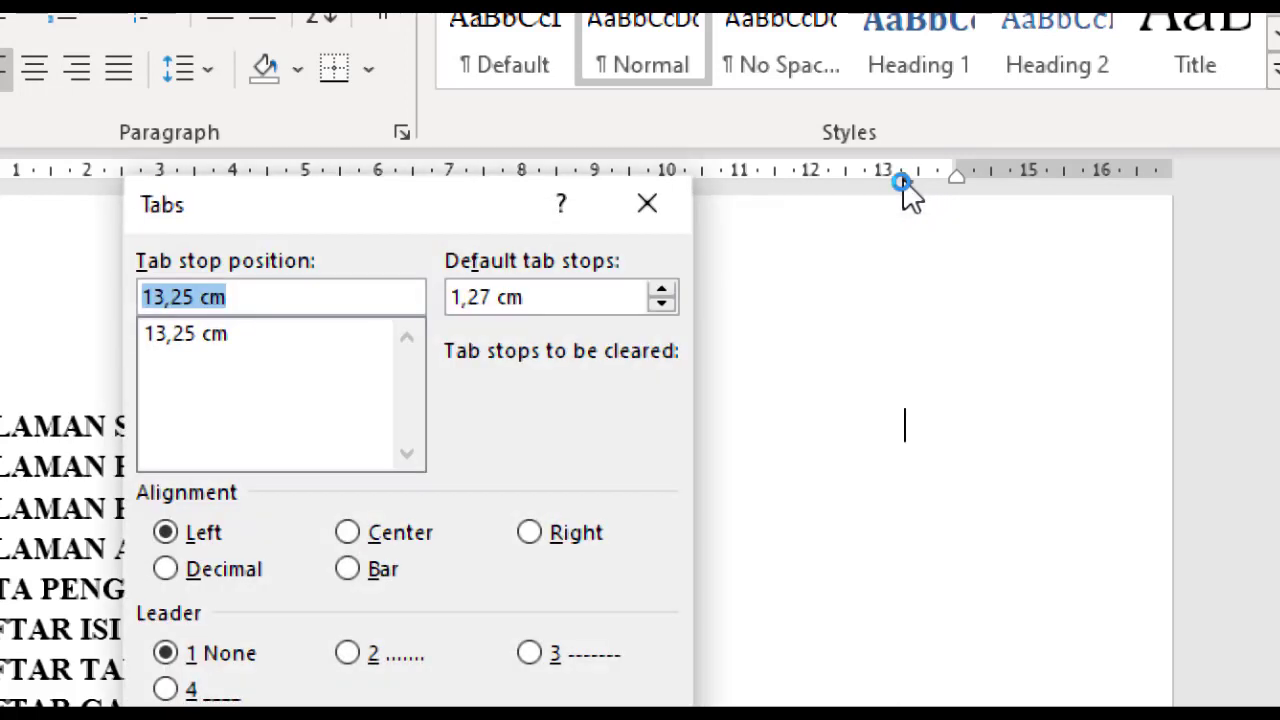
left_click_drag(206, 212, 302, 67)
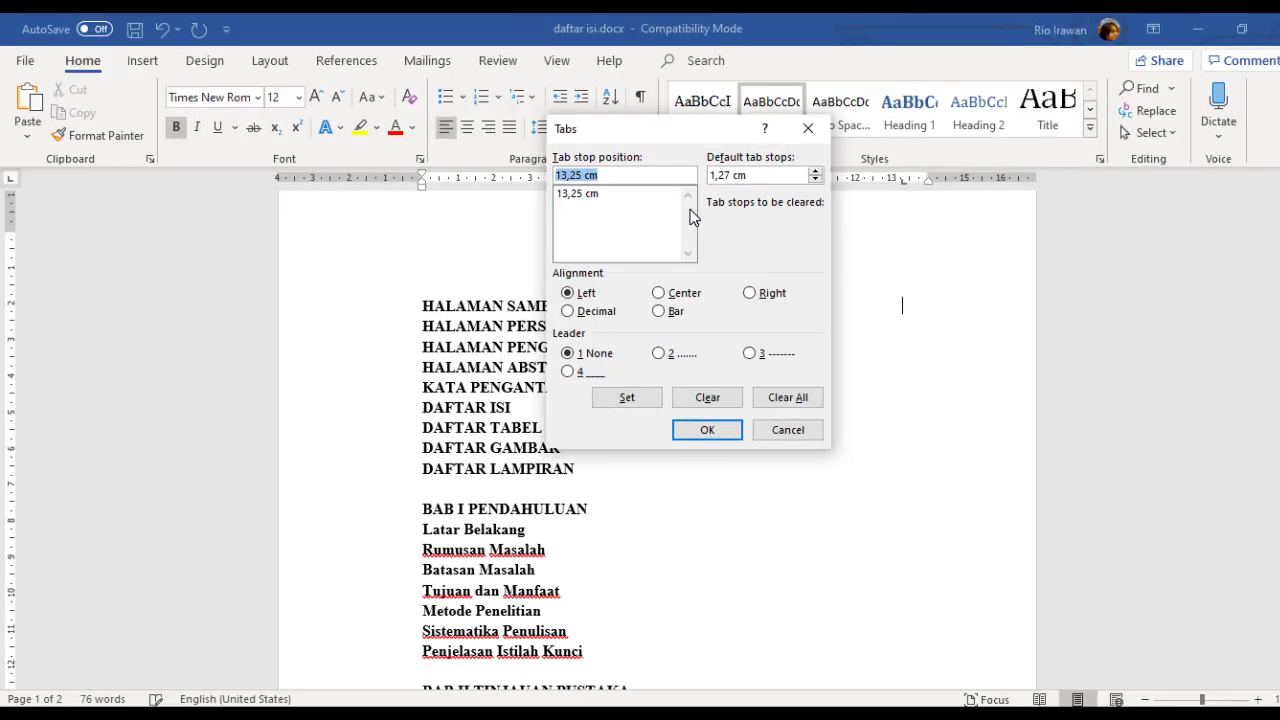
left_click_drag(641, 135, 572, 157)
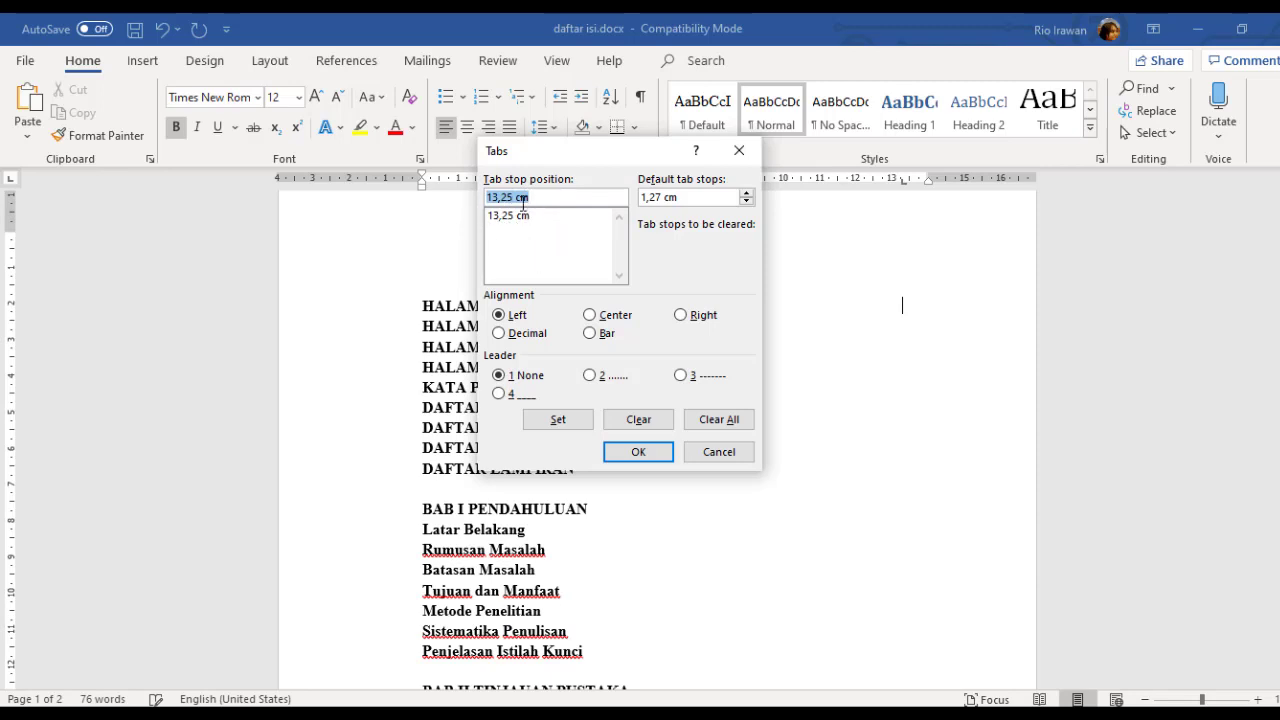
left_click_drag(548, 199, 478, 197)
left_click(514, 220)
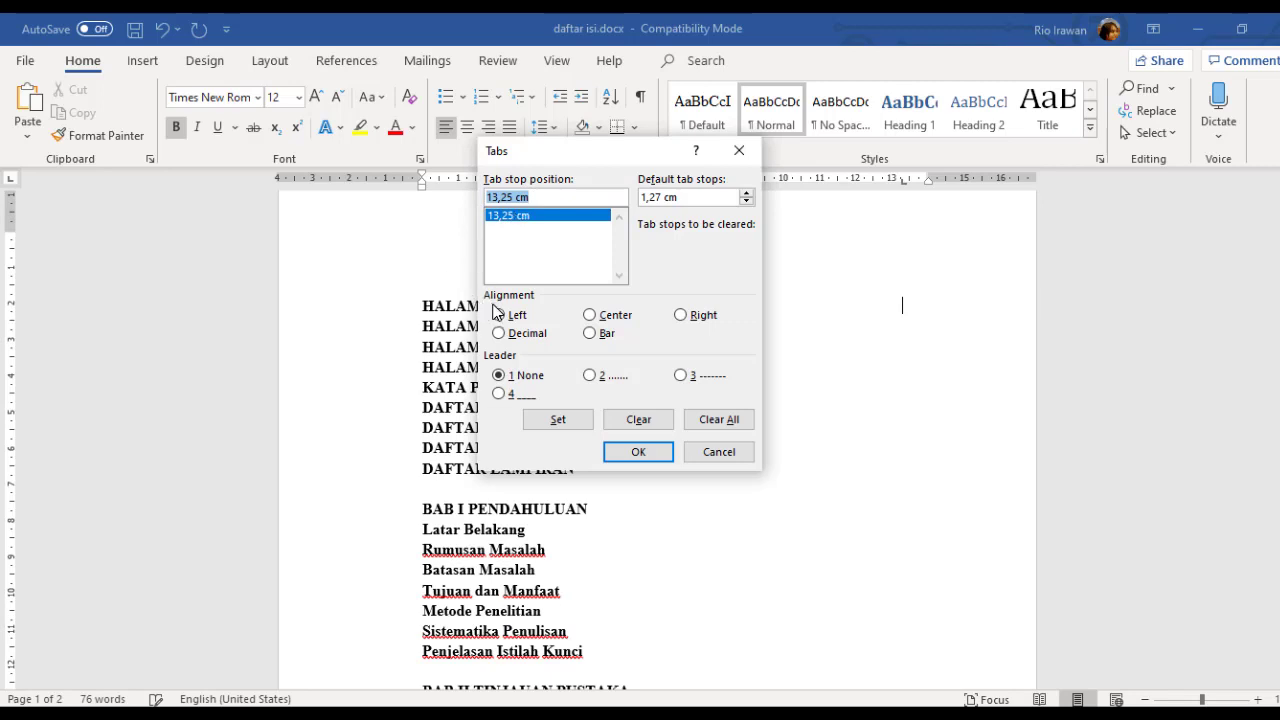
left_click(682, 316)
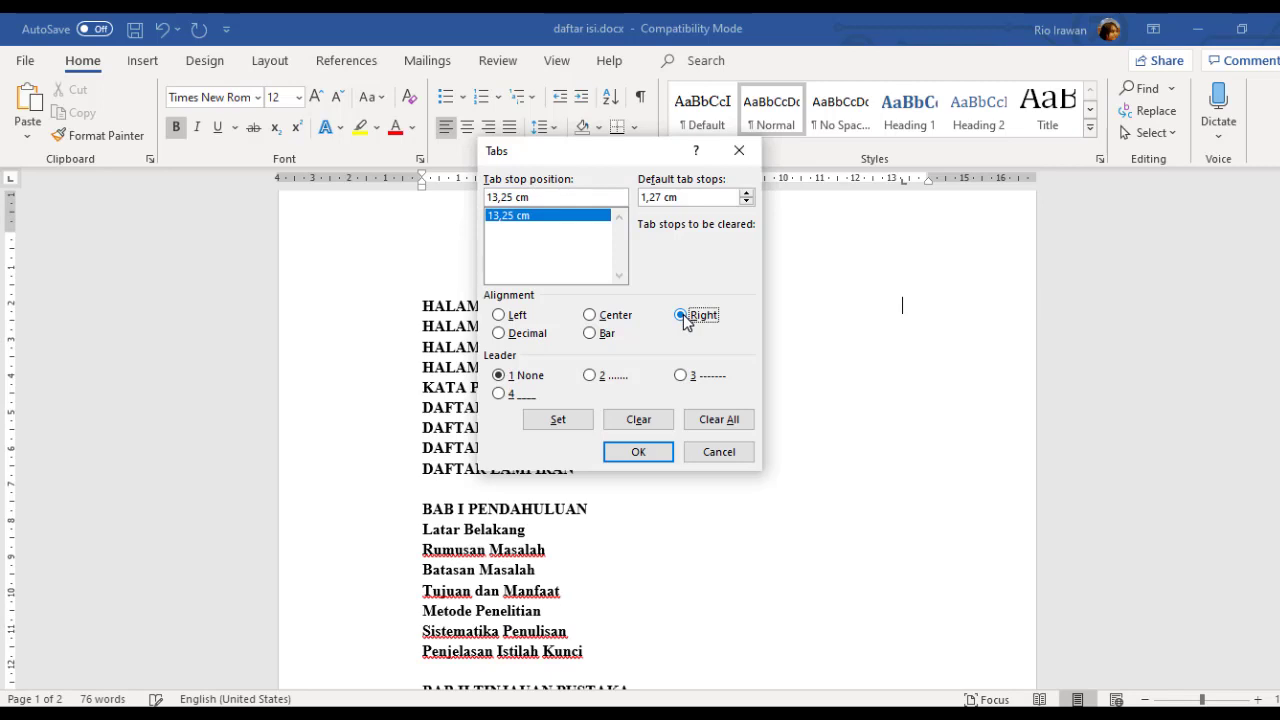
left_click(592, 378)
left_click(640, 452)
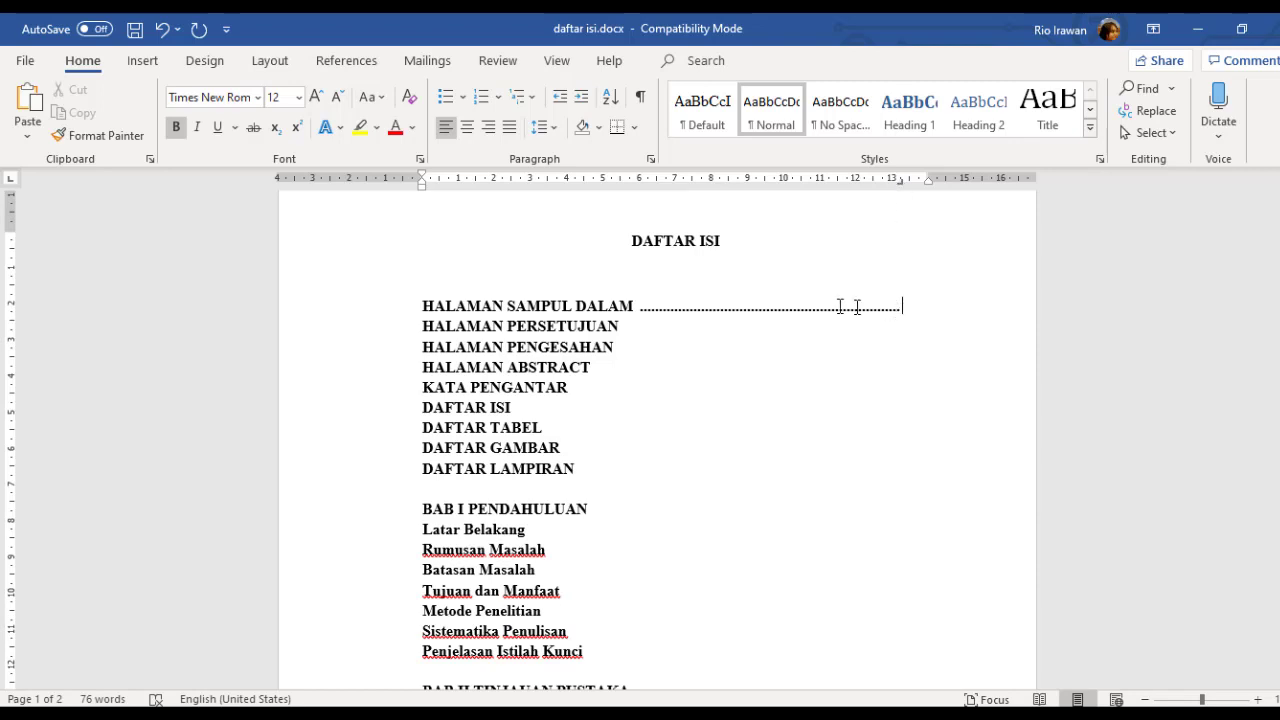
Remove the dotted tab after HALAMAN SAMPUL DALAM and insert it again
left_click_drag(655, 309, 894, 306)
left_click(745, 305)
key("ctrl+z")
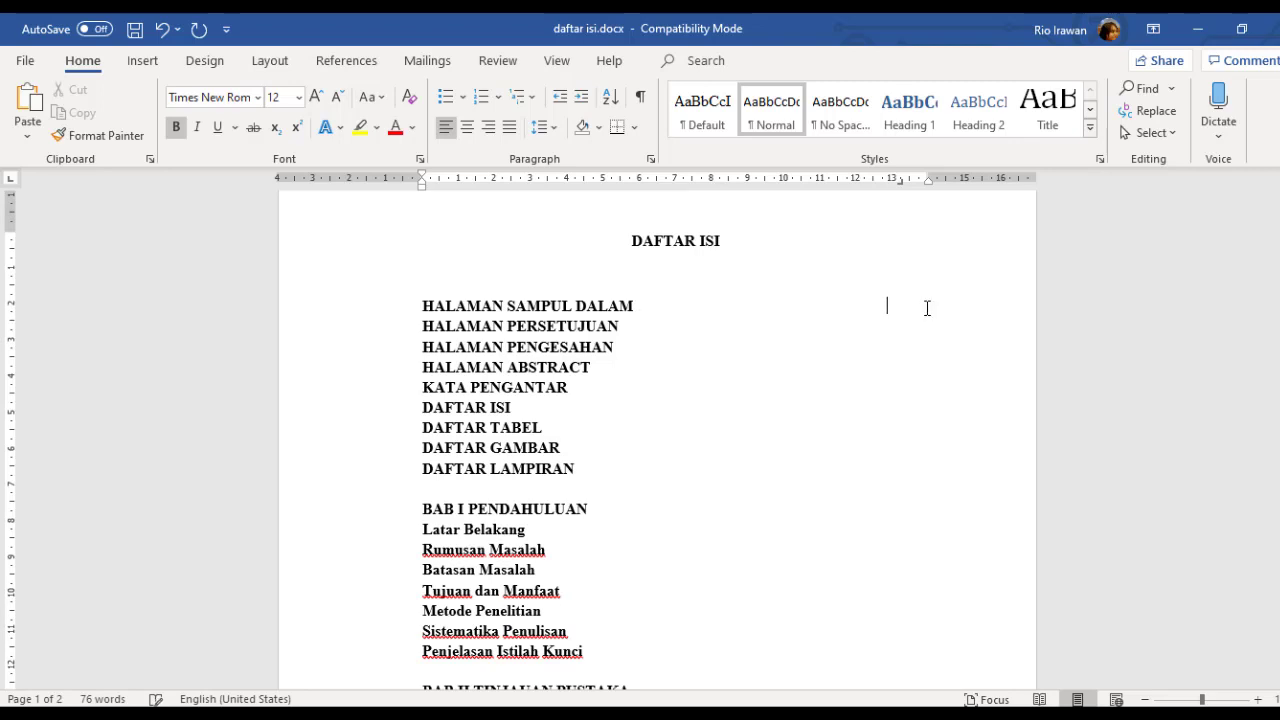
key("BackSpace")
key("Tab")
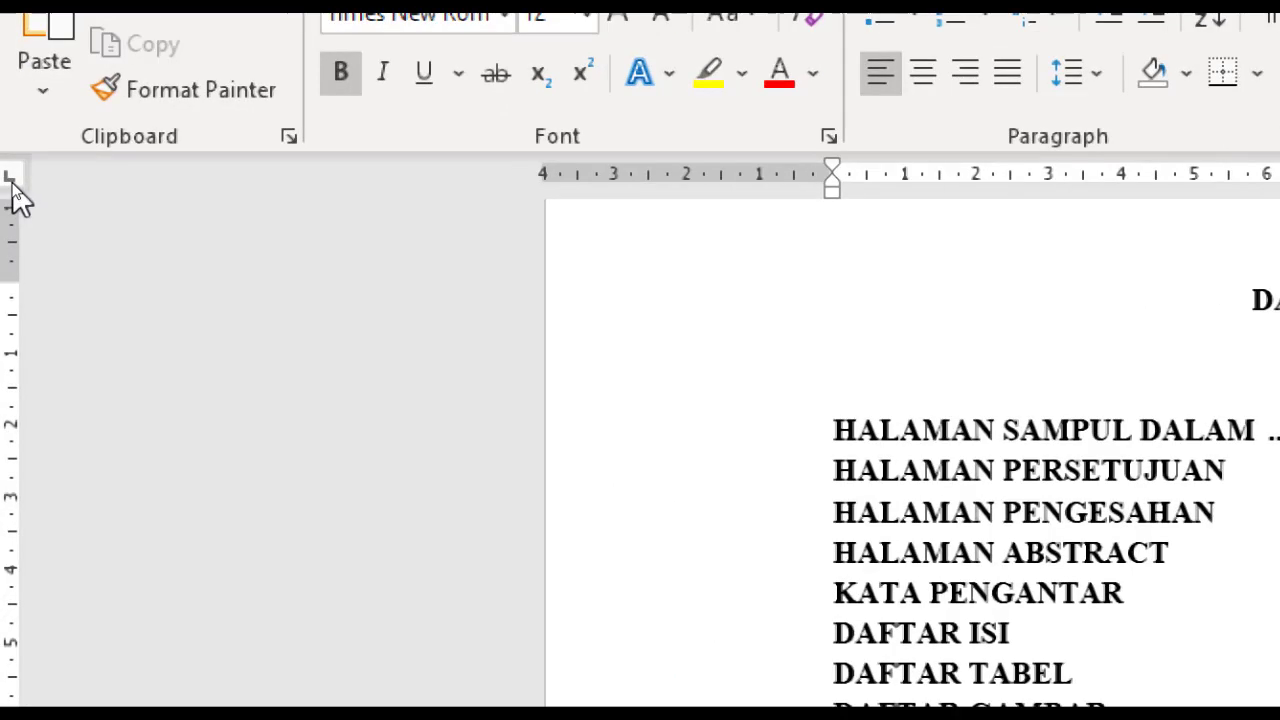
Add a second, right-aligned tab stop at about 13.75 cm to the HALAMAN SAMPUL DALAM line
left_click(10, 184)
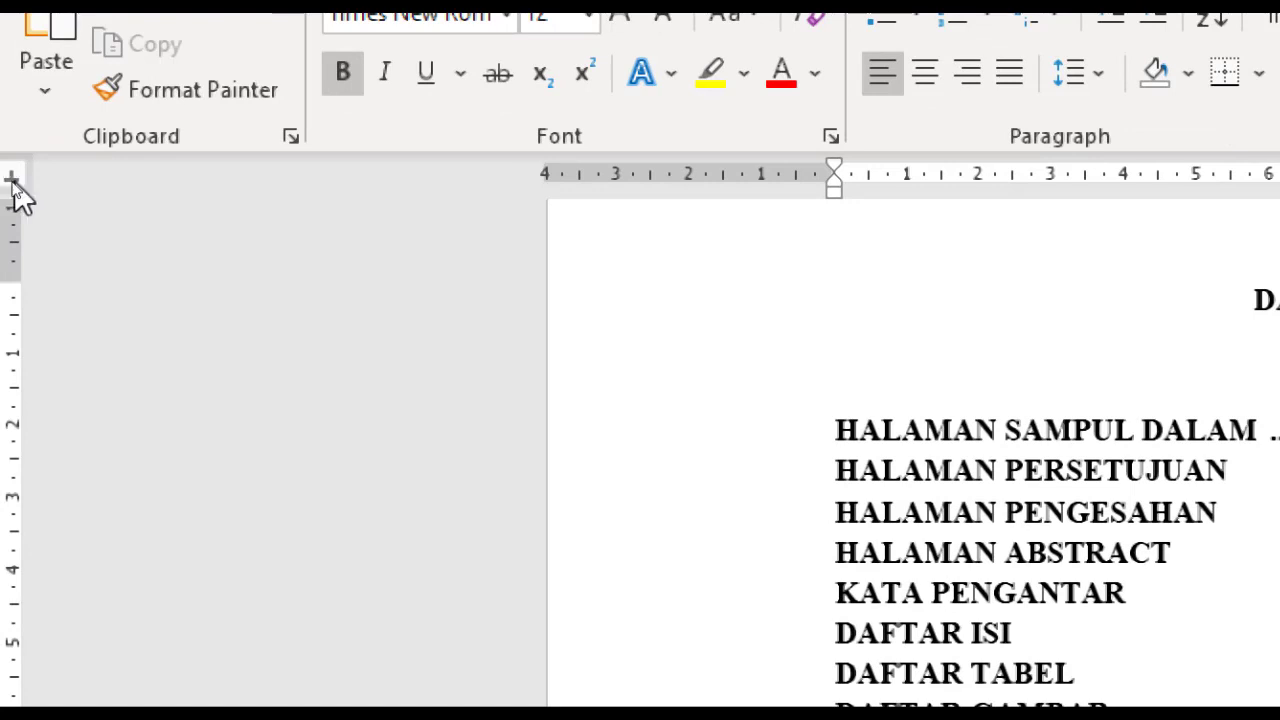
left_click(10, 184)
left_click(10, 184)
left_click(12, 180)
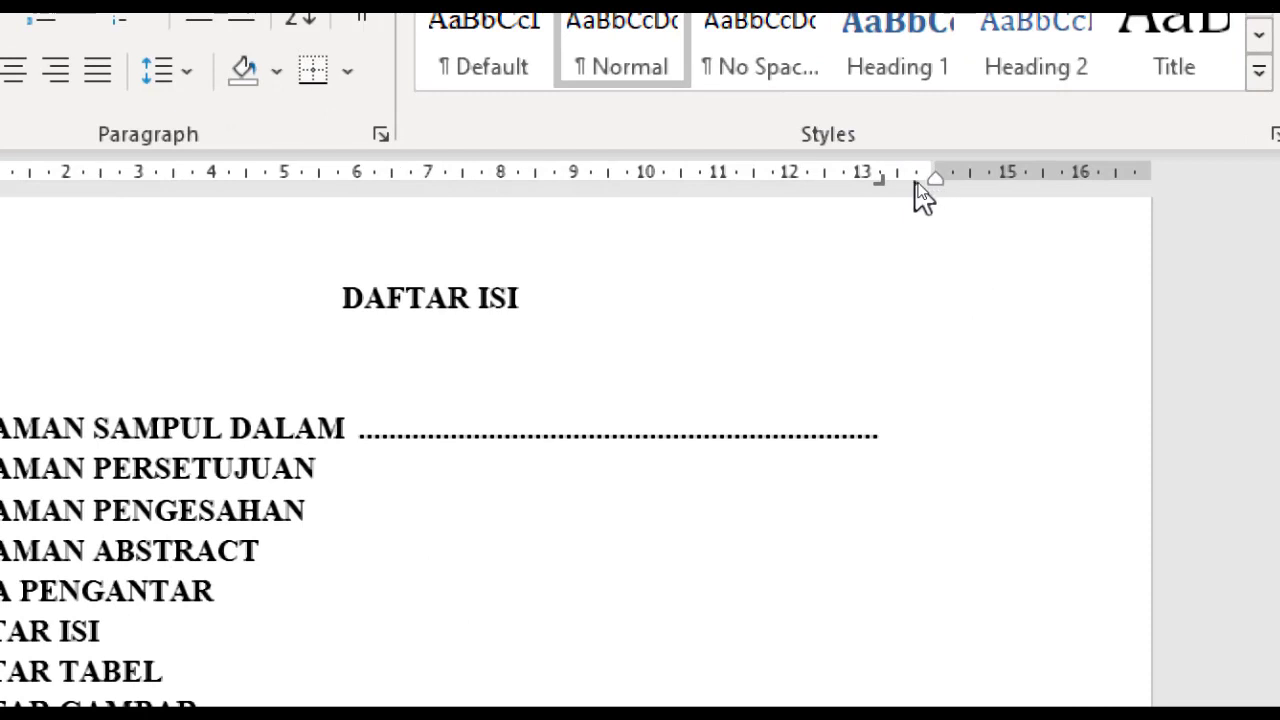
mouse_move(916, 182)
left_mouse_down()
mouse_move(943, 181)
mouse_move(920, 186)
left_mouse_up()
left_click(903, 175)
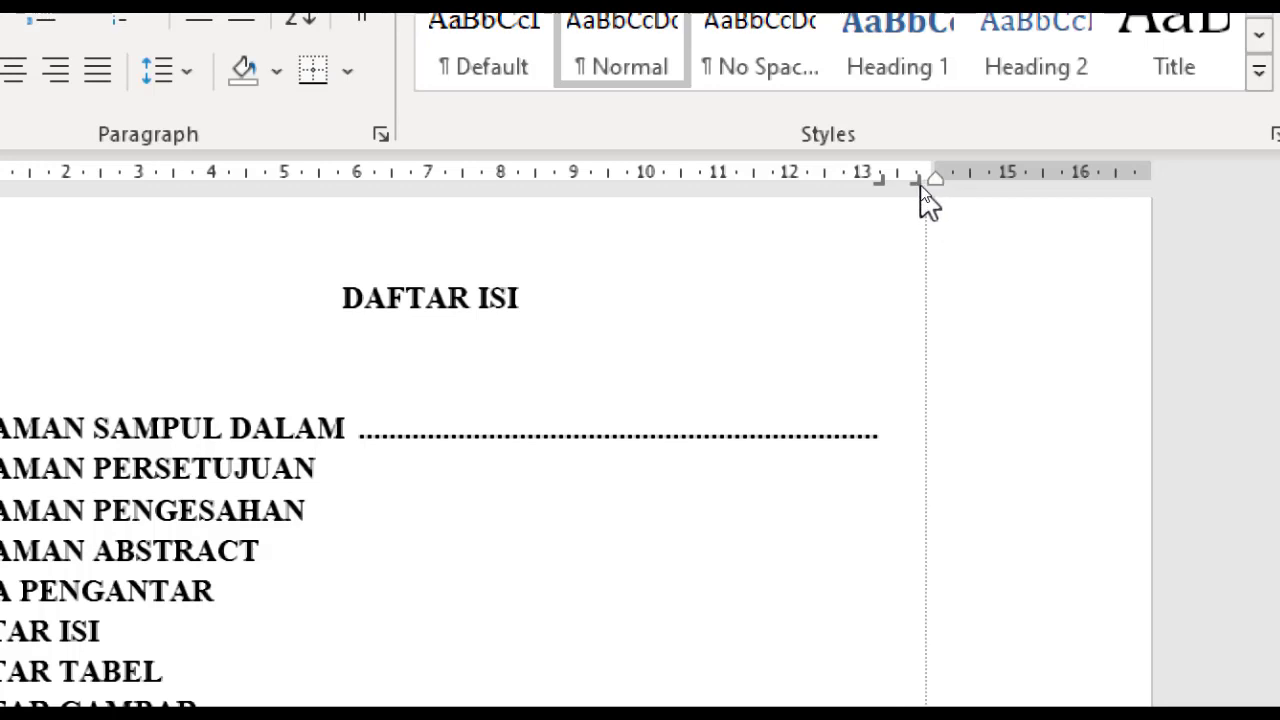
left_click_drag(920, 186, 921, 190)
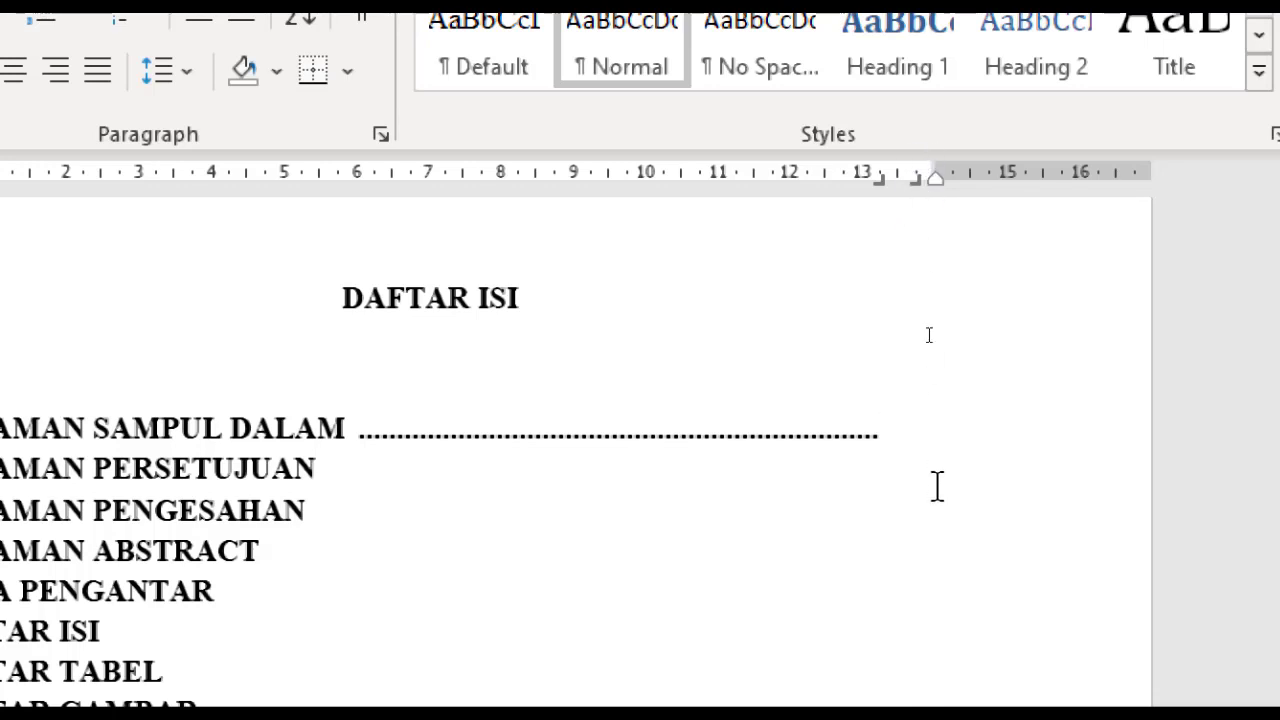
Insert a second tab after the dotted leader of HALAMAN SAMPUL DALAM and enter 1234 as its page number
scroll(937, 487, "down", 1)
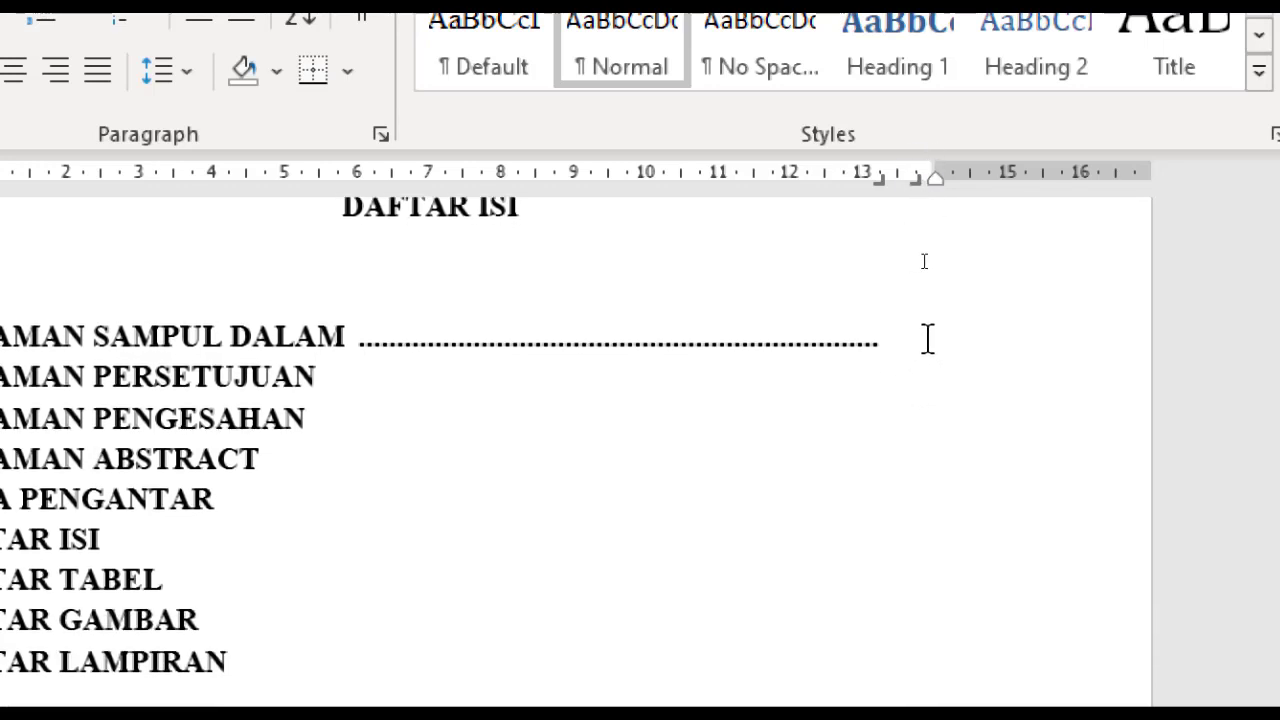
left_click(930, 338)
key("Tab")
type("123")
type("4")
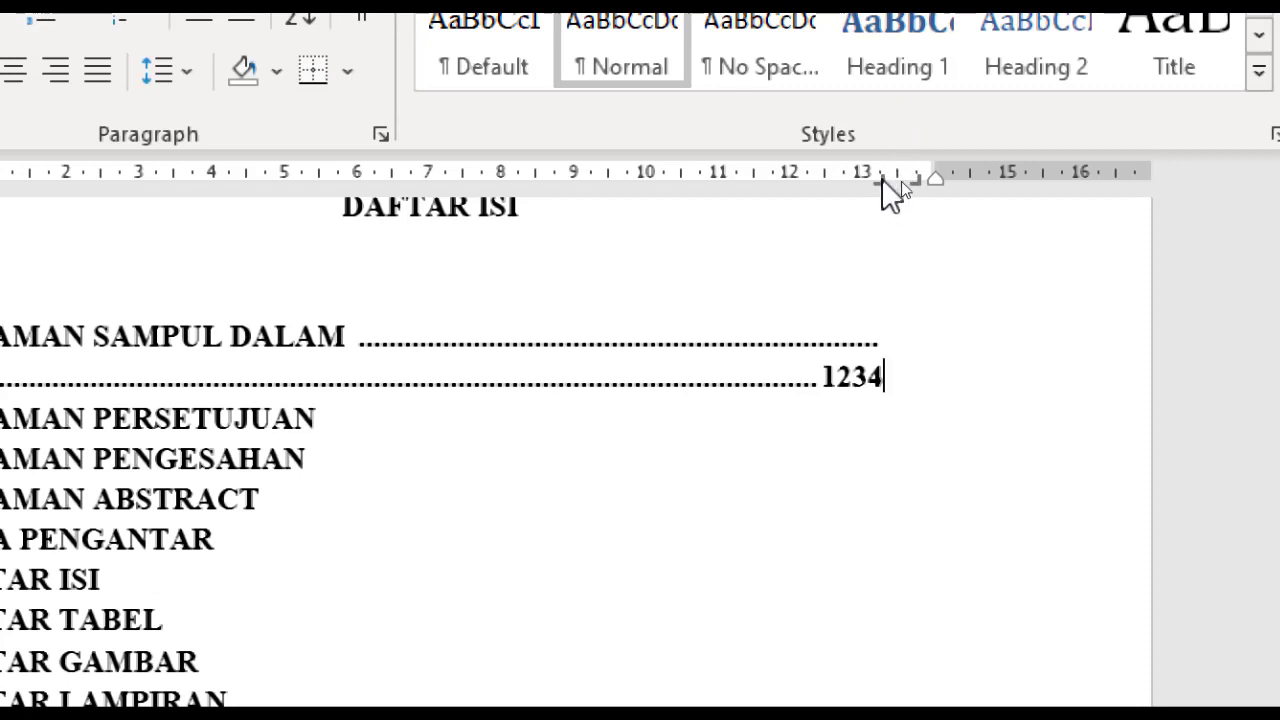
Move the dotted-leader tab stop to about 13 cm and shorten the sample page number to 123
left_click_drag(882, 180, 868, 174)
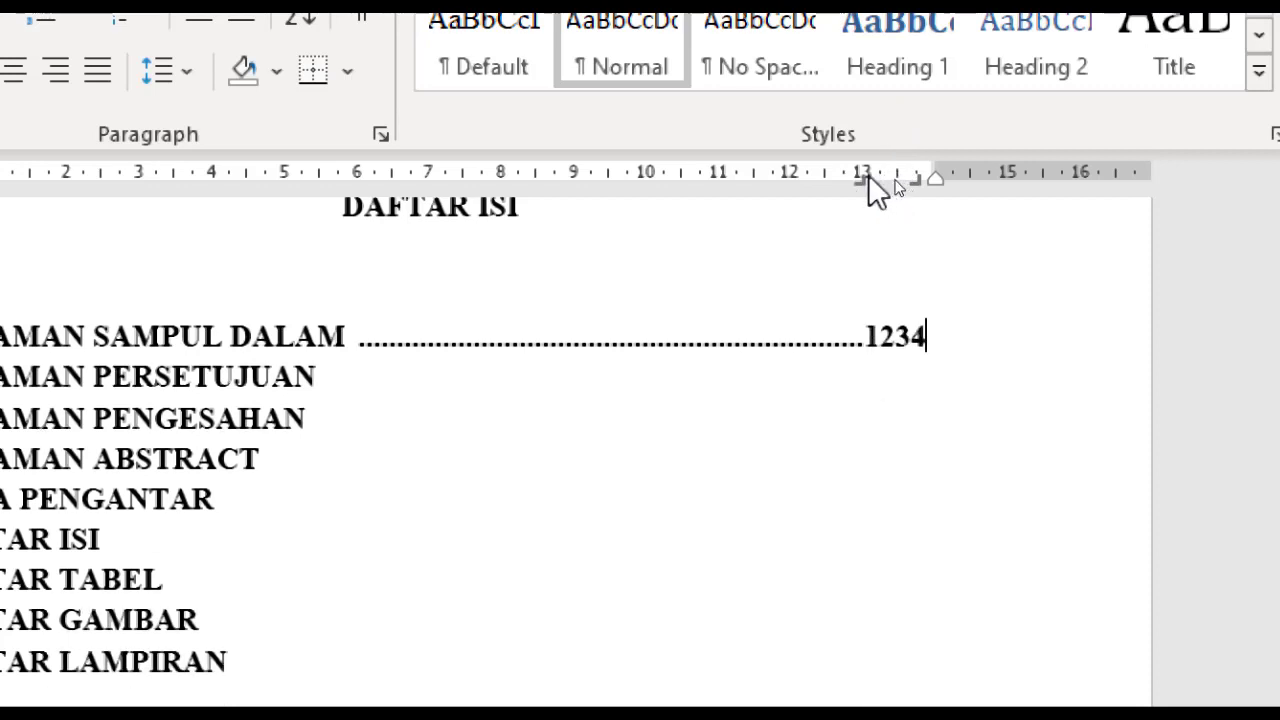
left_click_drag(864, 338, 951, 337)
left_click(952, 340)
key("BackSpace")
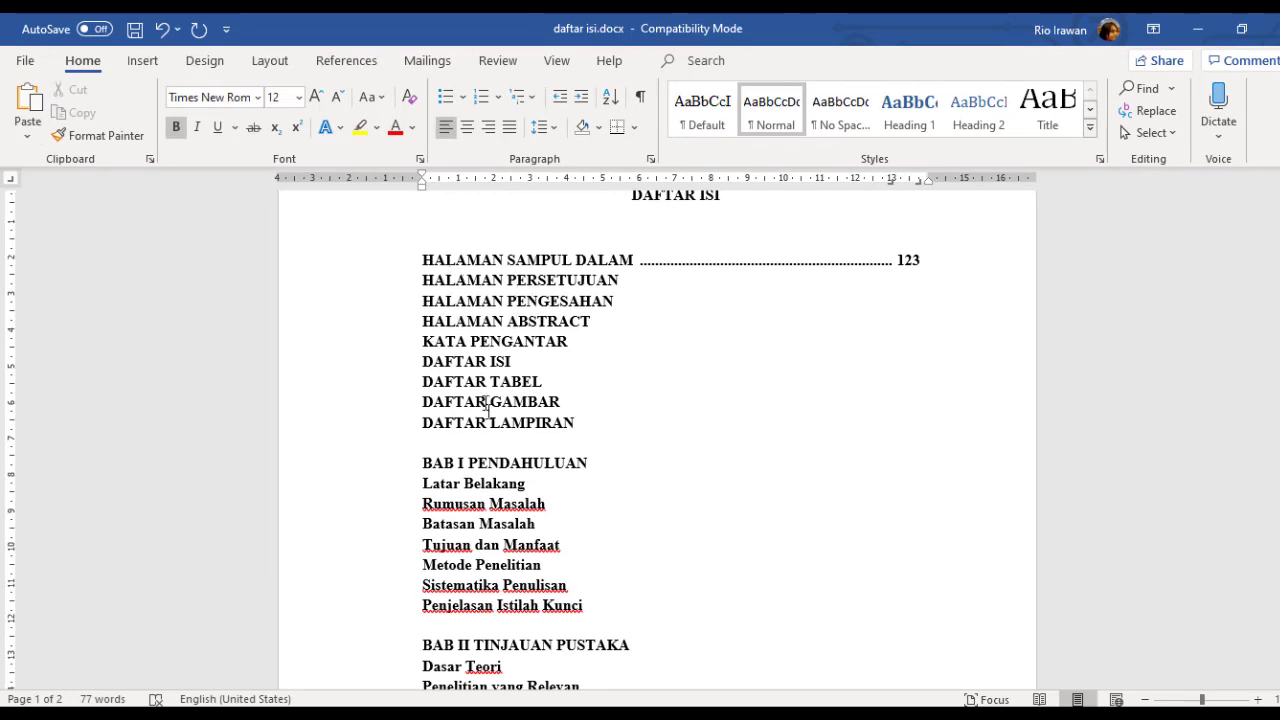
scroll(488, 416, "down", 2)
scroll(488, 416, "down", 3)
scroll(494, 414, "up", 4)
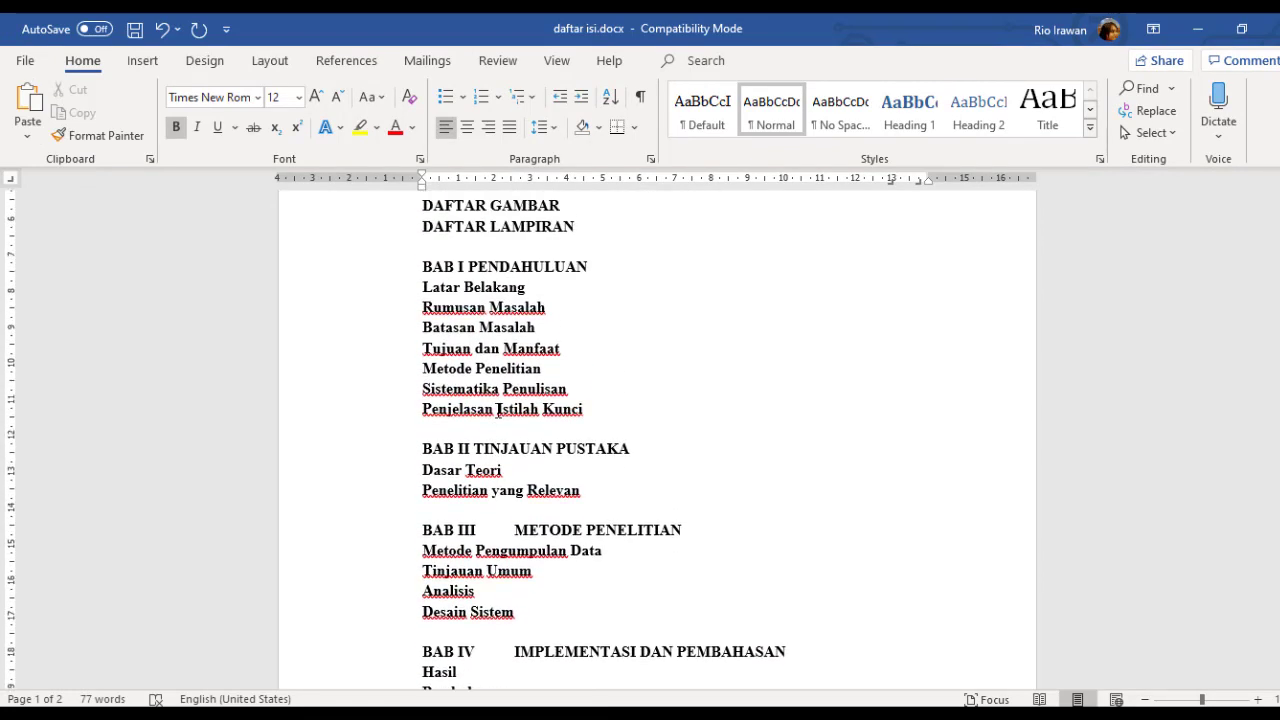
scroll(505, 350, "up", 3)
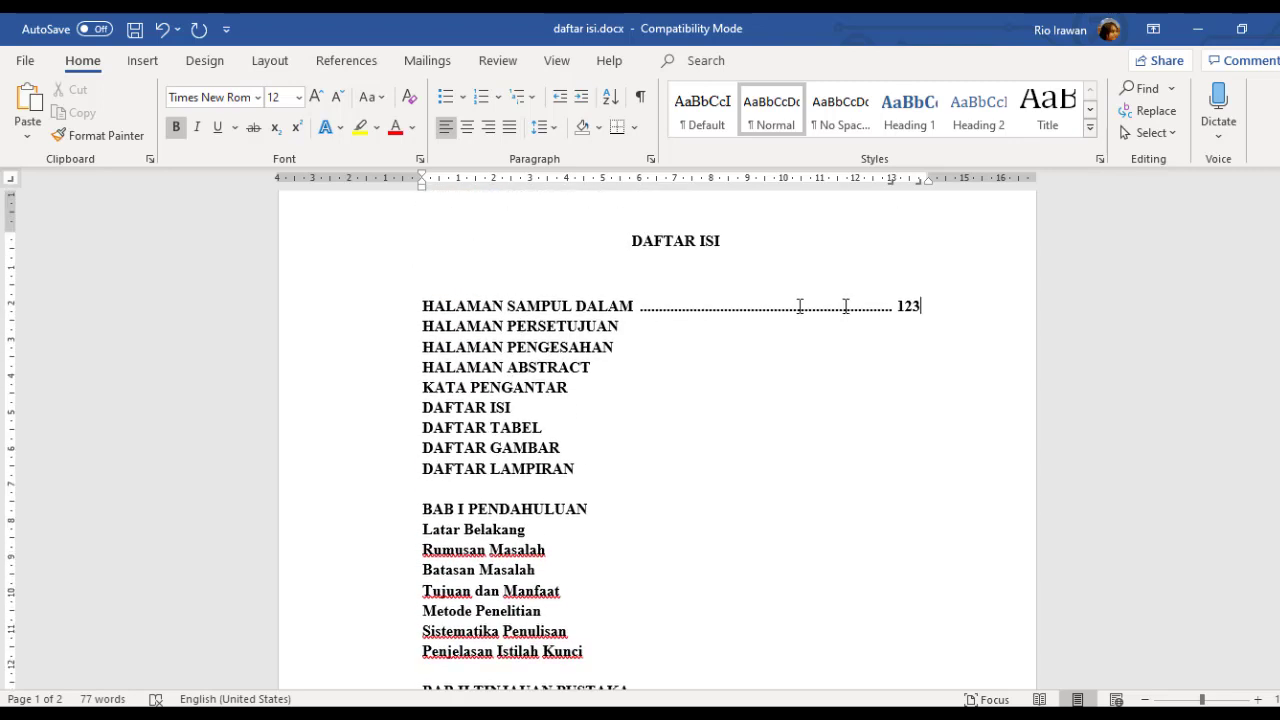
left_click(426, 305)
left_click(355, 308)
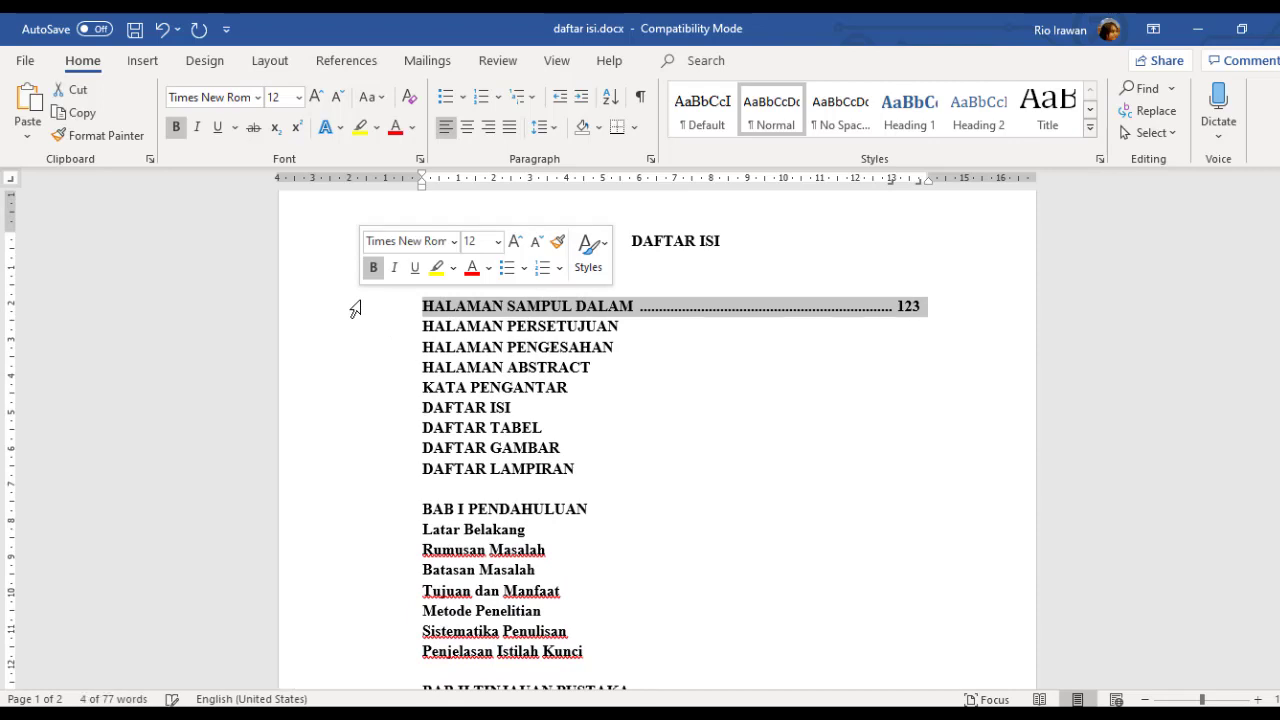
left_click(445, 308)
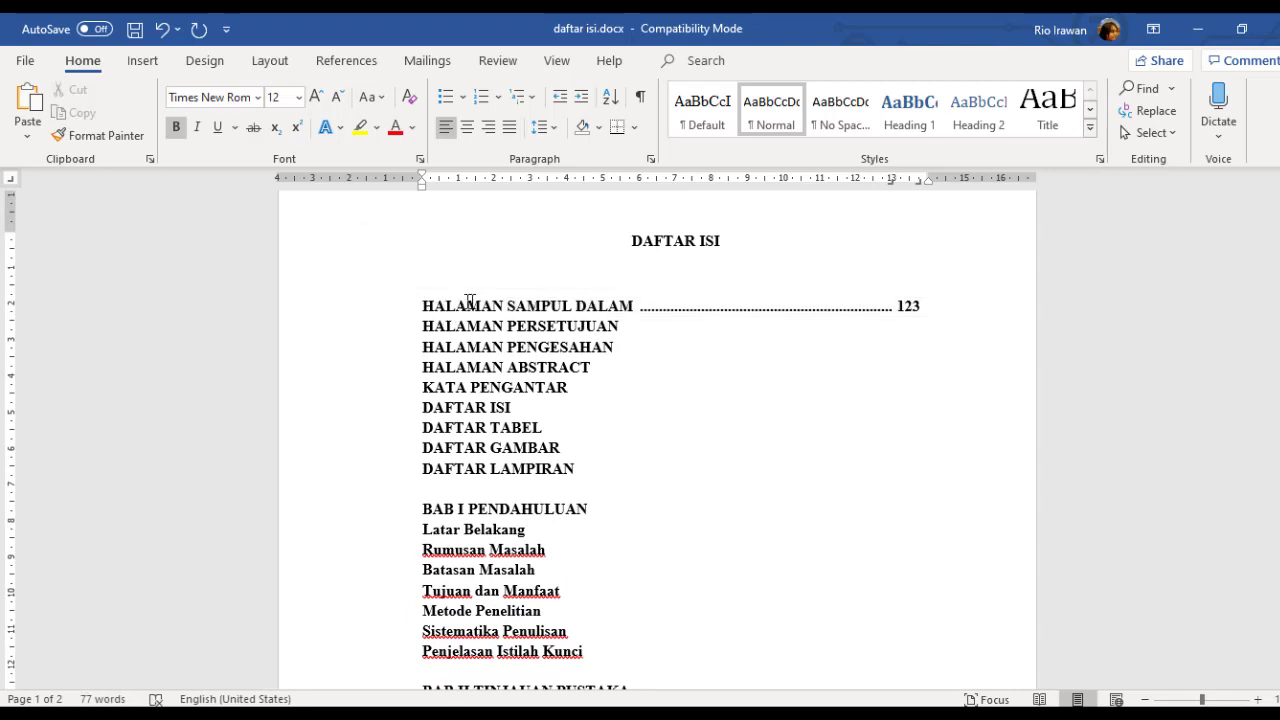
Copy the tab formatting of the HALAMAN SAMPUL DALAM line onto the HALAMAN PERSETUJUAN line
left_click(514, 307)
left_click(446, 306)
left_click(425, 306)
scroll(421, 307, "down", 1)
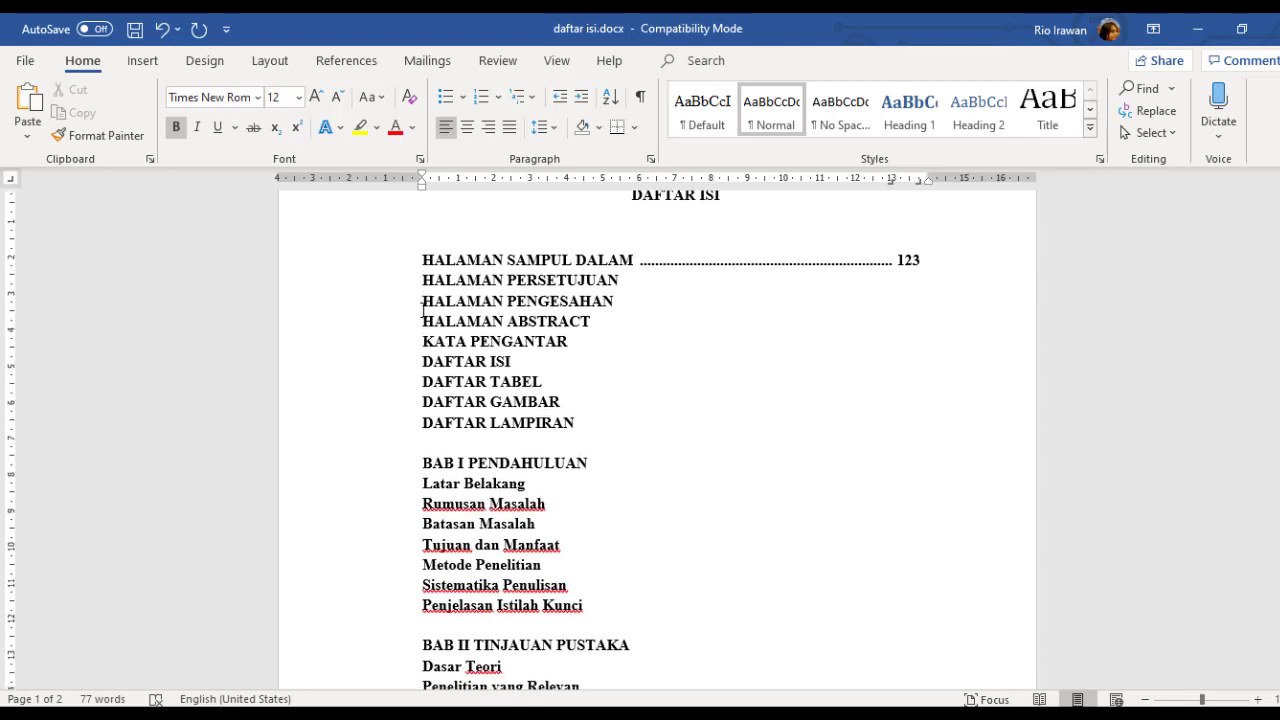
left_click(121, 136)
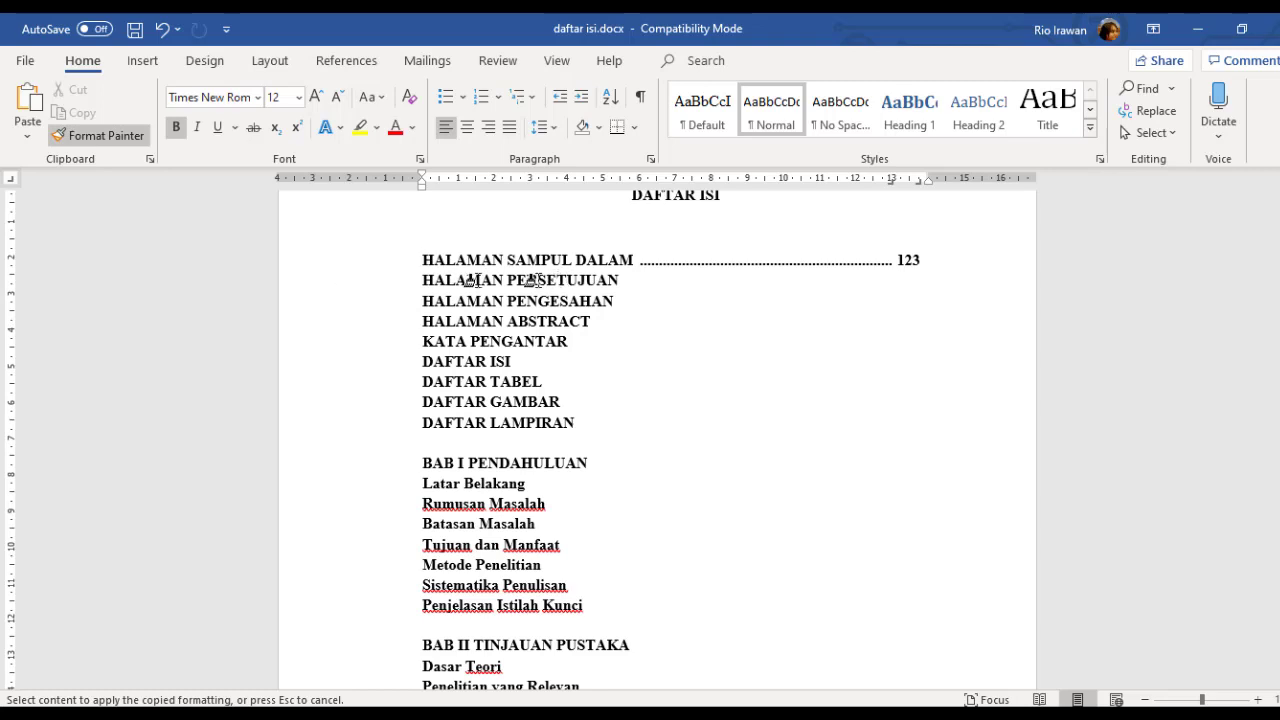
left_click(405, 288)
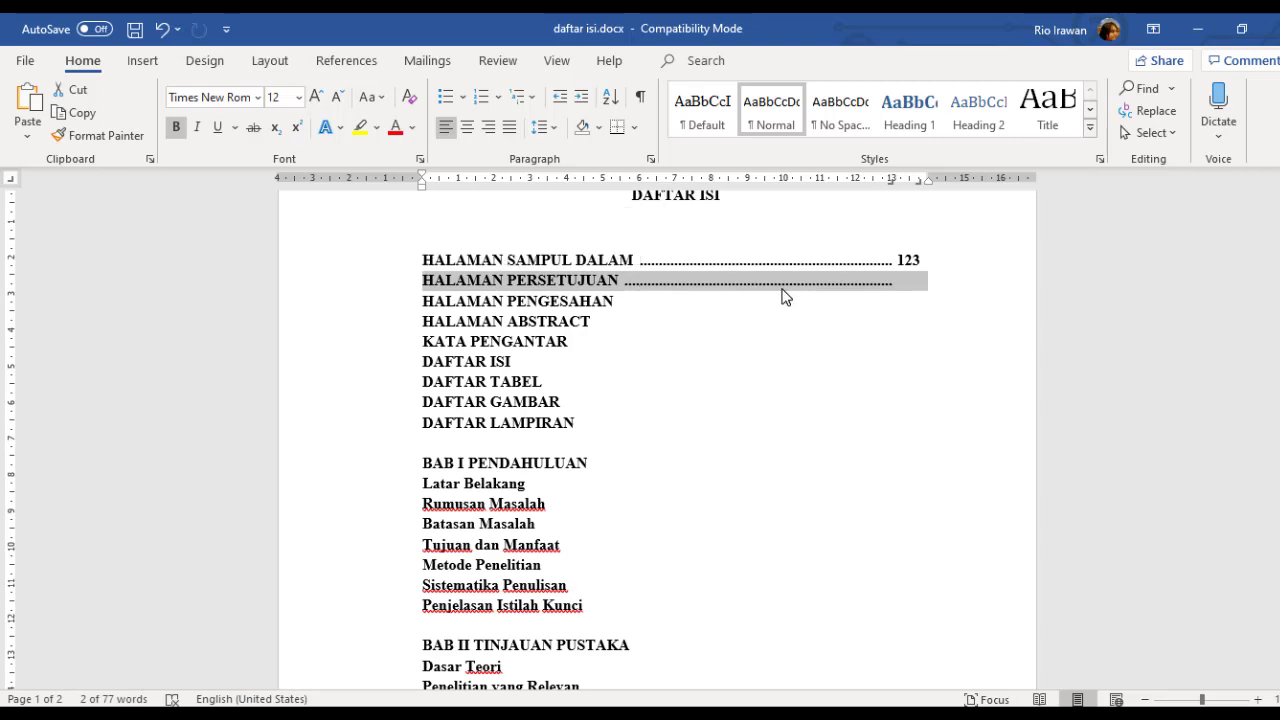
Insert a tab after the dotted leader of HALAMAN PERSETUJUAN and enter 124 as its page number
left_click(896, 290)
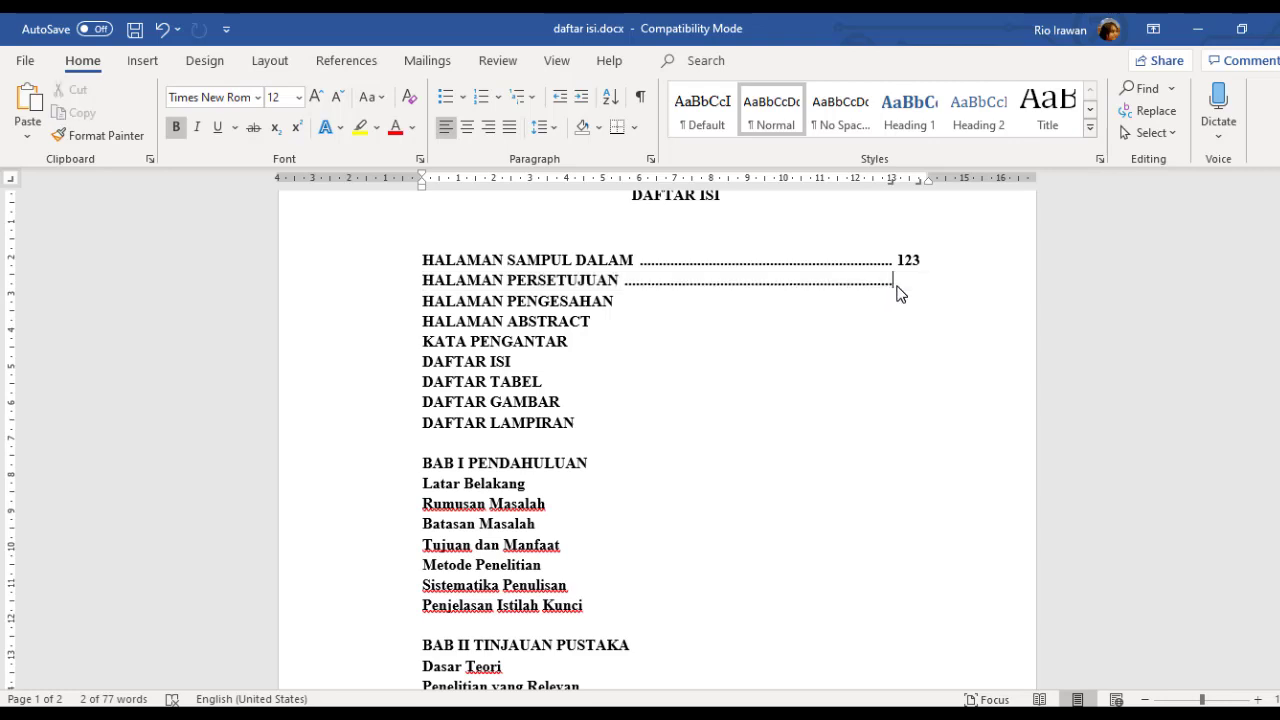
key("Tab")
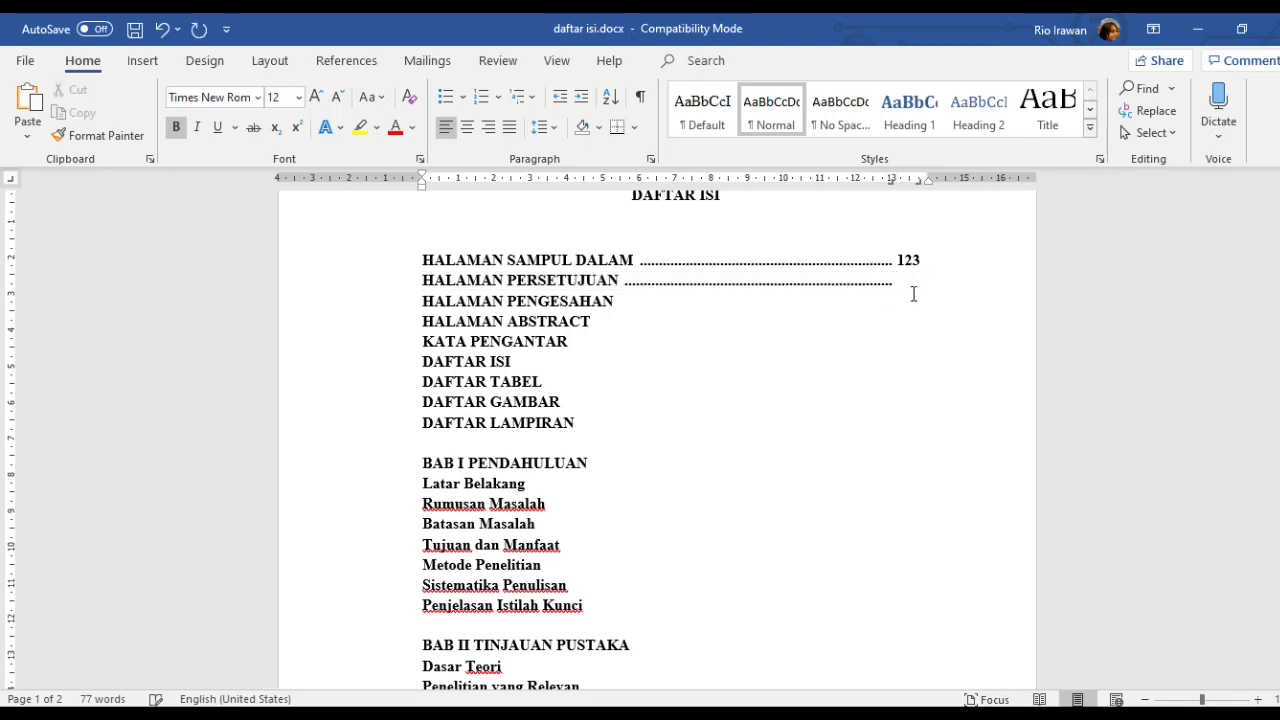
type("124")
Copy the tab formatting of HALAMAN PERSETUJUAN onto the lines from HALAMAN PENGESAHAN to DAFTAR LAMPIRAN
scroll(591, 274, "down", 1)
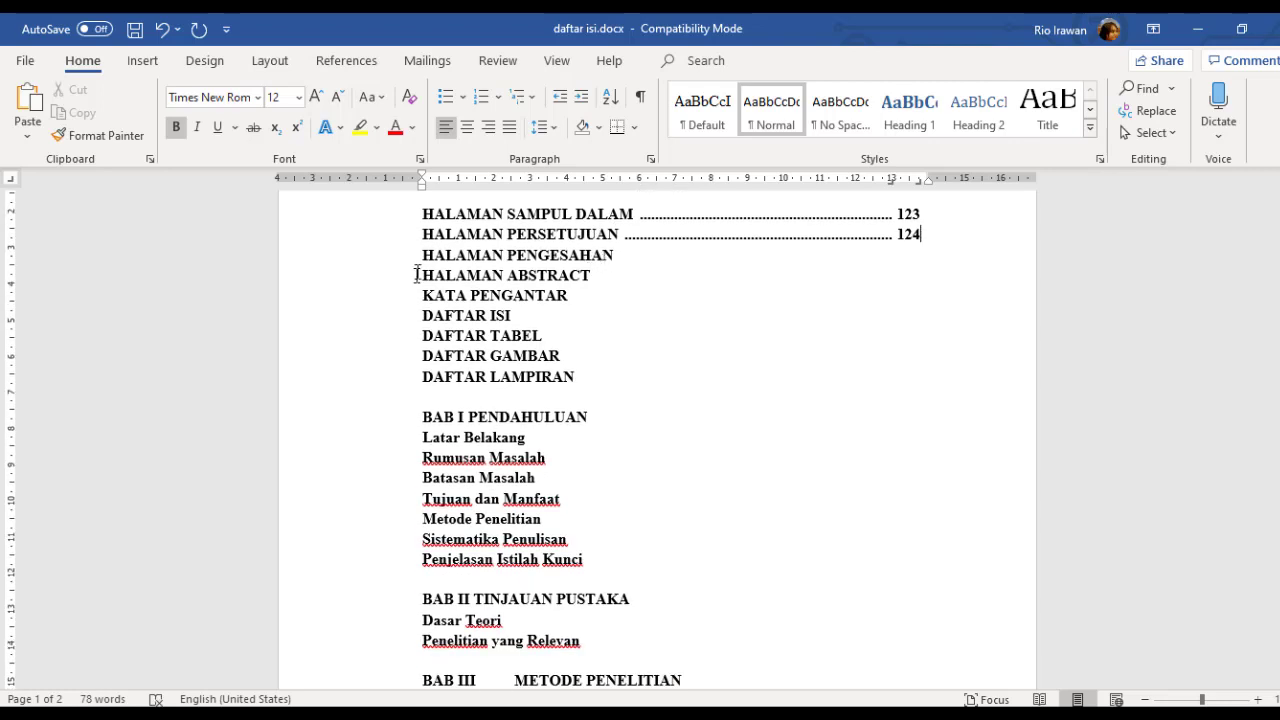
left_click(336, 240)
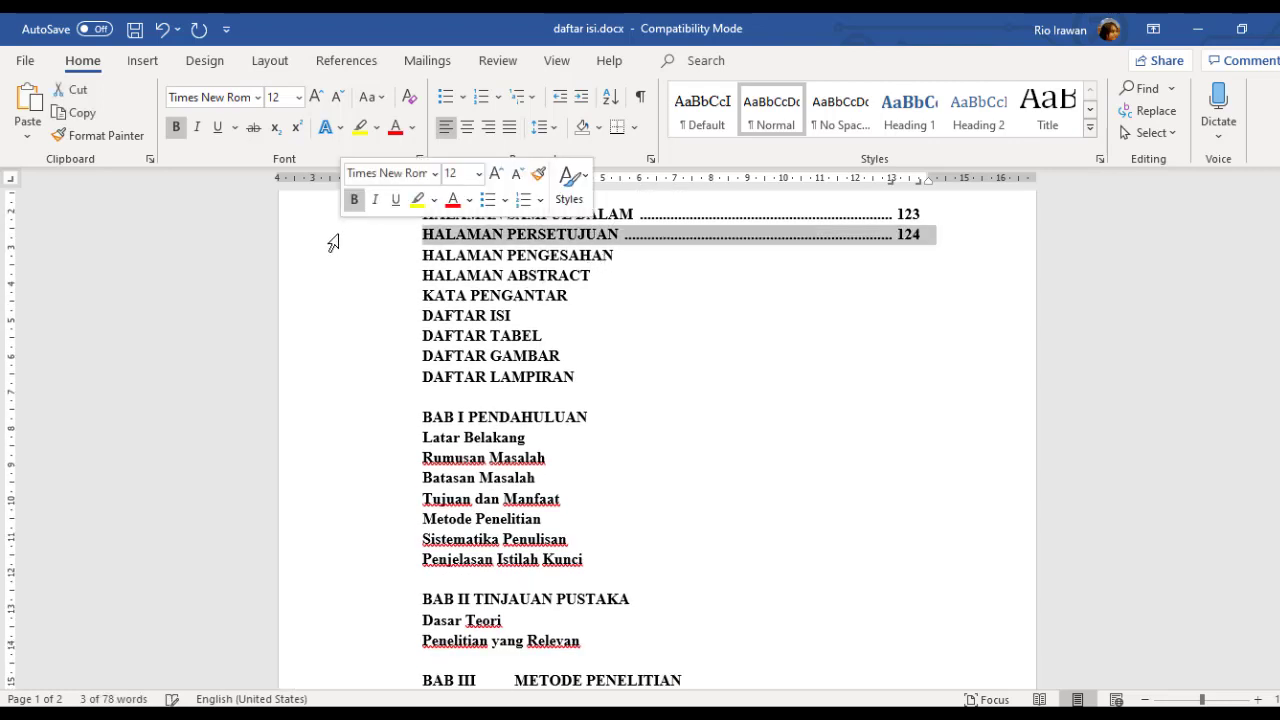
left_click(112, 136)
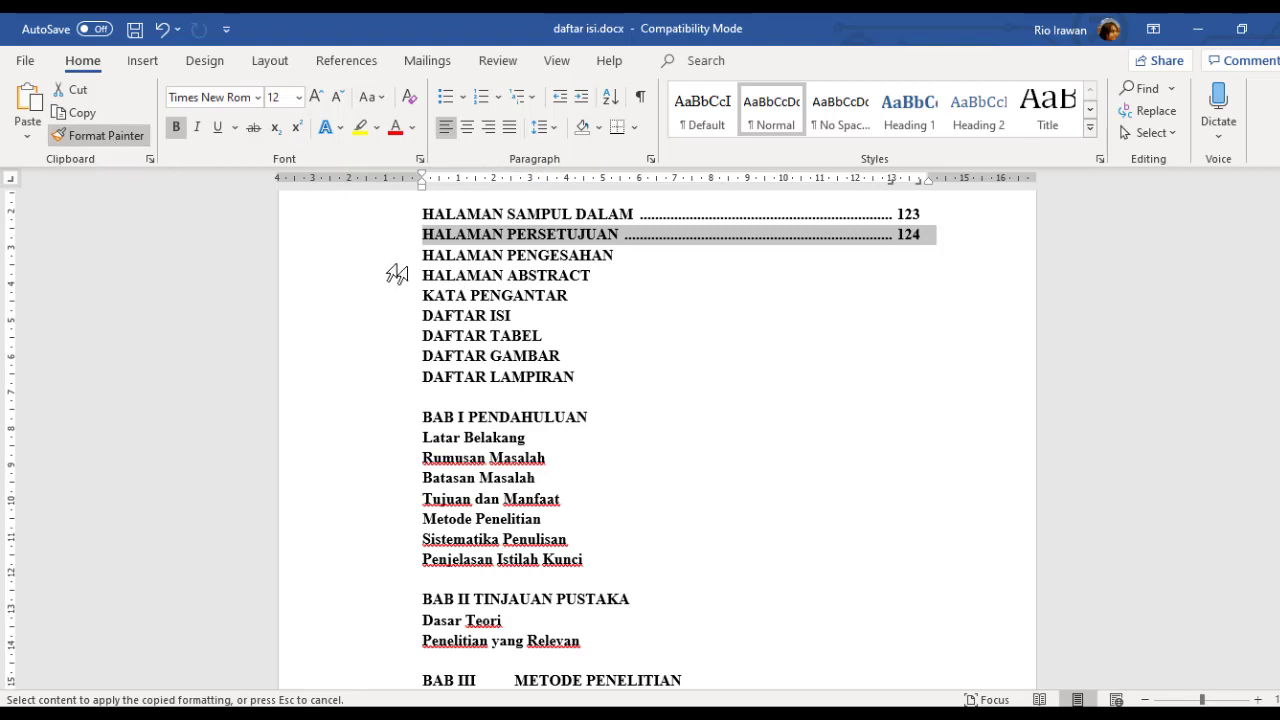
left_click_drag(368, 263, 403, 386)
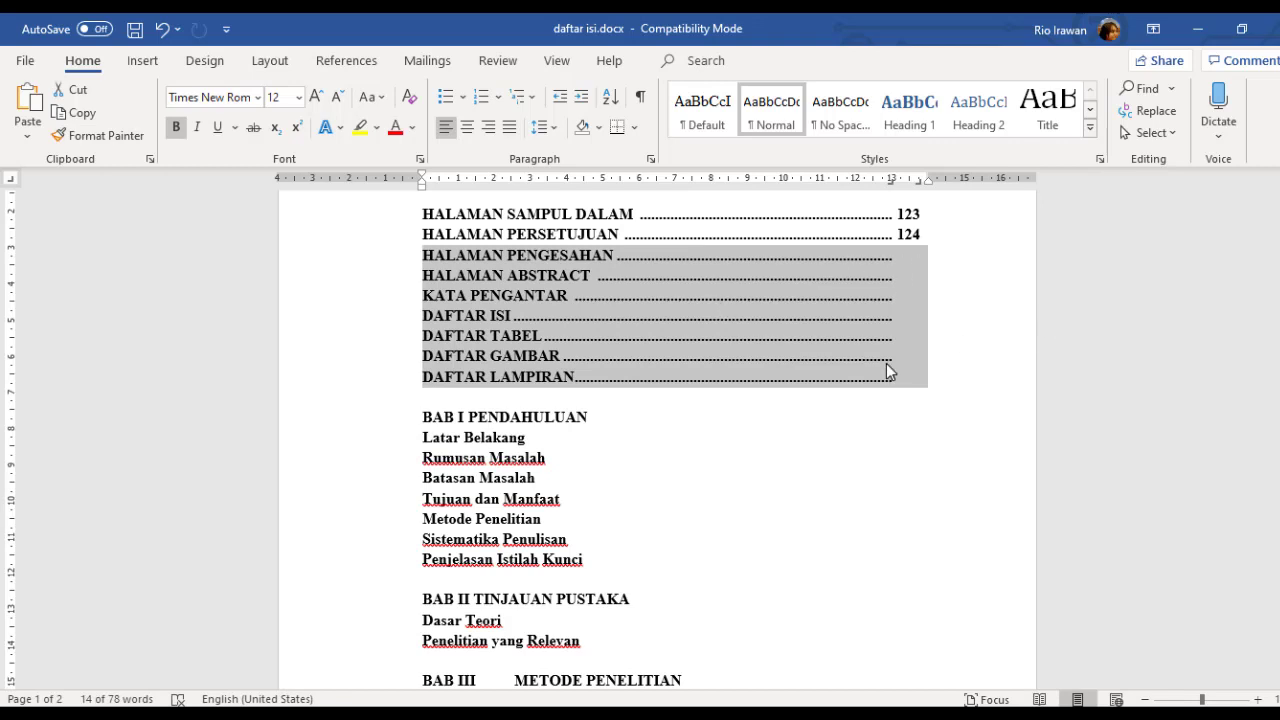
scroll(886, 372, "down", 2)
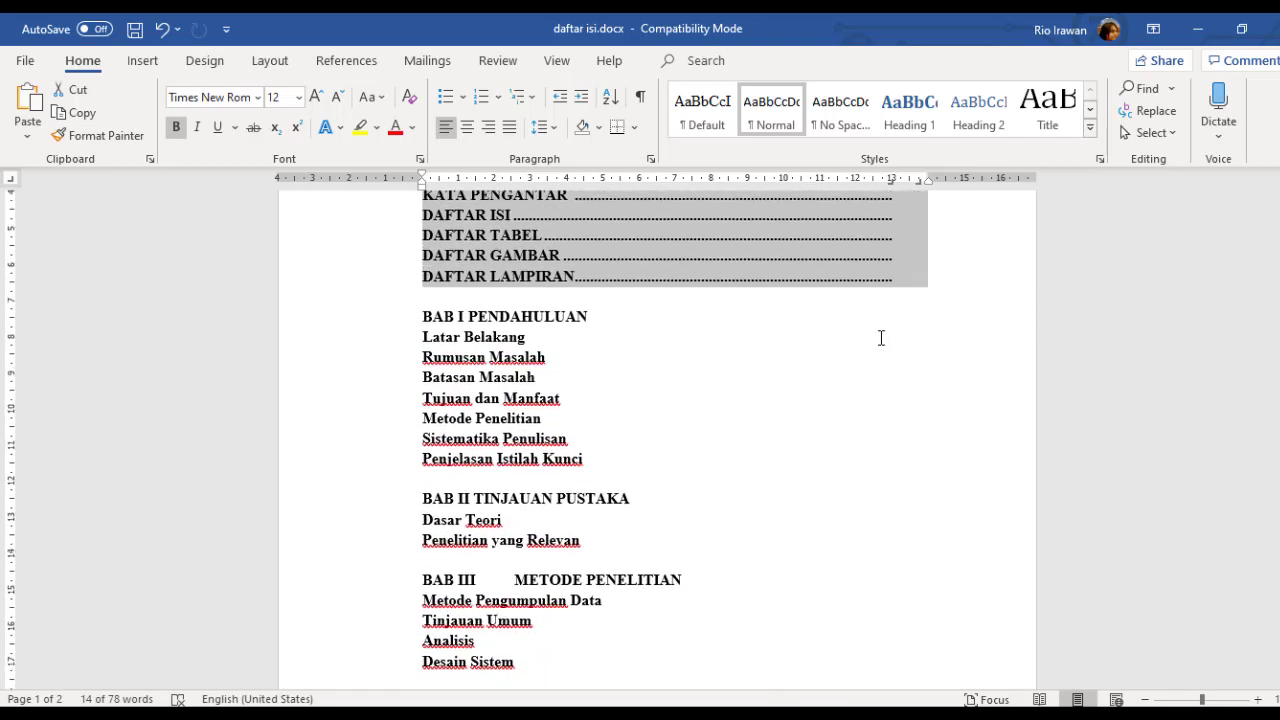
scroll(881, 338, "up", 1)
scroll(530, 346, "down", 1)
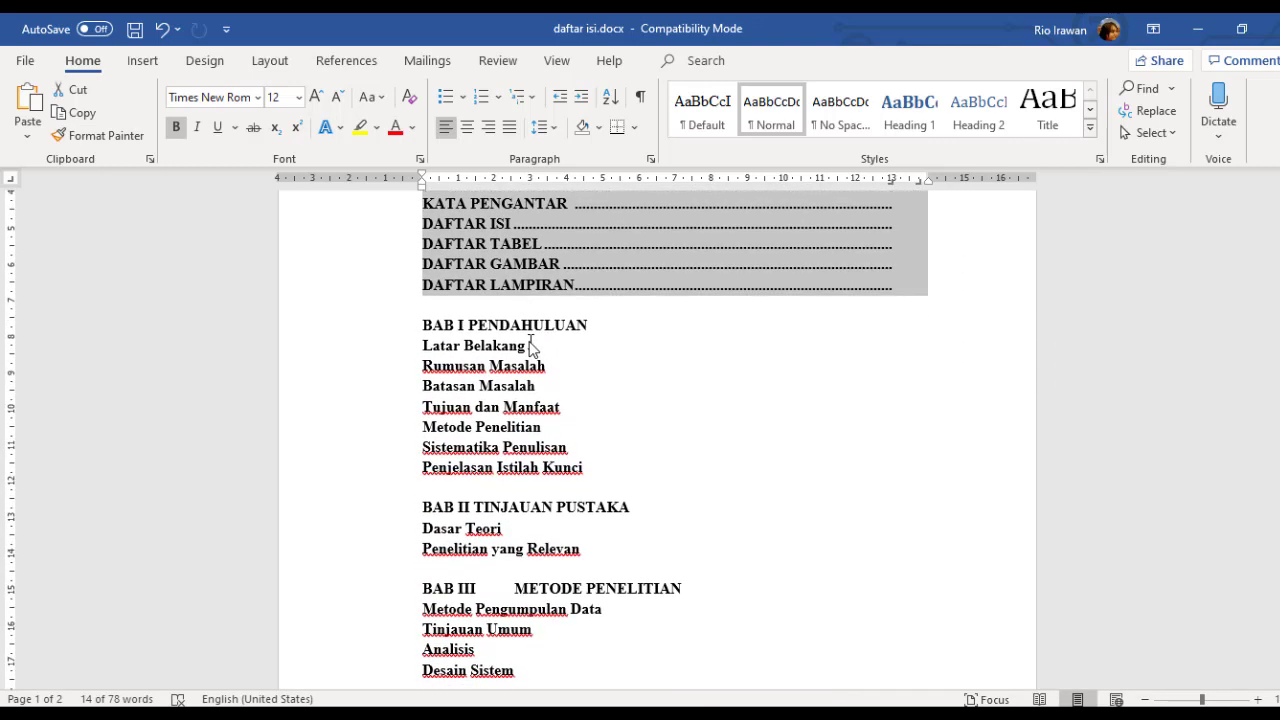
left_click_drag(419, 325, 600, 322)
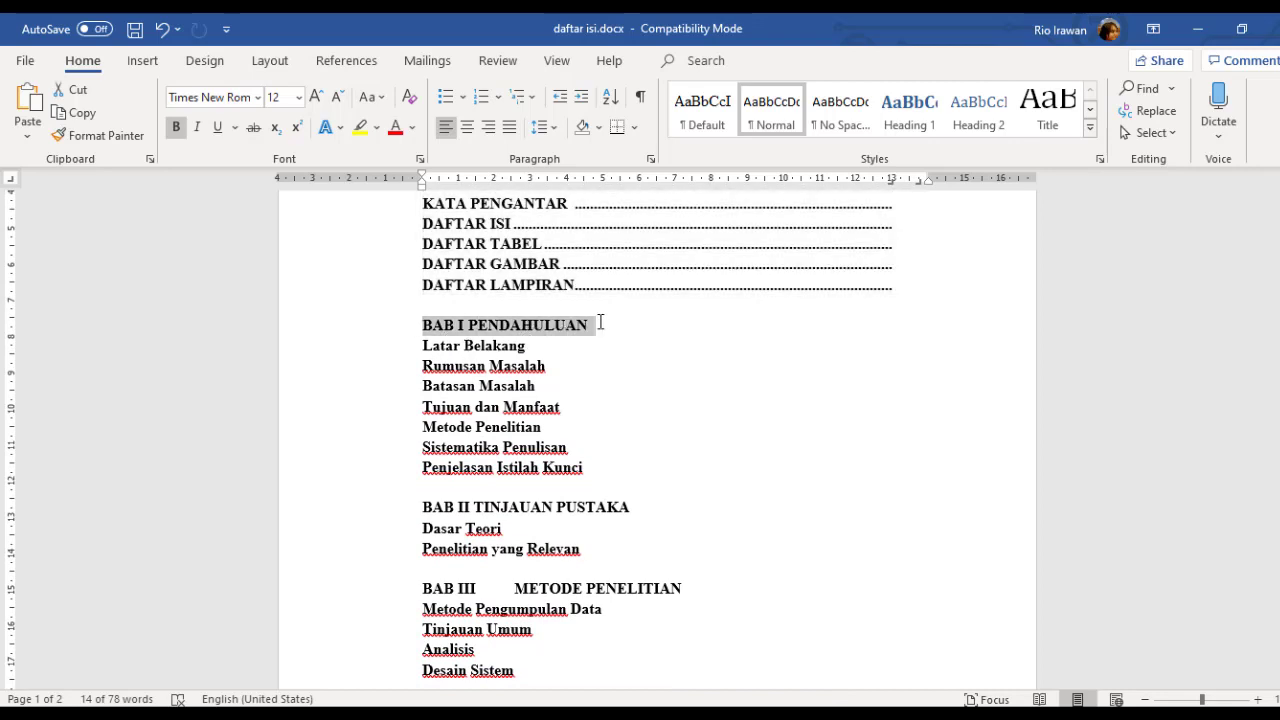
left_click(562, 344)
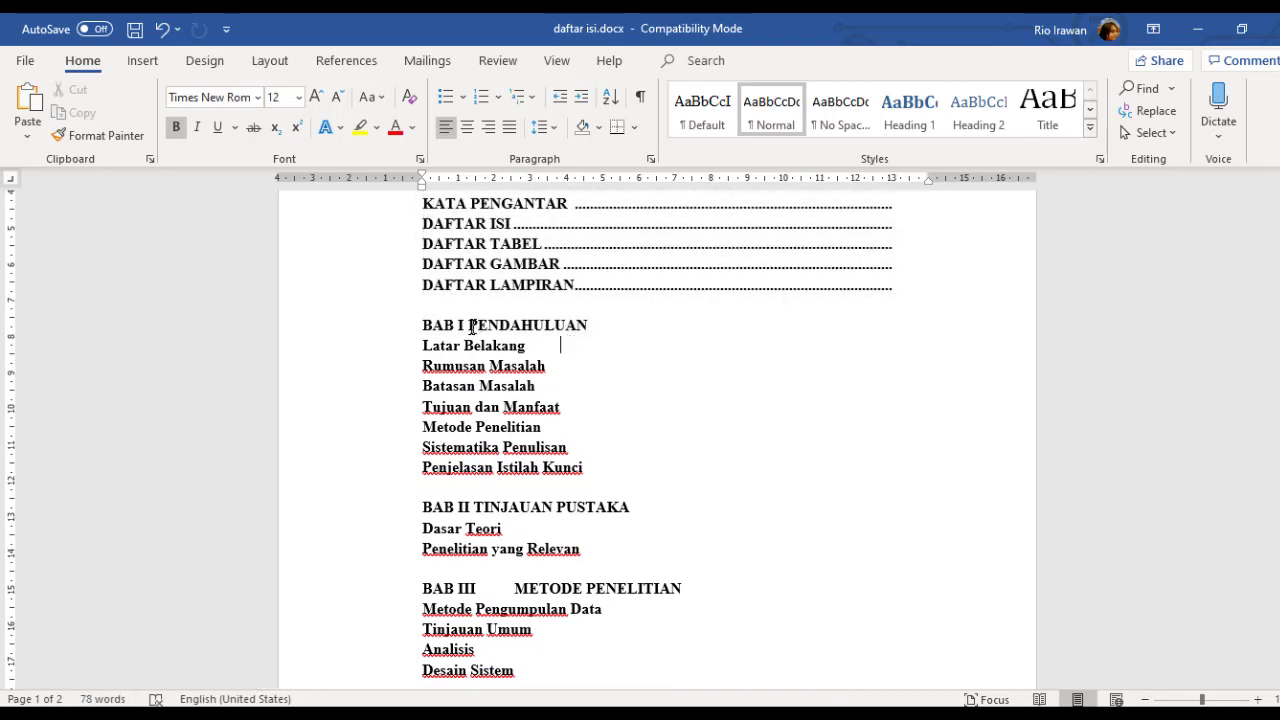
left_click_drag(422, 325, 540, 326)
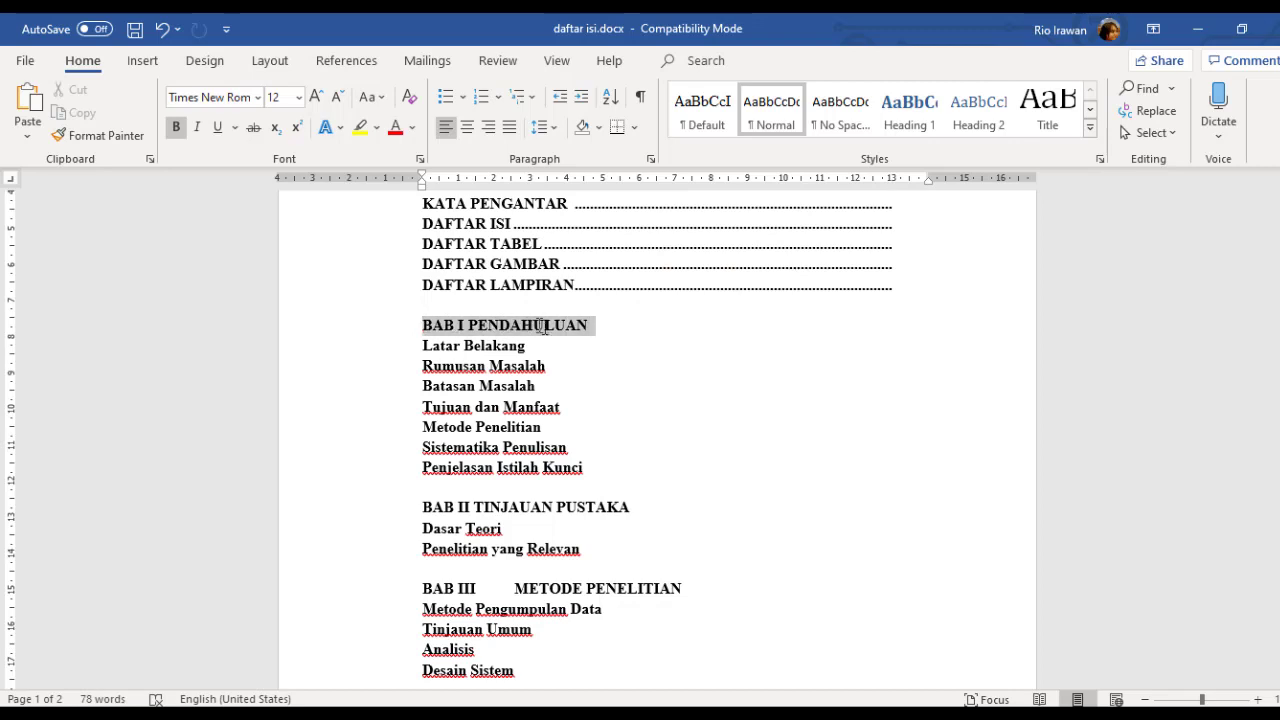
left_click(470, 327)
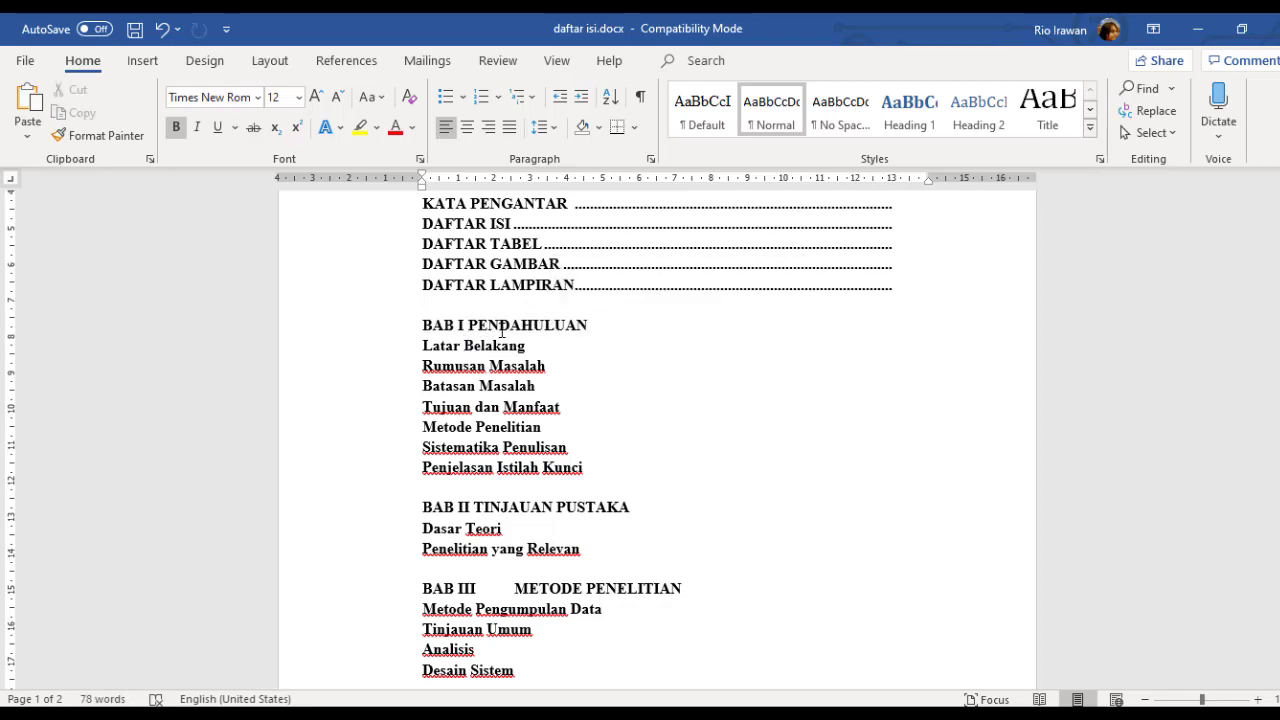
Try to widen the gap between BAB I and PENDAHULUAN with extra spaces, and remove them again
key("BackSpace")
key("BackSpace")
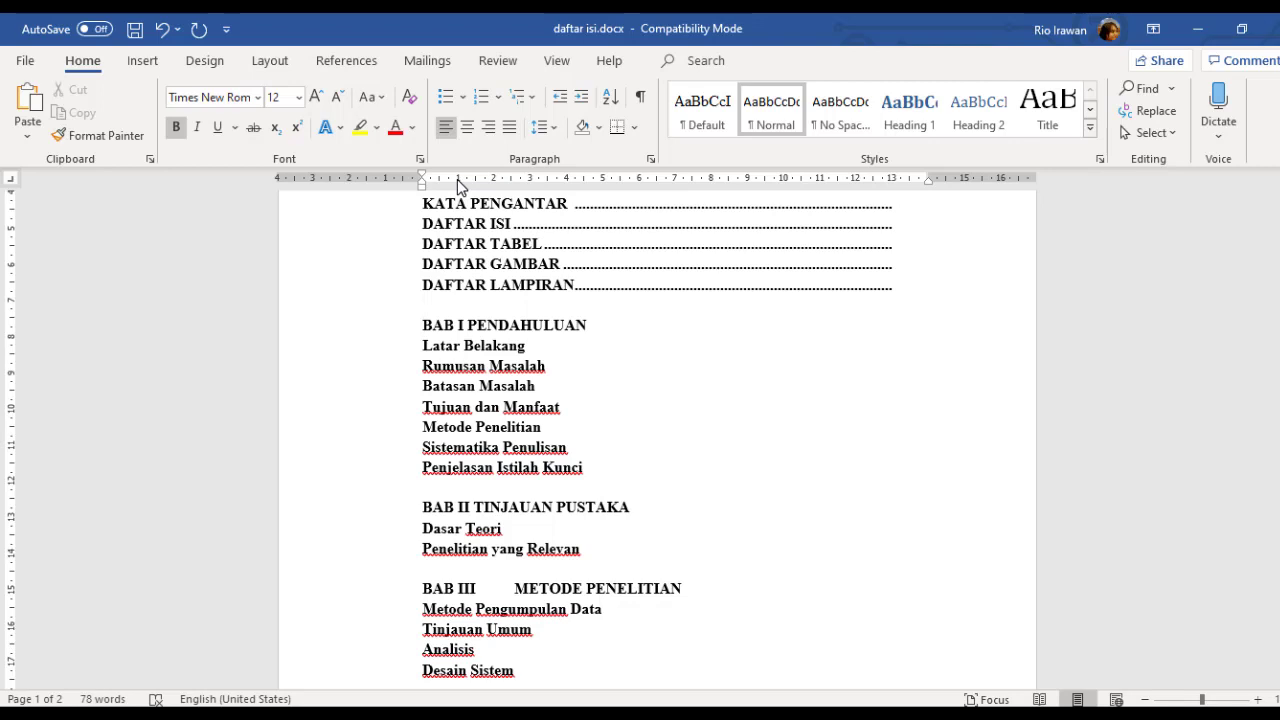
left_click(468, 330)
key("BackSpace")
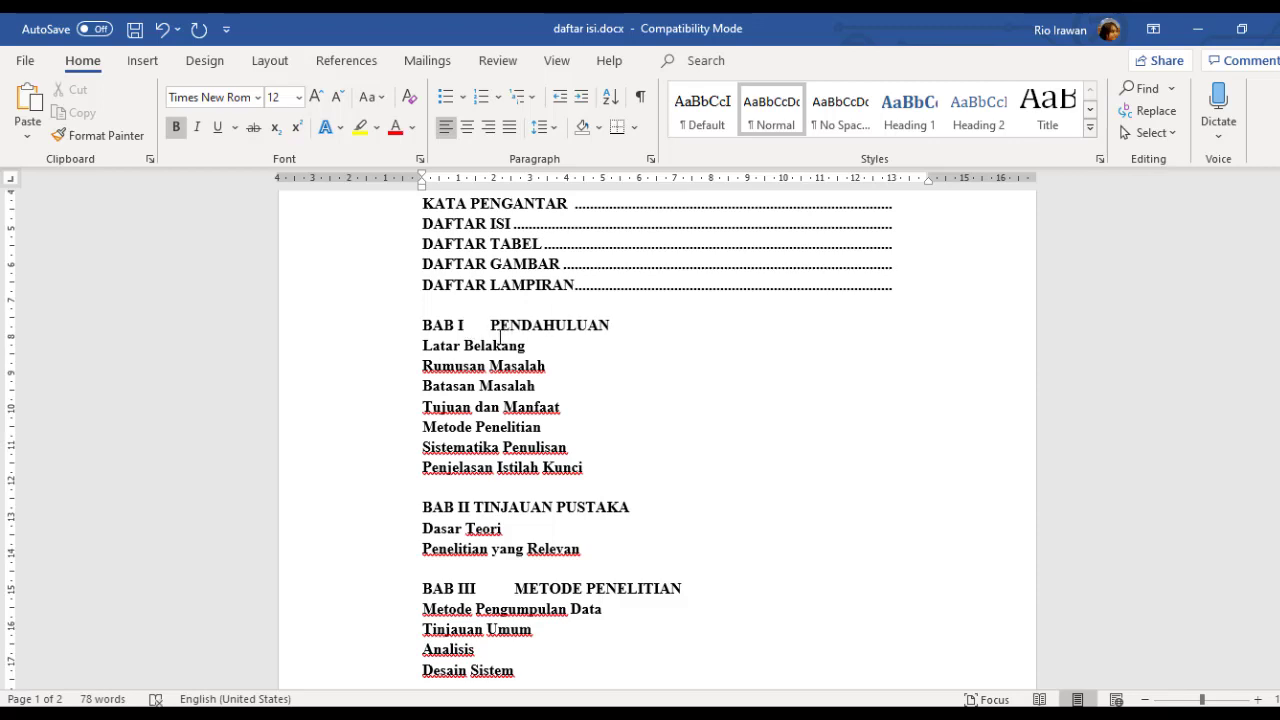
key("BackSpace")
key("BackSpace")
key("BackSpace")
key("BackSpace")
key("BackSpace")
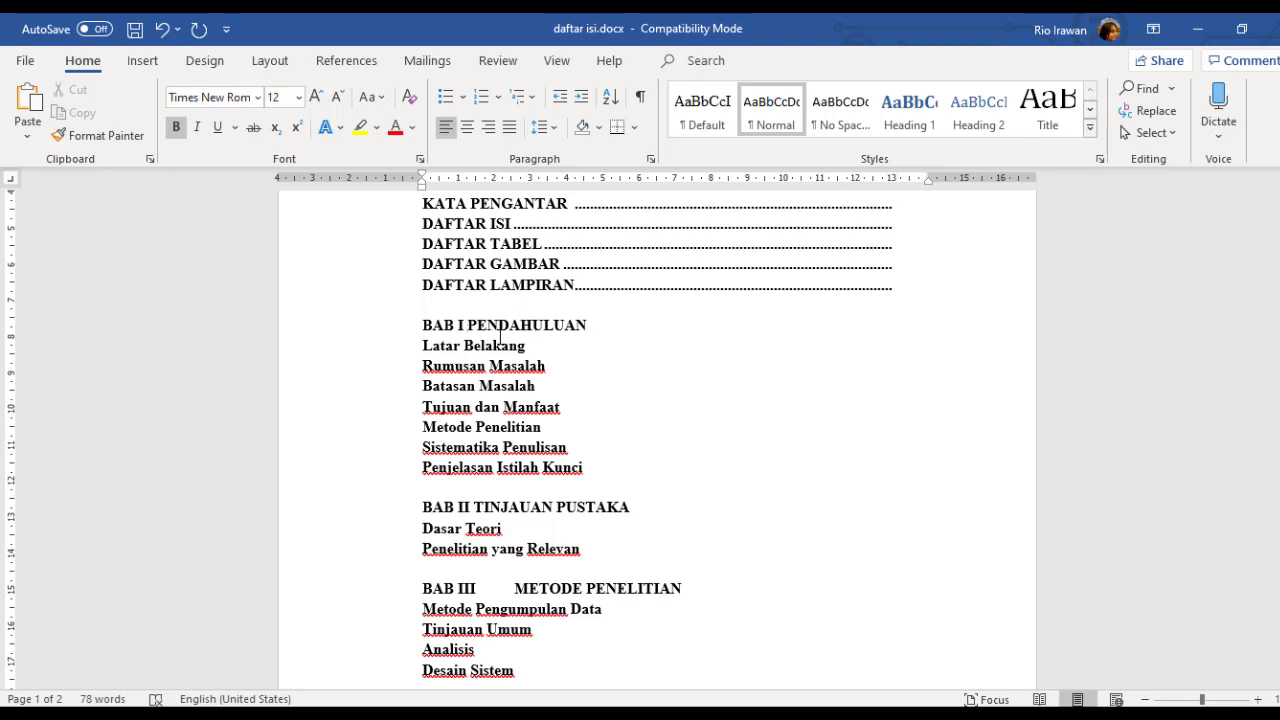
key("BackSpace")
scroll(520, 376, "up", 1)
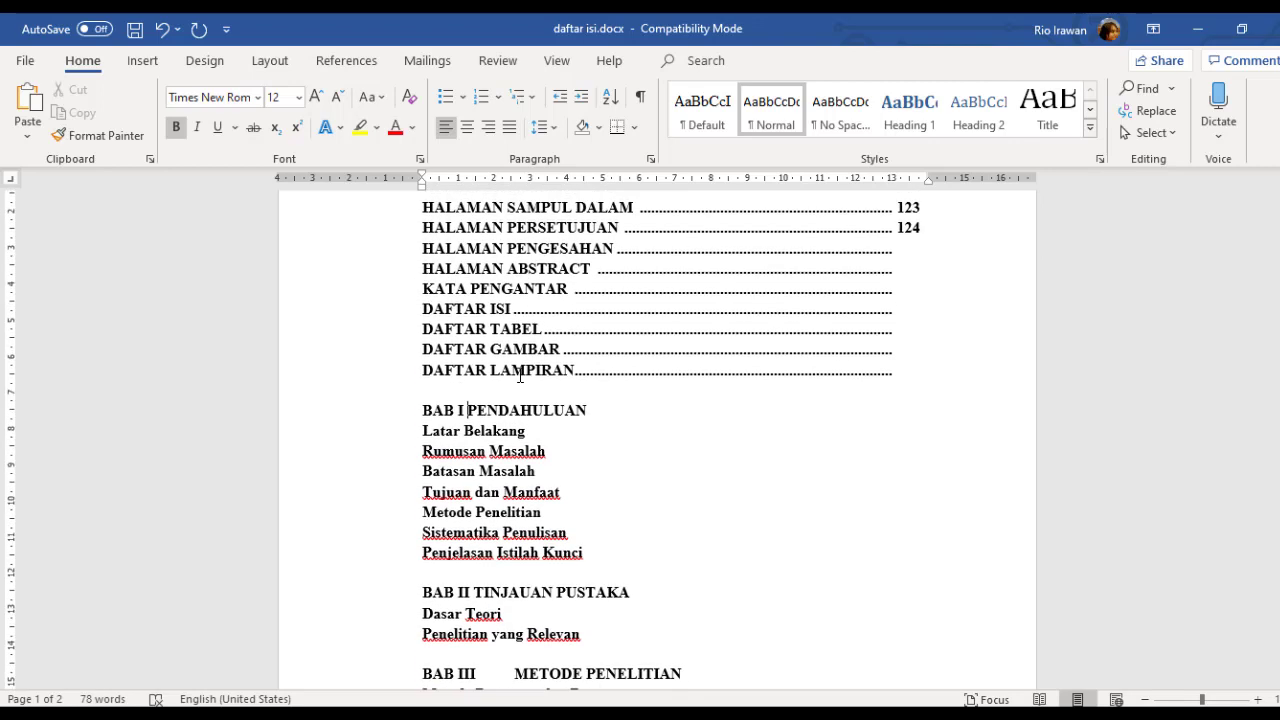
Choose the left tab type and add left tab stops at about 1 cm and 2.5 cm to the BAB I PENDAHULUAN line
scroll(520, 376, "down", 1)
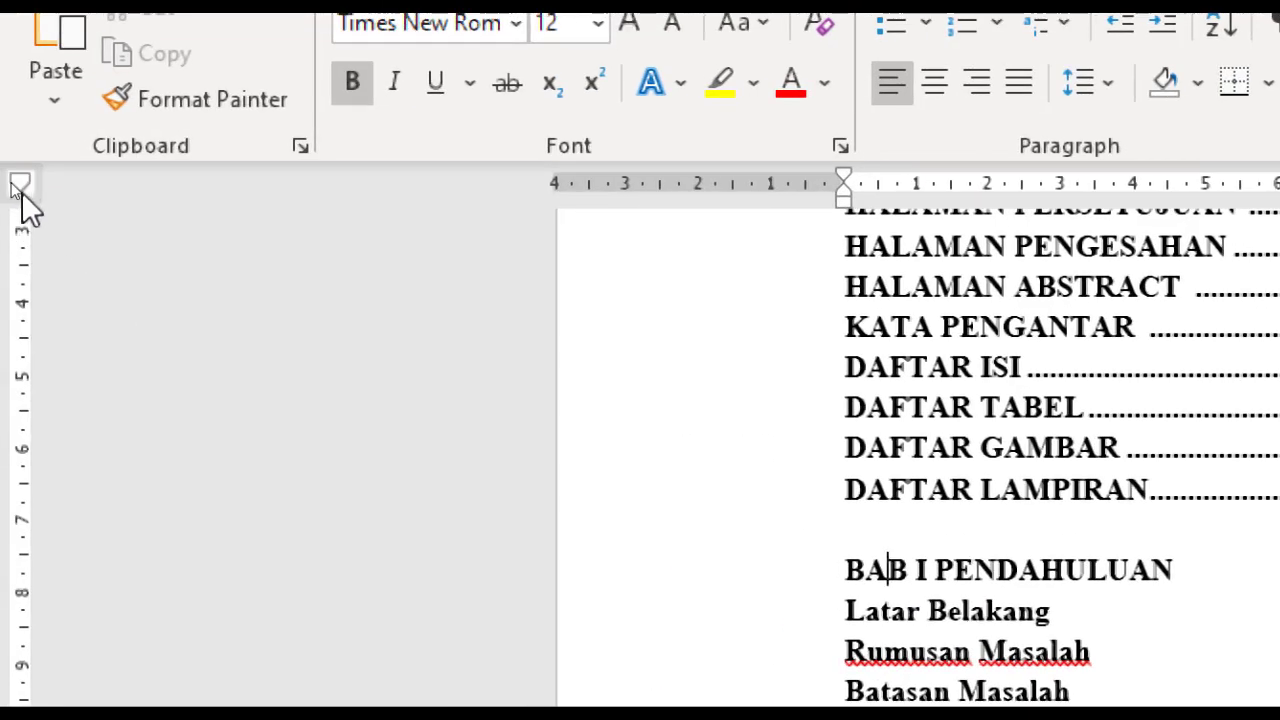
left_click(14, 186)
left_click(18, 188)
left_click(20, 192)
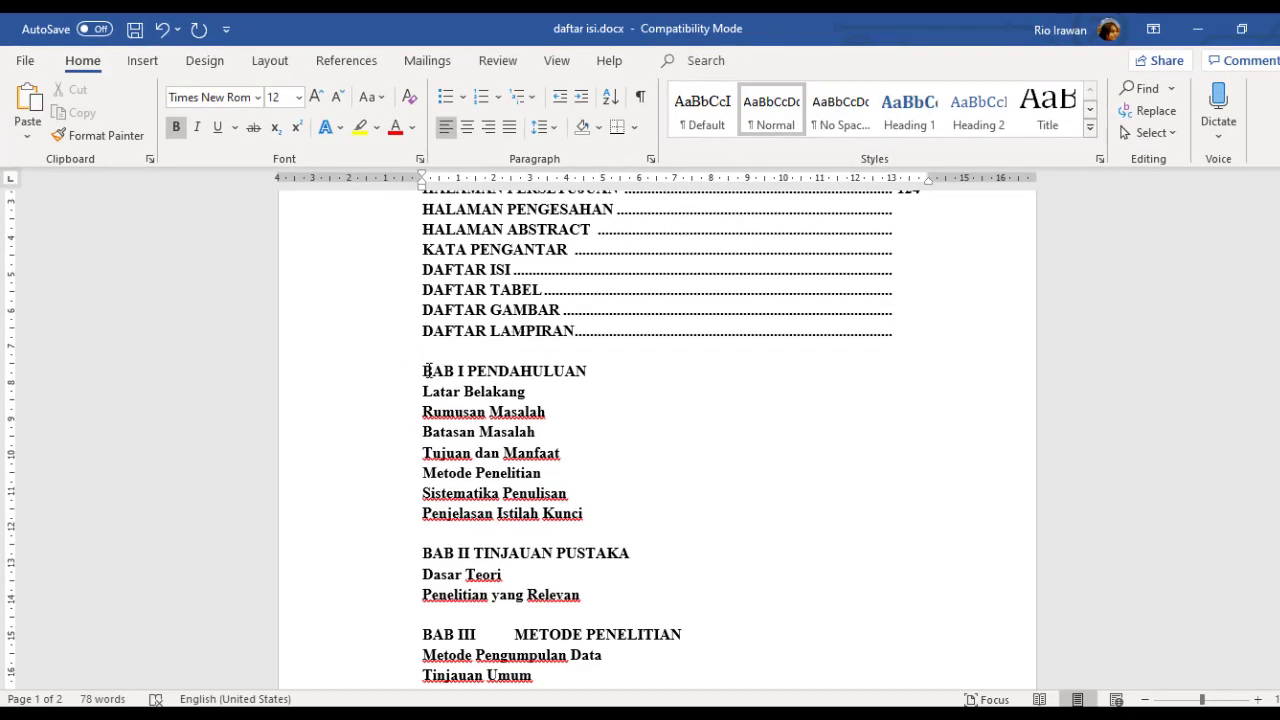
scroll(427, 300, "down", 1)
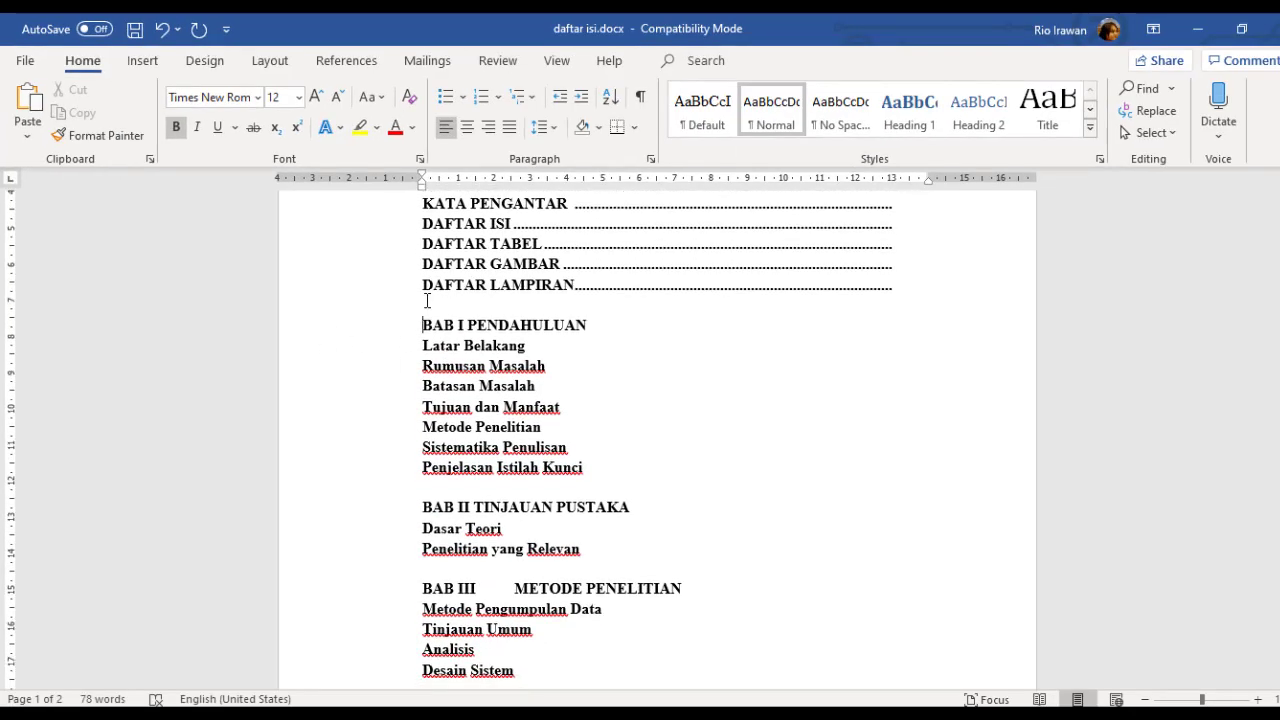
left_click(459, 181)
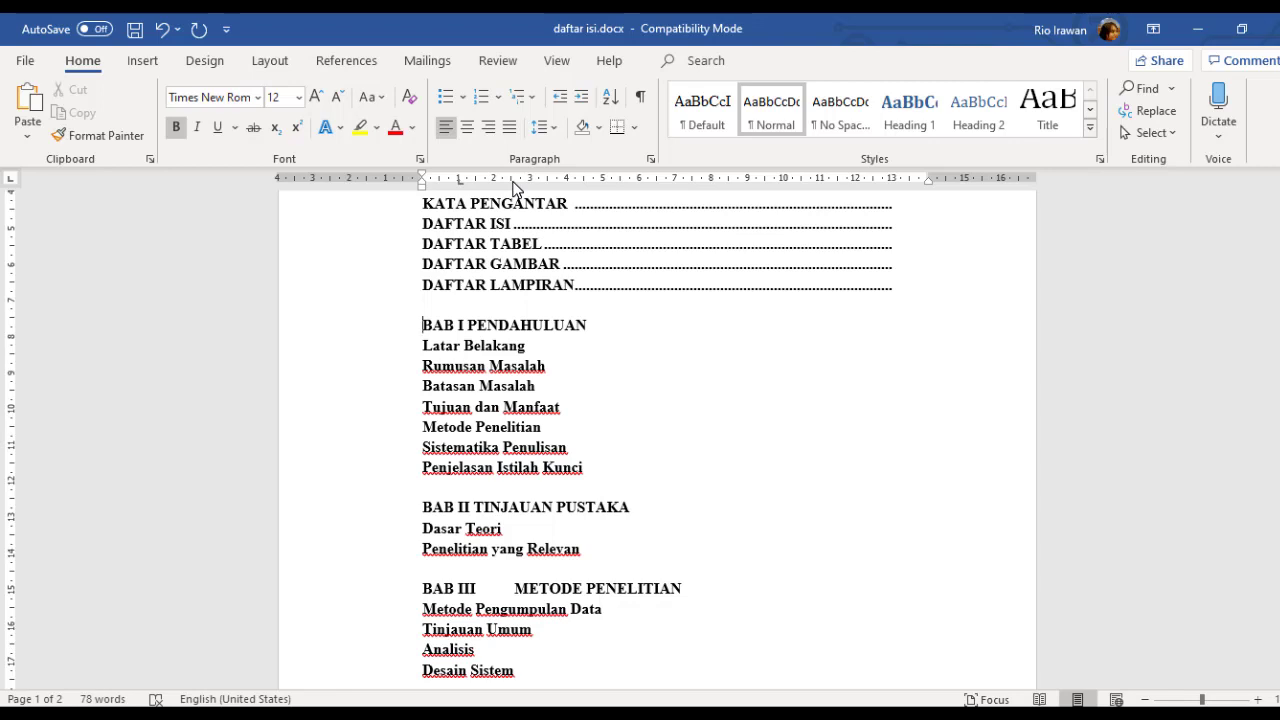
left_click(511, 181)
Insert tabs before BAB I and before PENDAHULUAN, and move their two tab stops to about 0.75 cm and 2.25 cm
left_click(424, 325)
key("Tab")
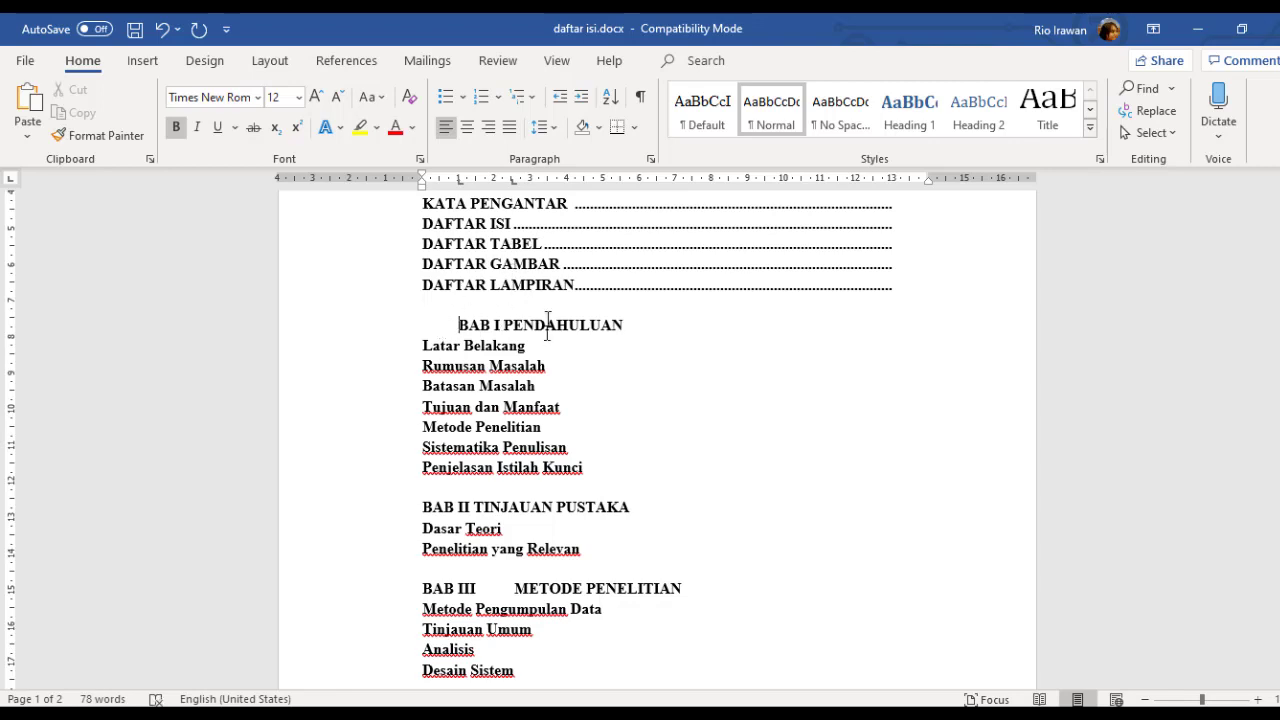
left_click(502, 325)
key("Tab")
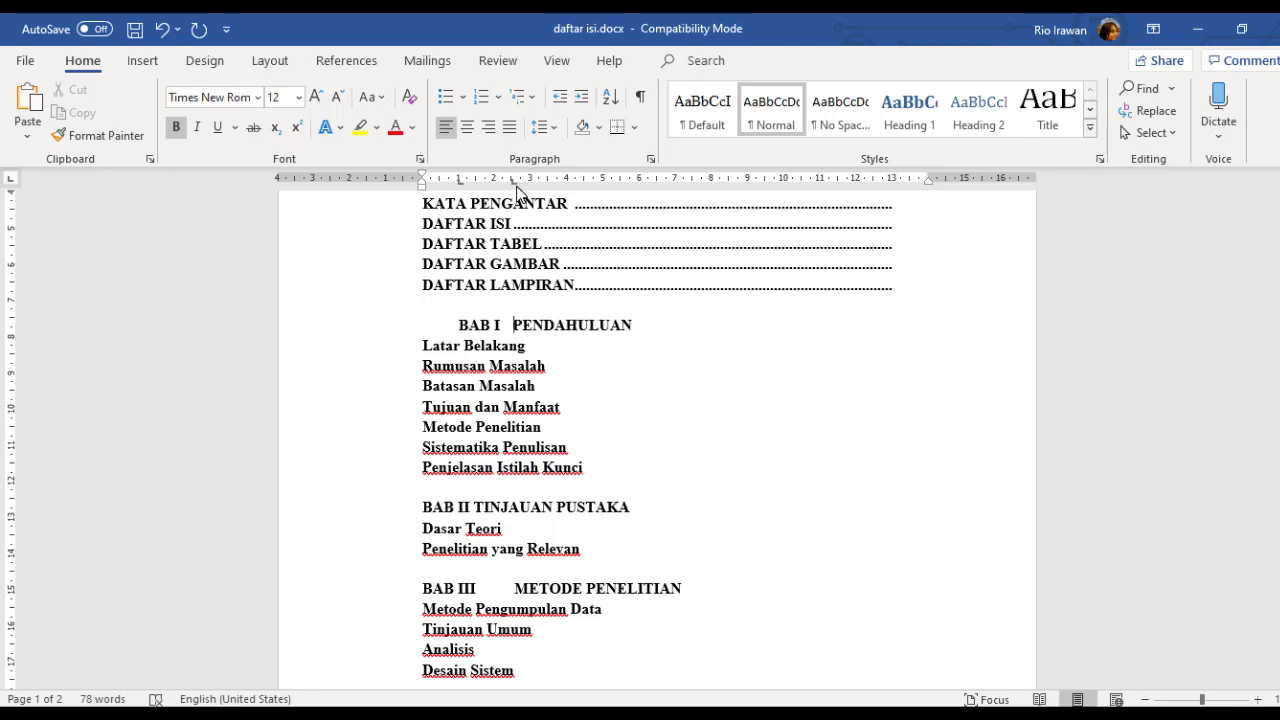
left_click_drag(513, 186, 513, 187)
mouse_move(457, 184)
left_mouse_down()
mouse_move(443, 184)
mouse_move(506, 196)
left_mouse_up()
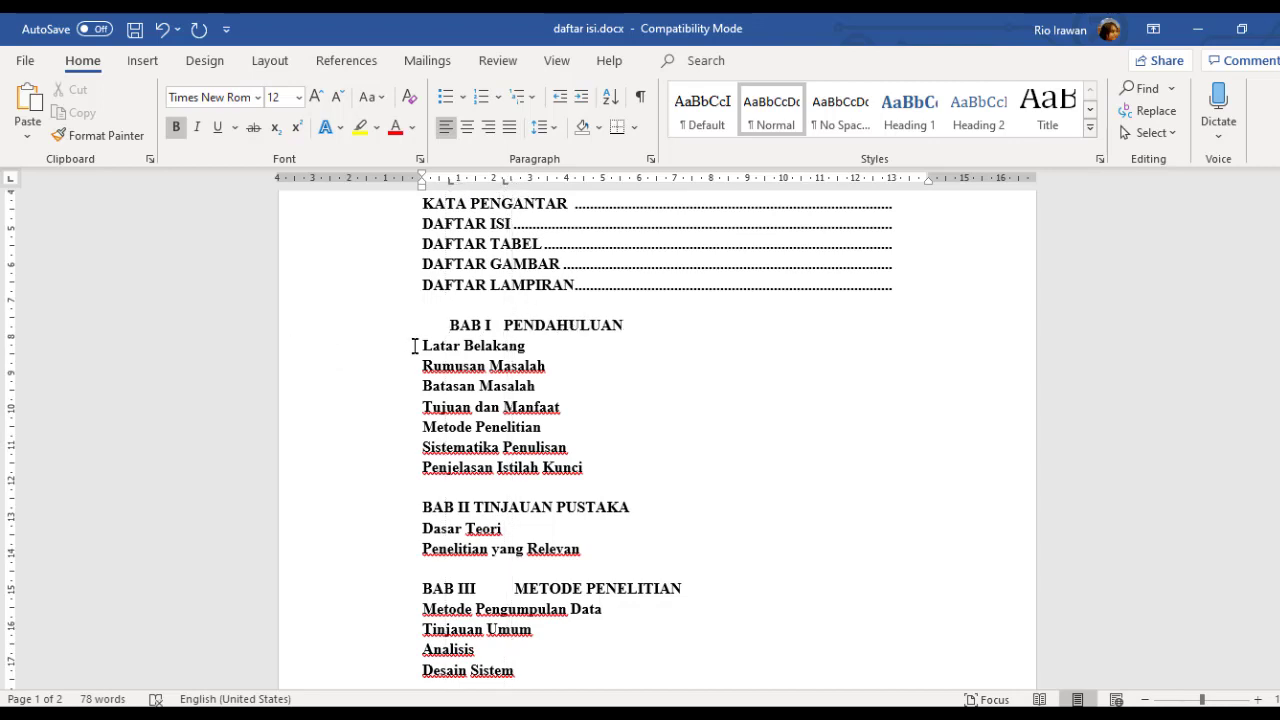
Number the BAB I subheadings from Latar Belakang to Penjelasan Istilah Kunci as A., B., C. and set their left indent to about 1.5 cm
left_click_drag(414, 345, 598, 467)
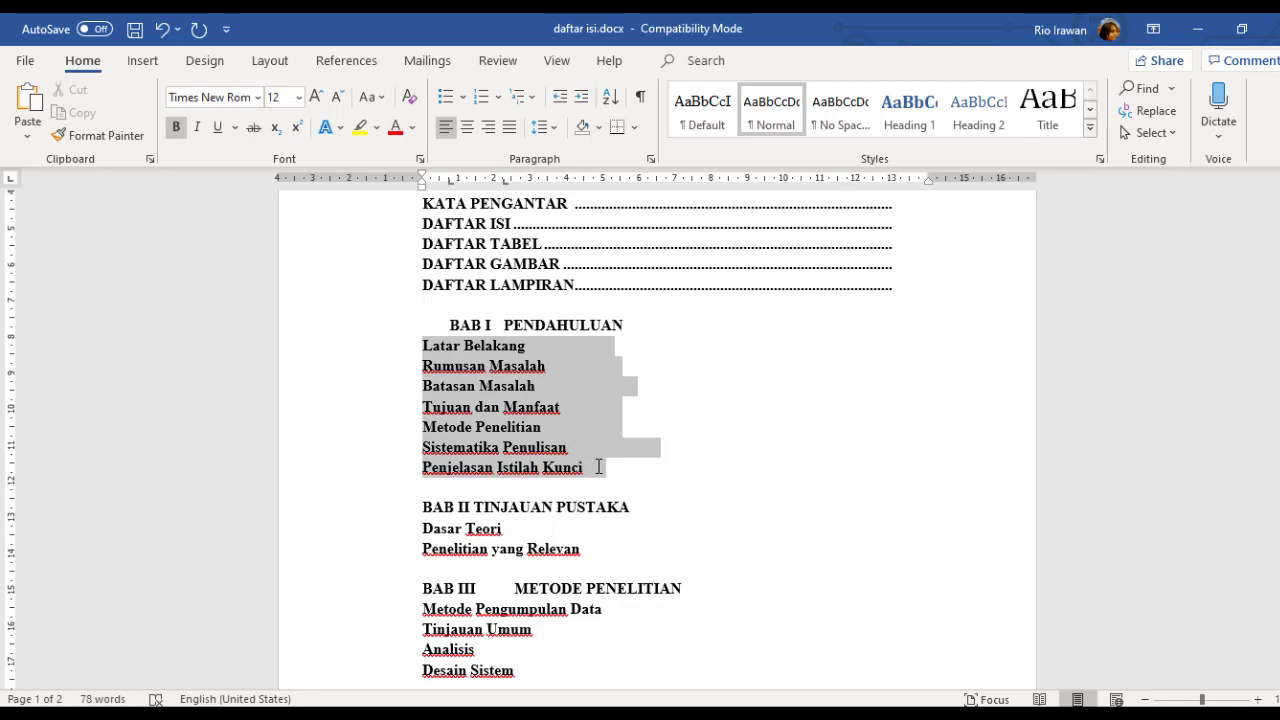
left_click(478, 367)
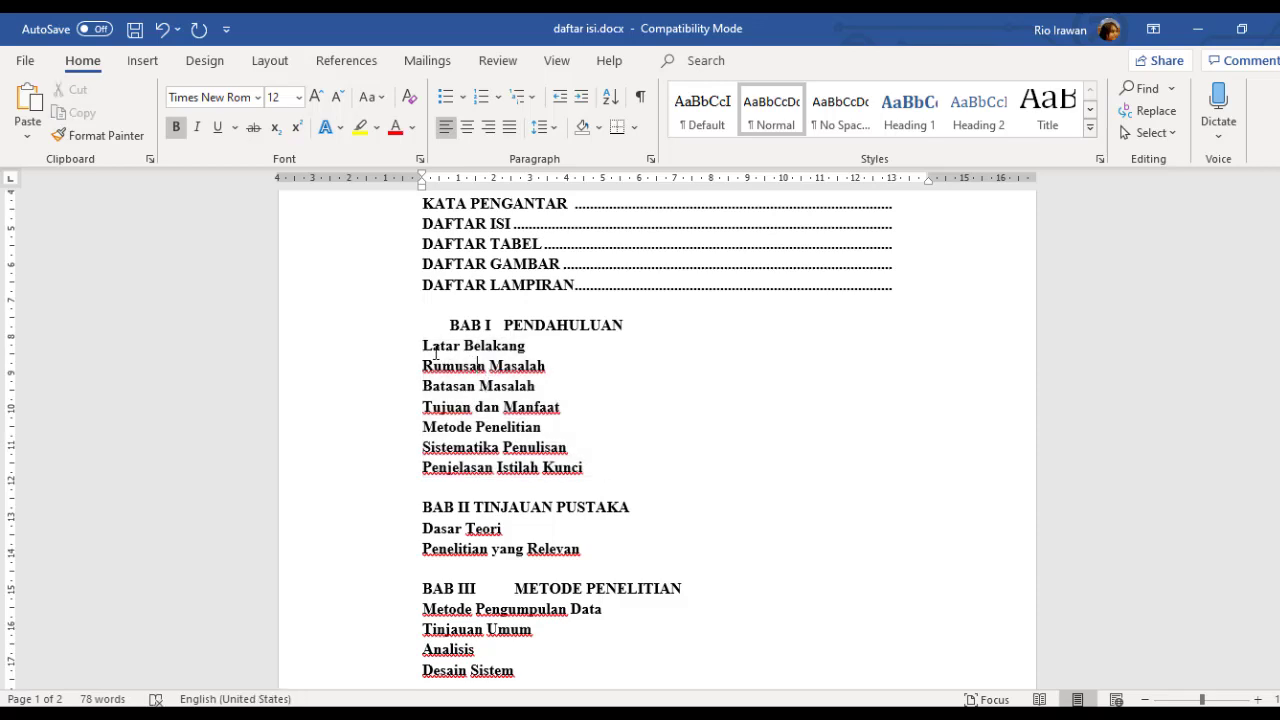
left_click_drag(414, 340, 594, 460)
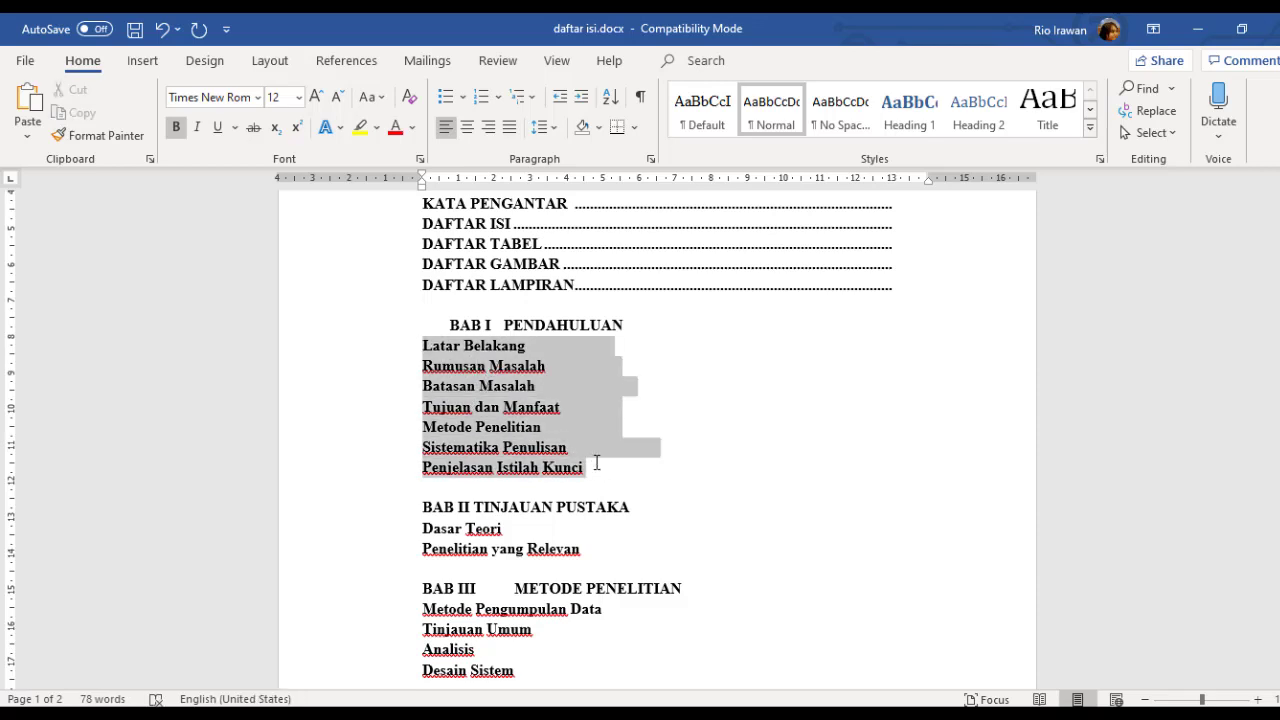
left_click(438, 368)
left_click_drag(420, 343, 604, 467)
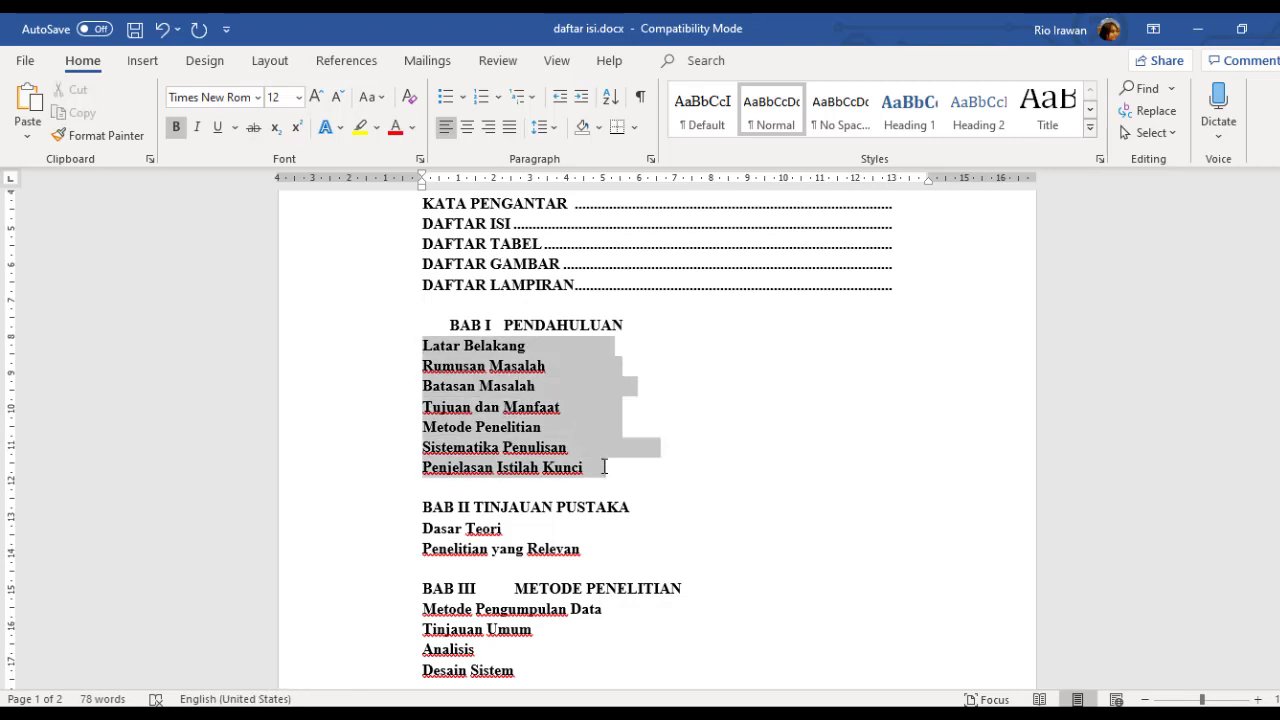
left_click(499, 99)
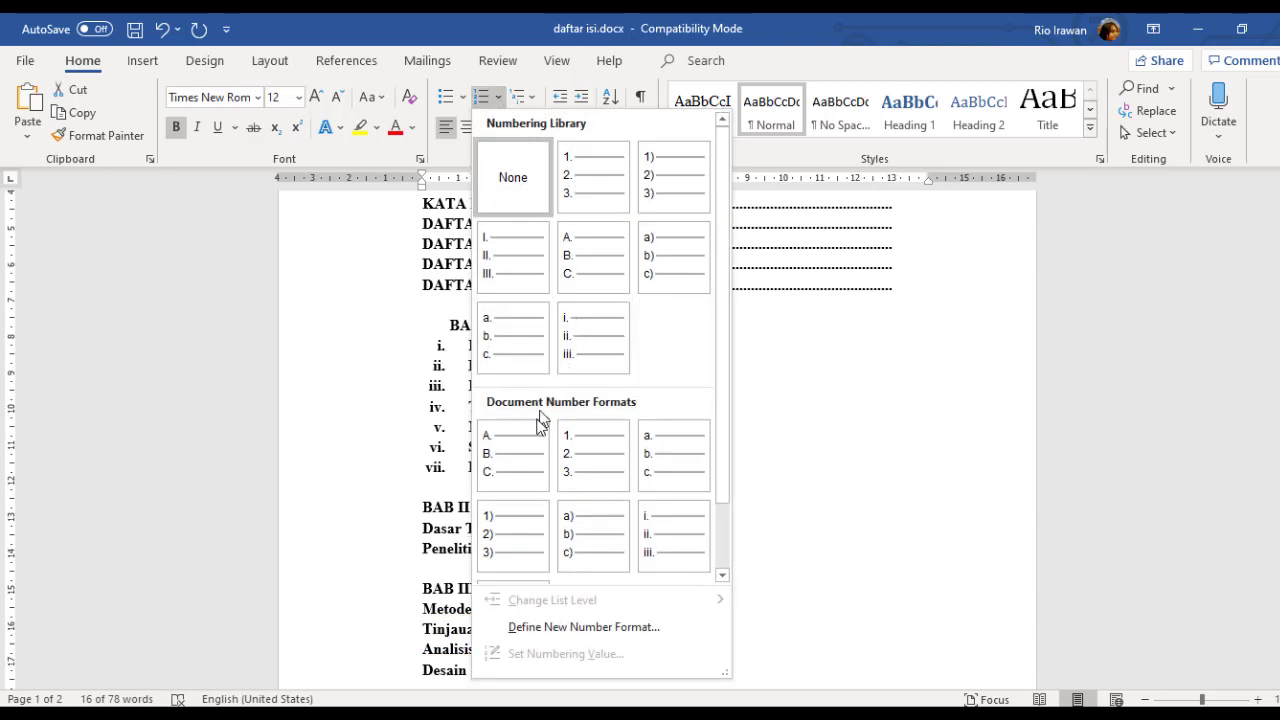
left_click(515, 456)
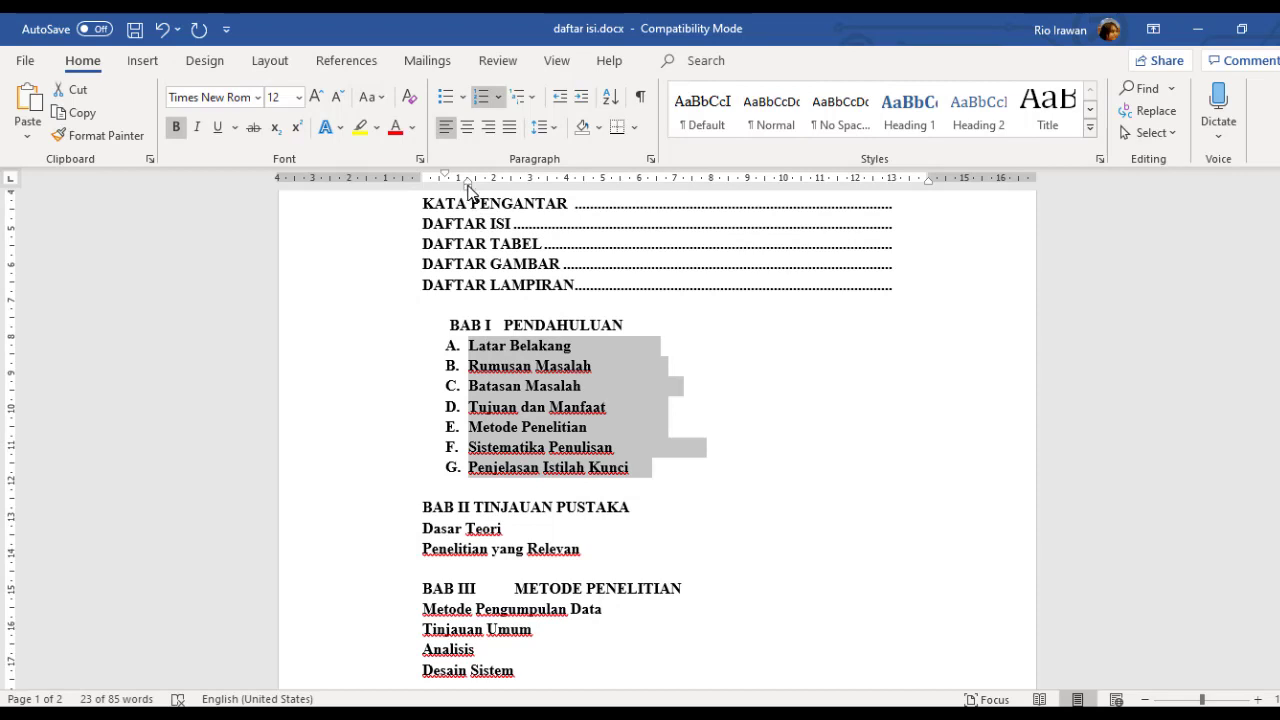
left_click_drag(467, 189, 478, 192)
left_click(777, 465)
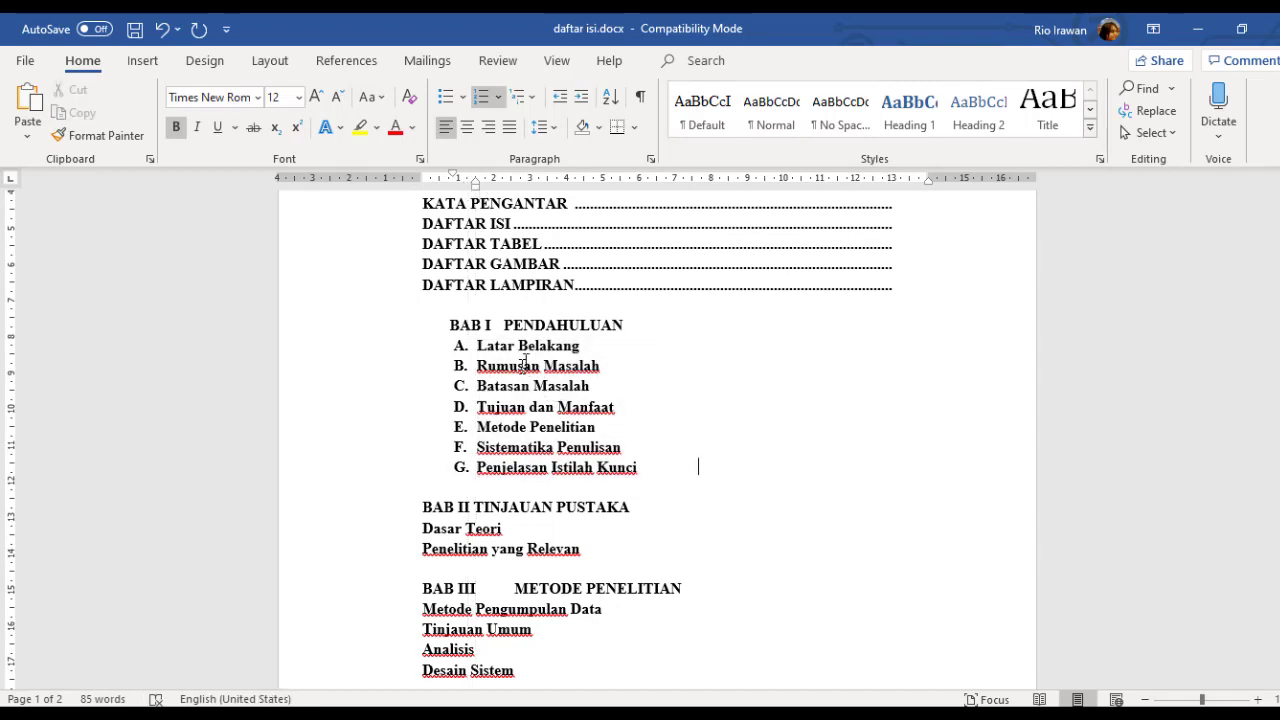
Choose the right tab type, add right tab stops at 13 cm and 13.75 cm to the Latar Belakang line, and tab across from its text
left_click(589, 344)
scroll(631, 332, "up", 1)
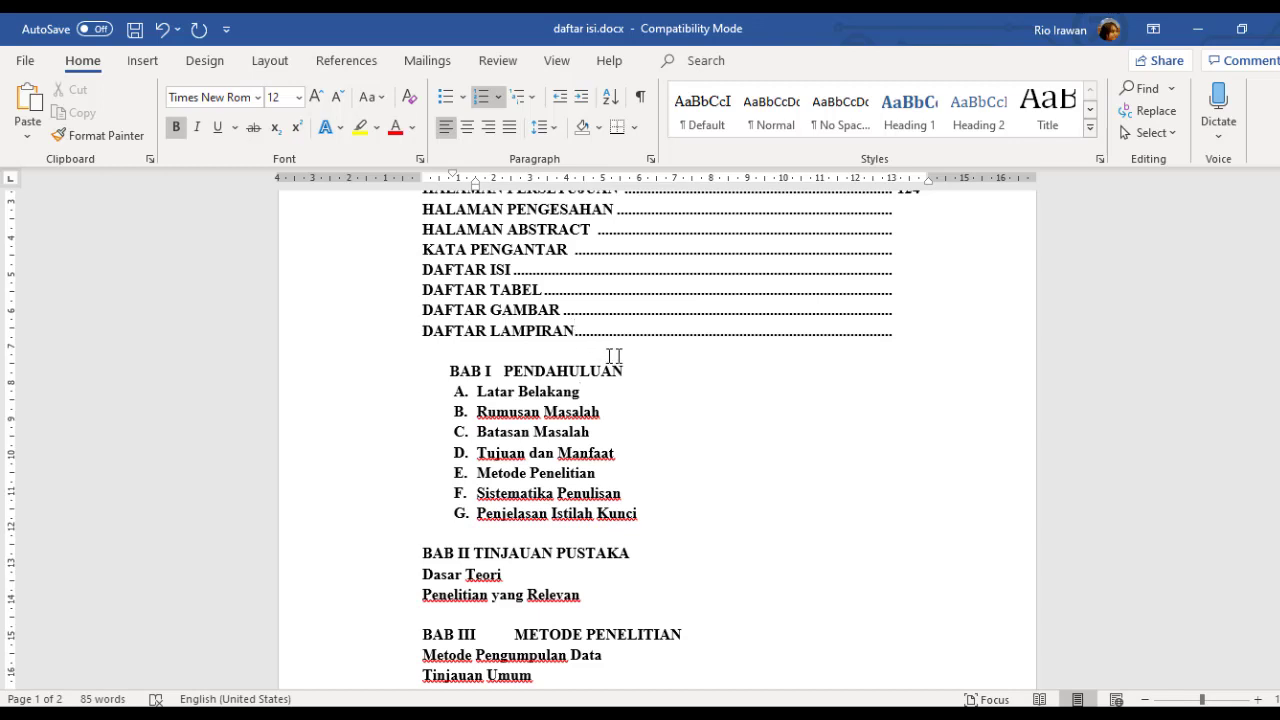
scroll(637, 450, "up", 1)
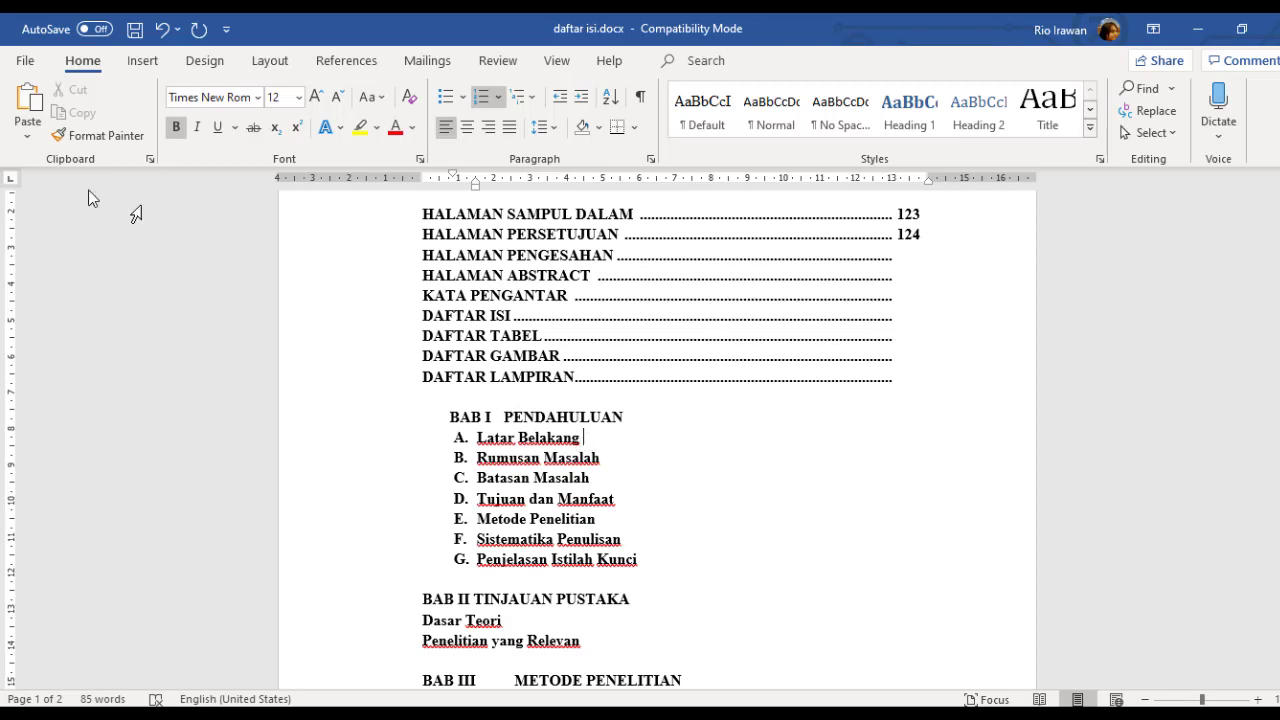
left_click(13, 181)
left_click(13, 181)
left_click(892, 180)
left_click(916, 181)
left_click_drag(923, 188, 920, 188)
key("Tab")
Give the Latar Belakang line's 13 cm right tab stop a dotted leader (style 2) and enter page number 234
double_click(893, 188)
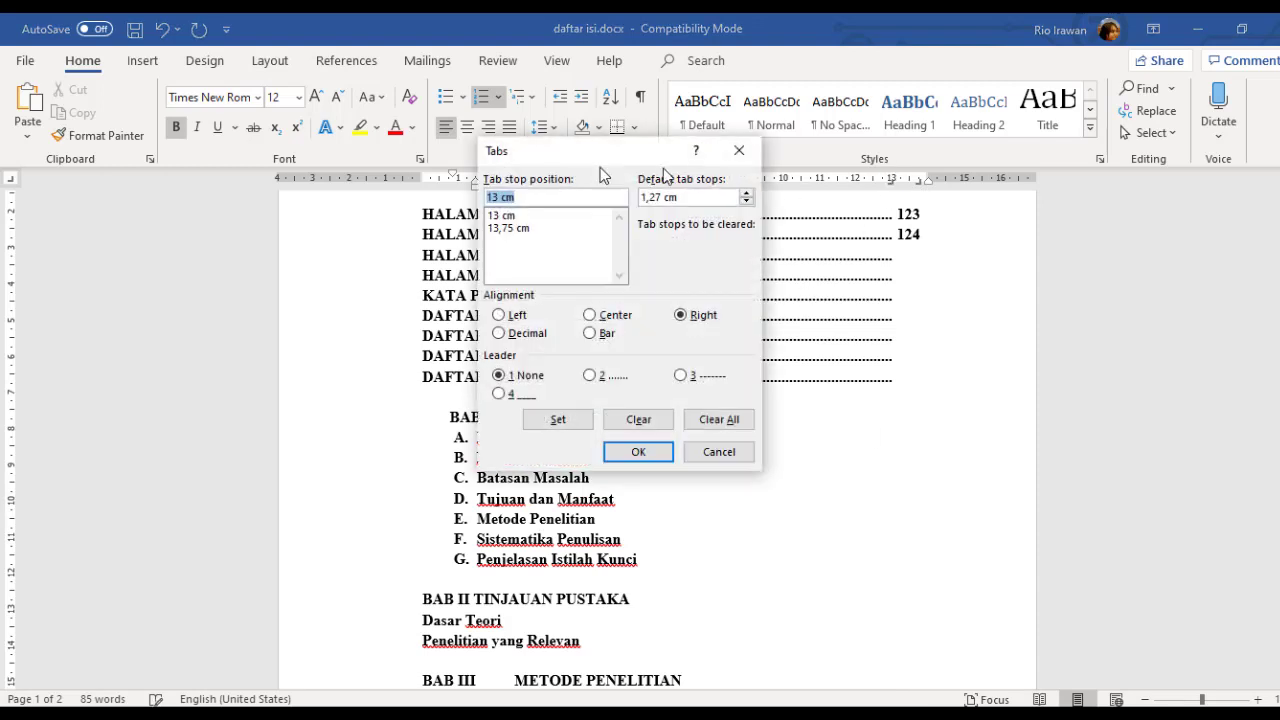
left_click_drag(587, 158, 439, 159)
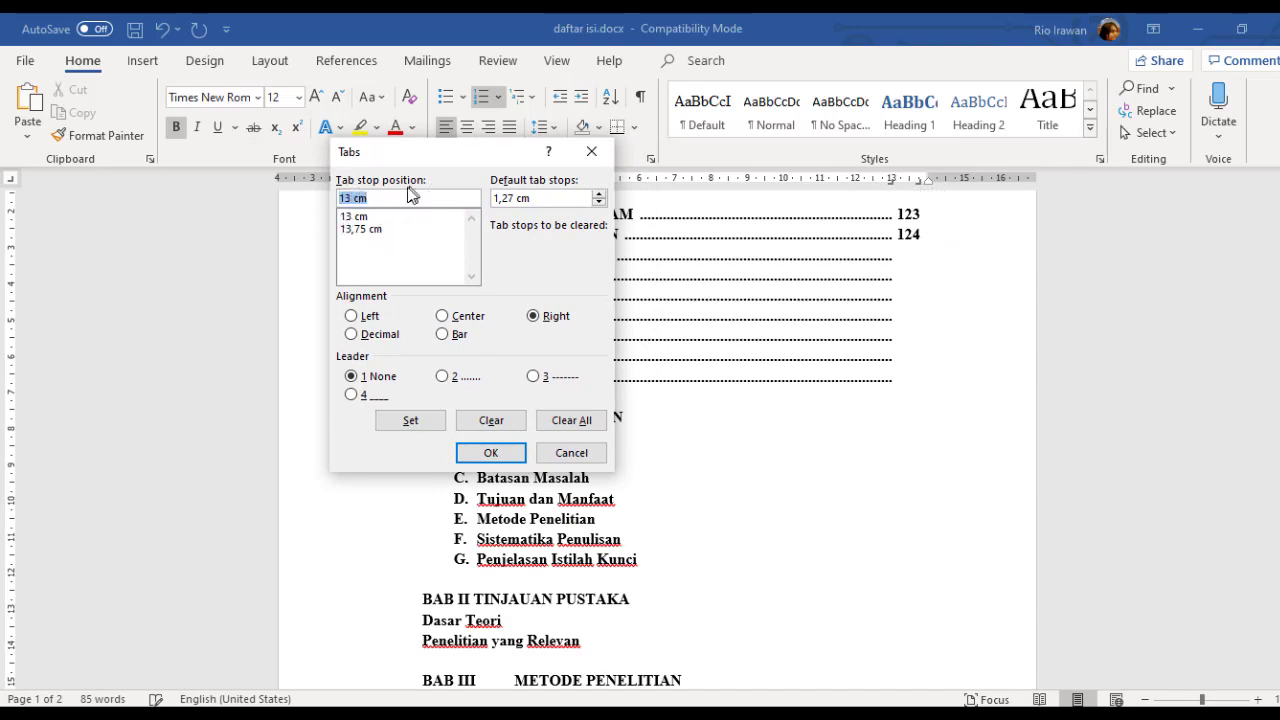
left_click(350, 219)
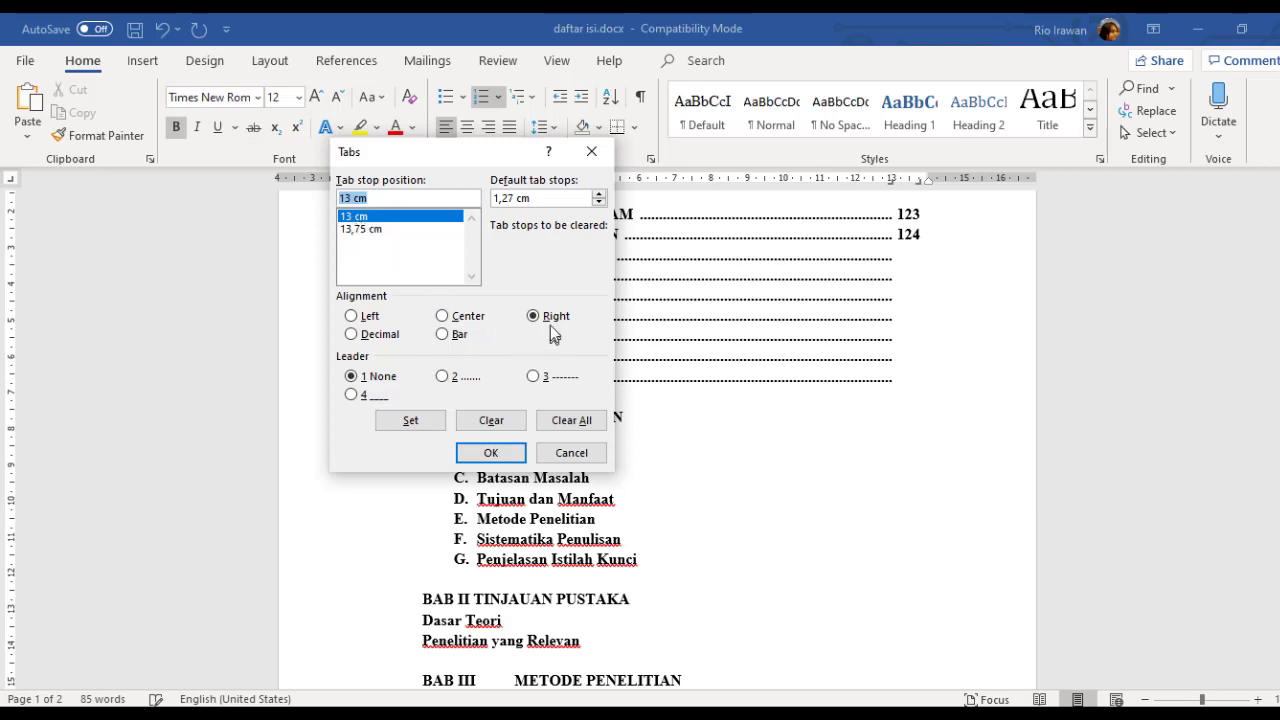
left_click(441, 378)
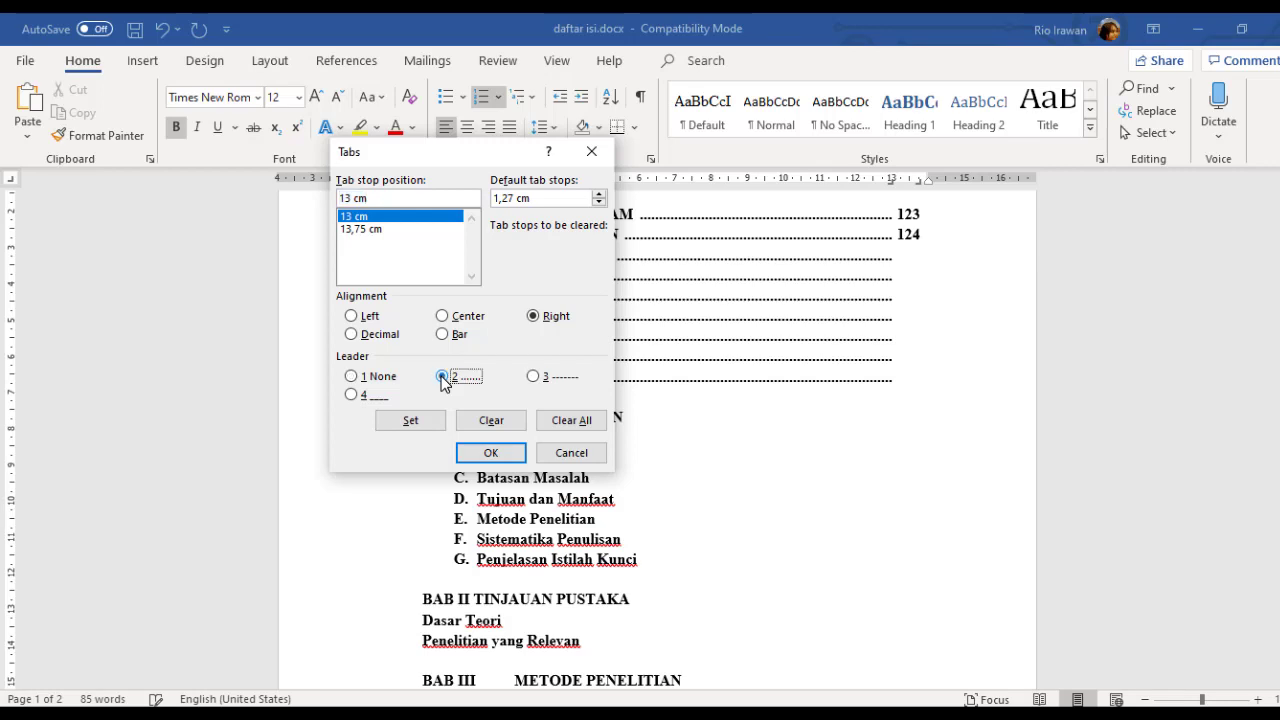
left_click(503, 452)
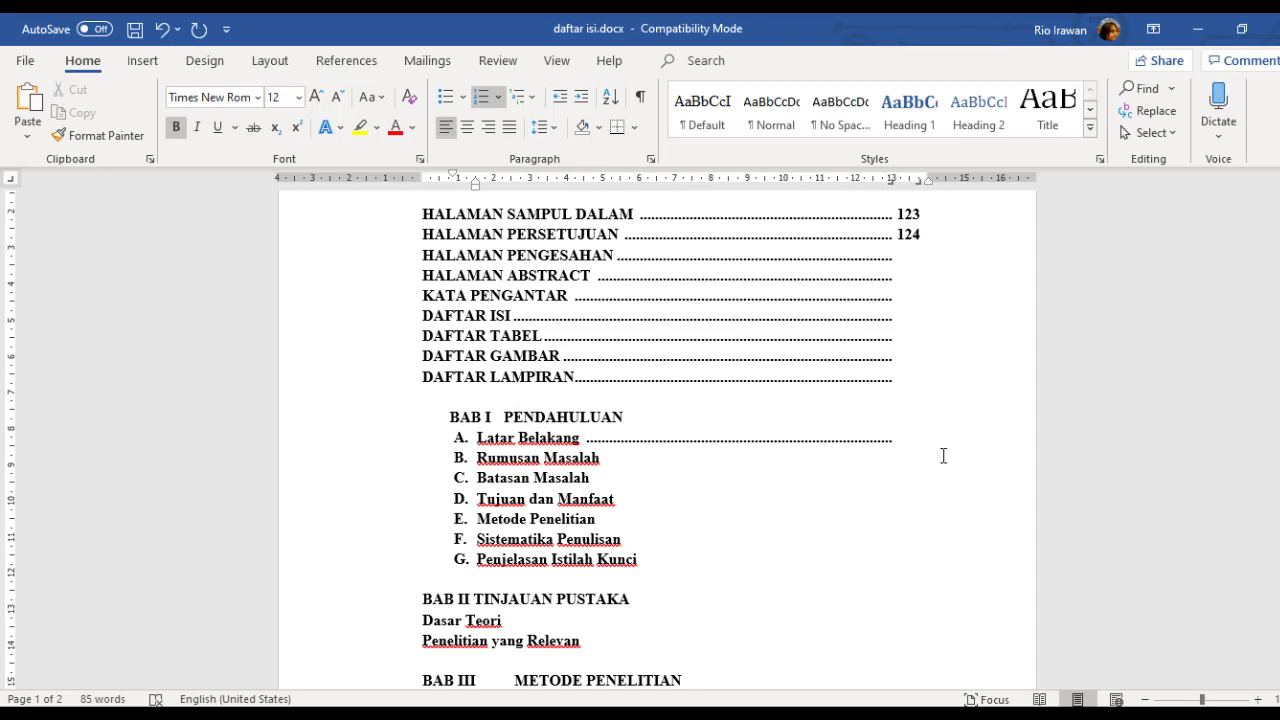
type("234")
Copy the Latar Belakang tab formatting to subheadings B to G with Format Painter, and check the page number positions
left_click(112, 137)
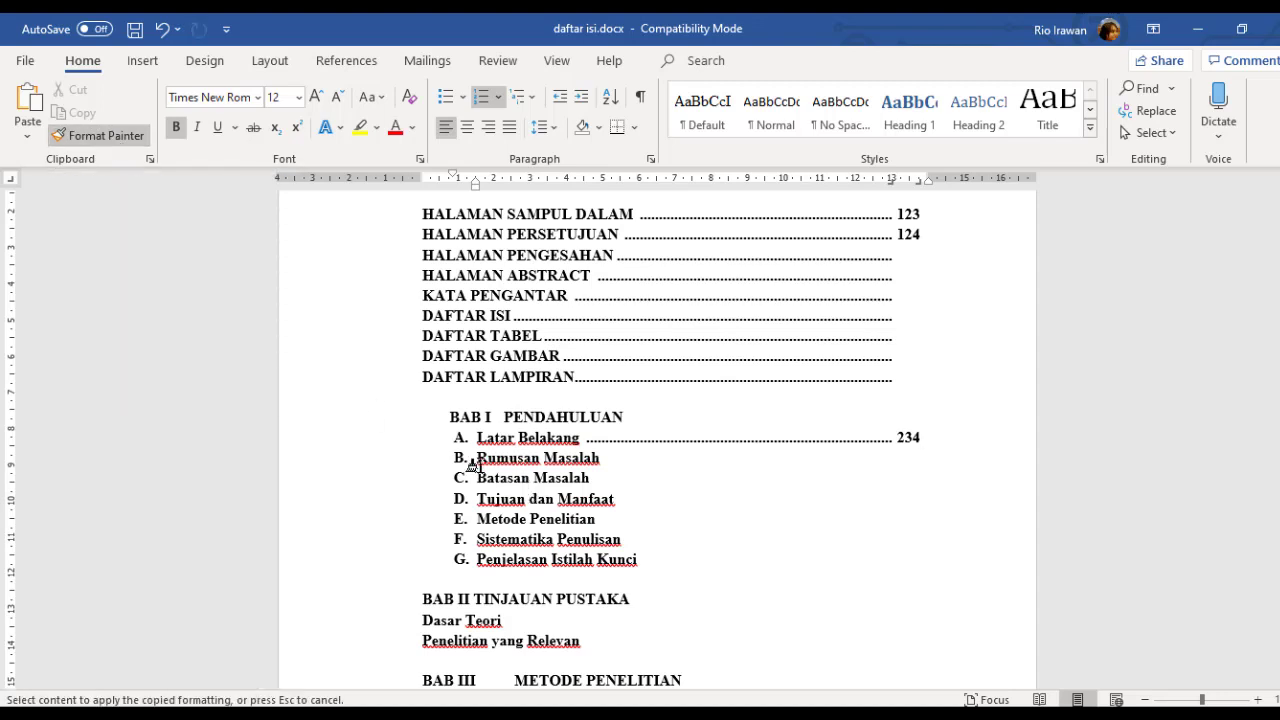
left_click_drag(477, 459, 651, 563)
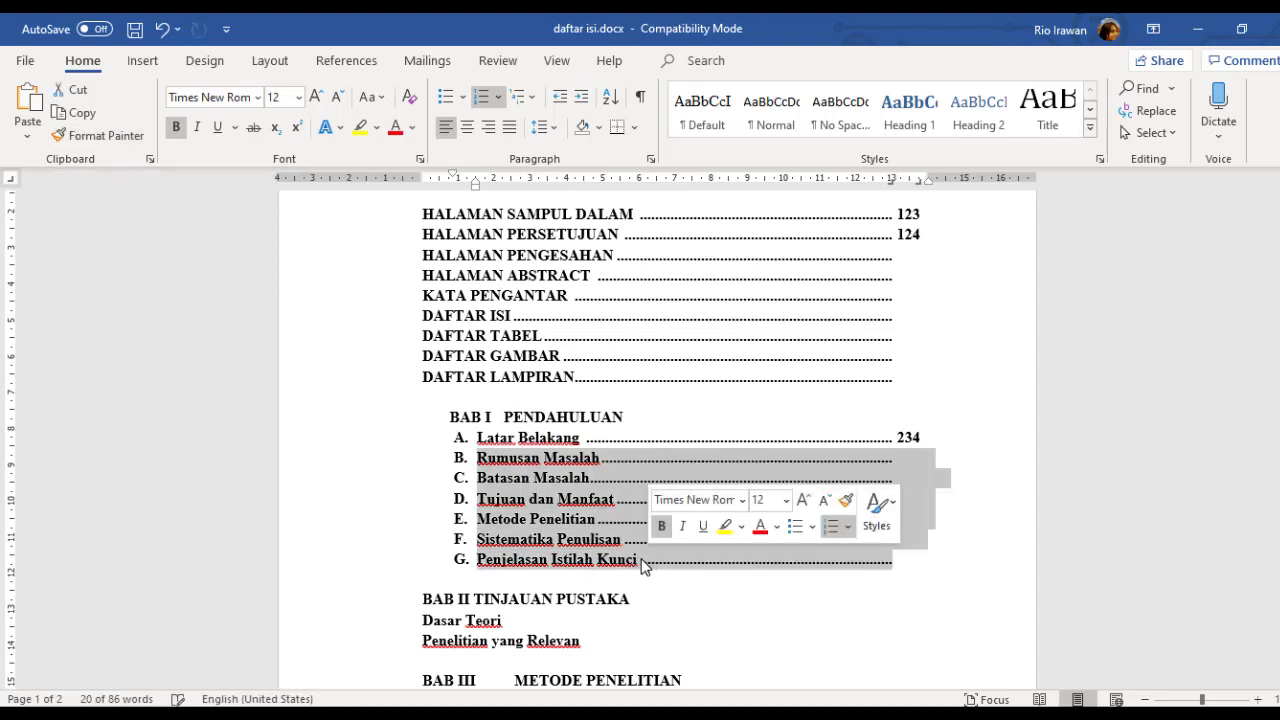
left_click(908, 575)
scroll(891, 563, "down", 3)
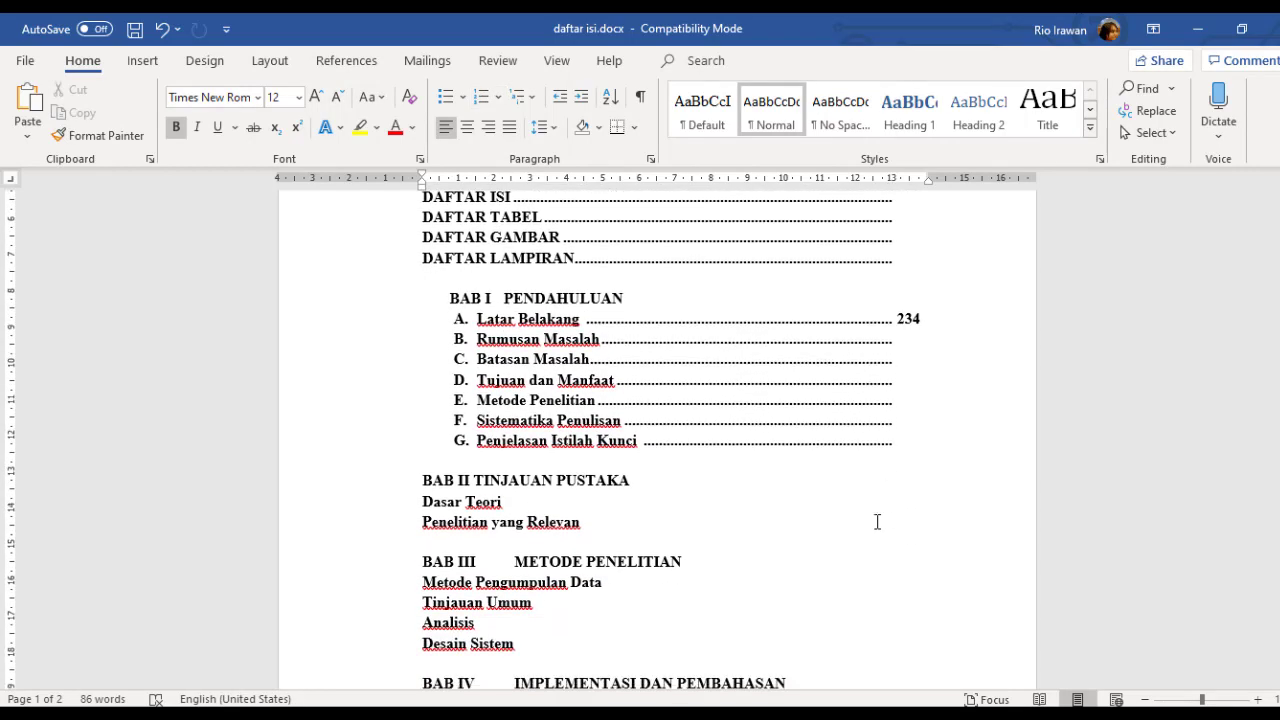
scroll(719, 367, "down", 2)
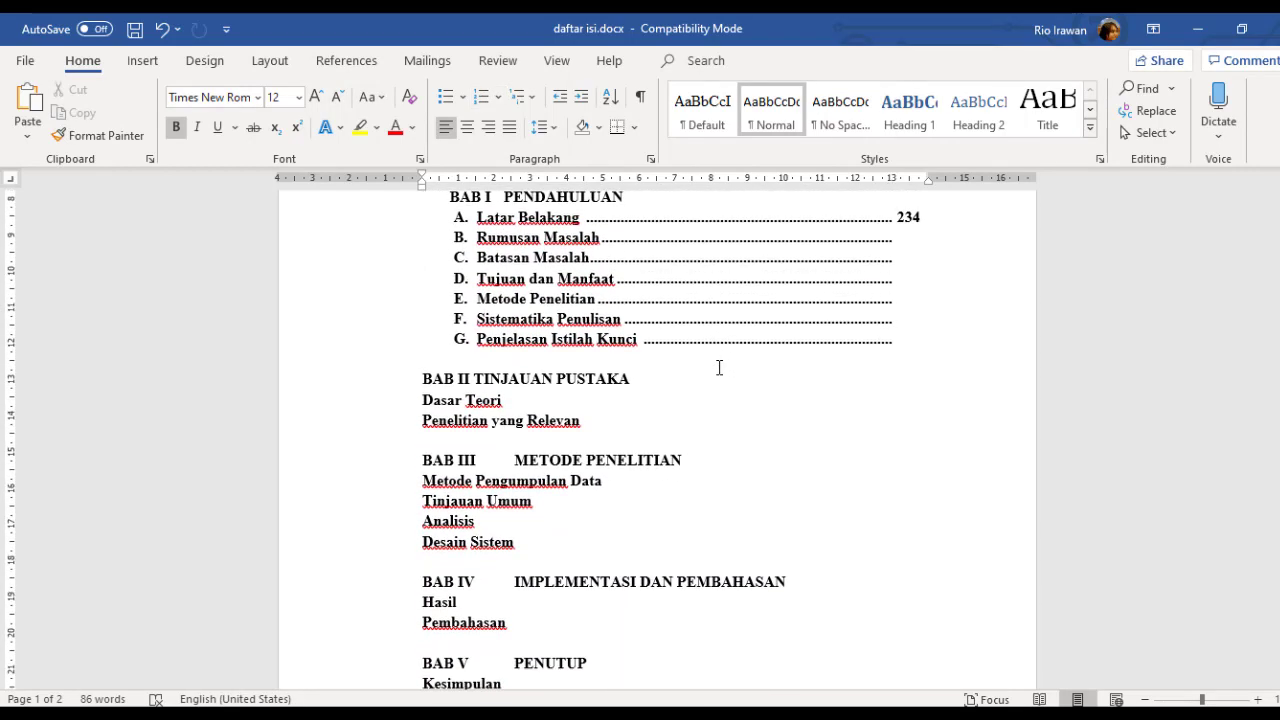
left_click(900, 226)
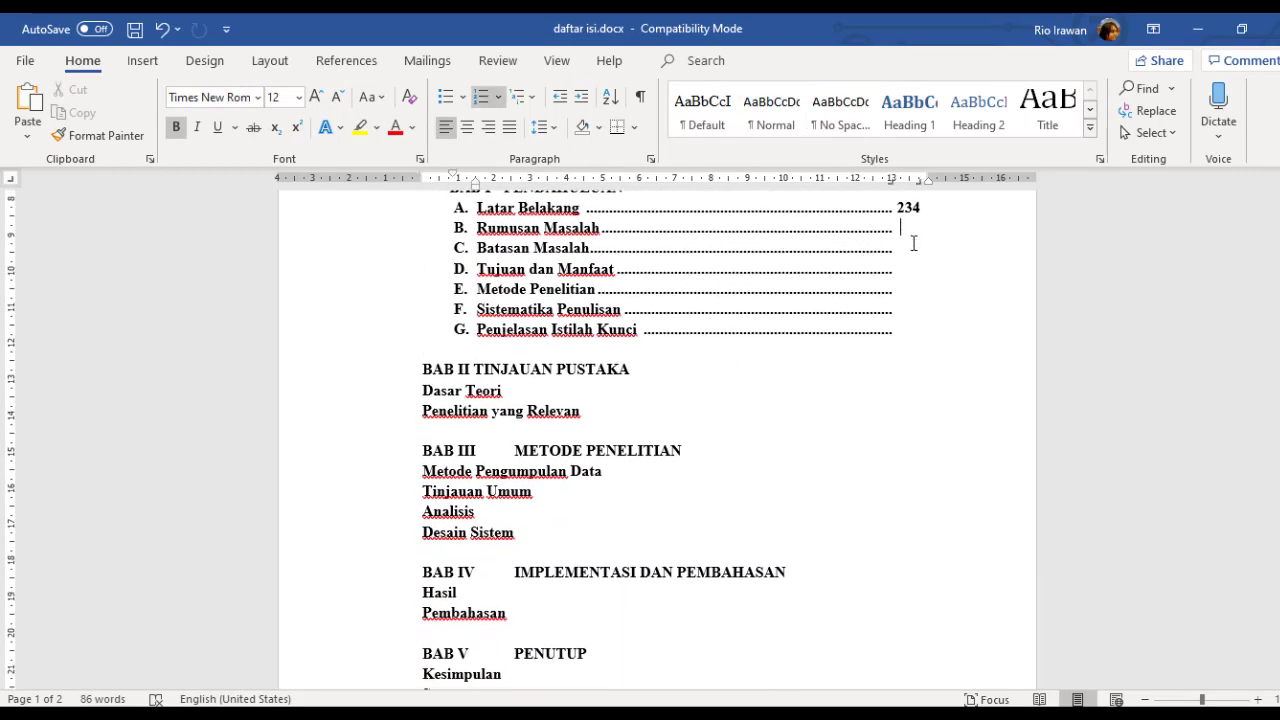
left_click(913, 329)
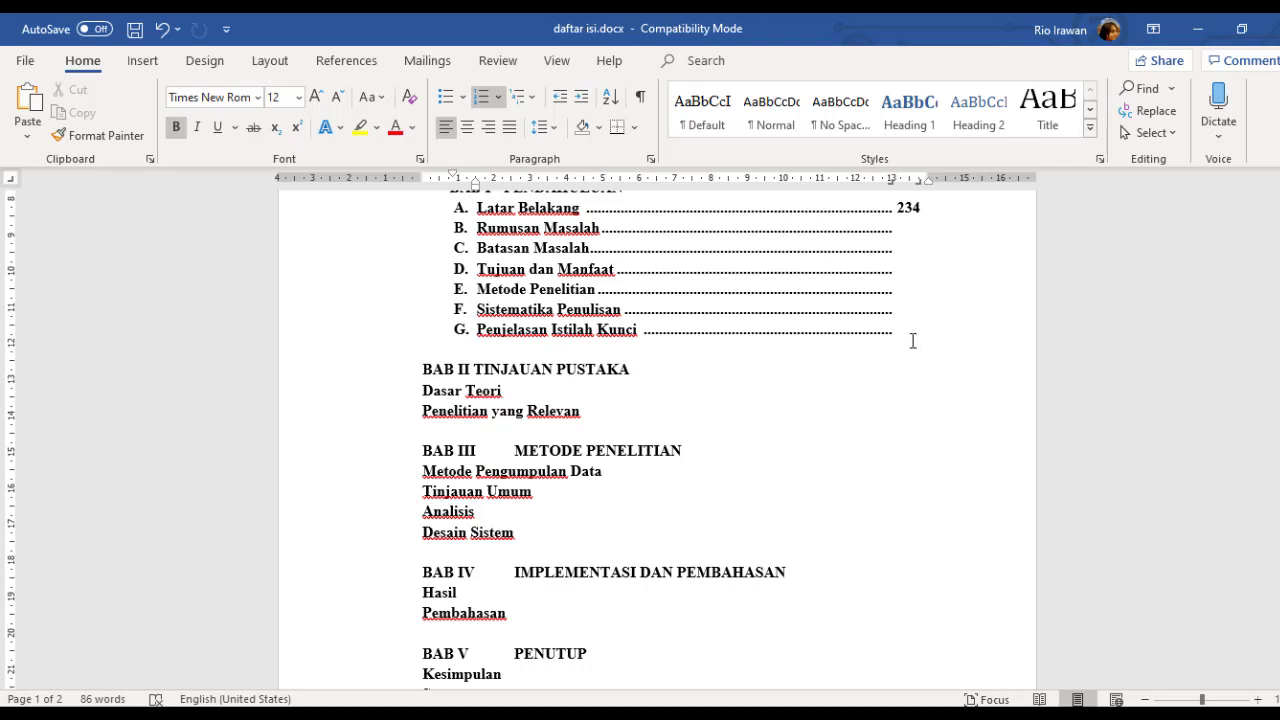
scroll(520, 352, "up", 2)
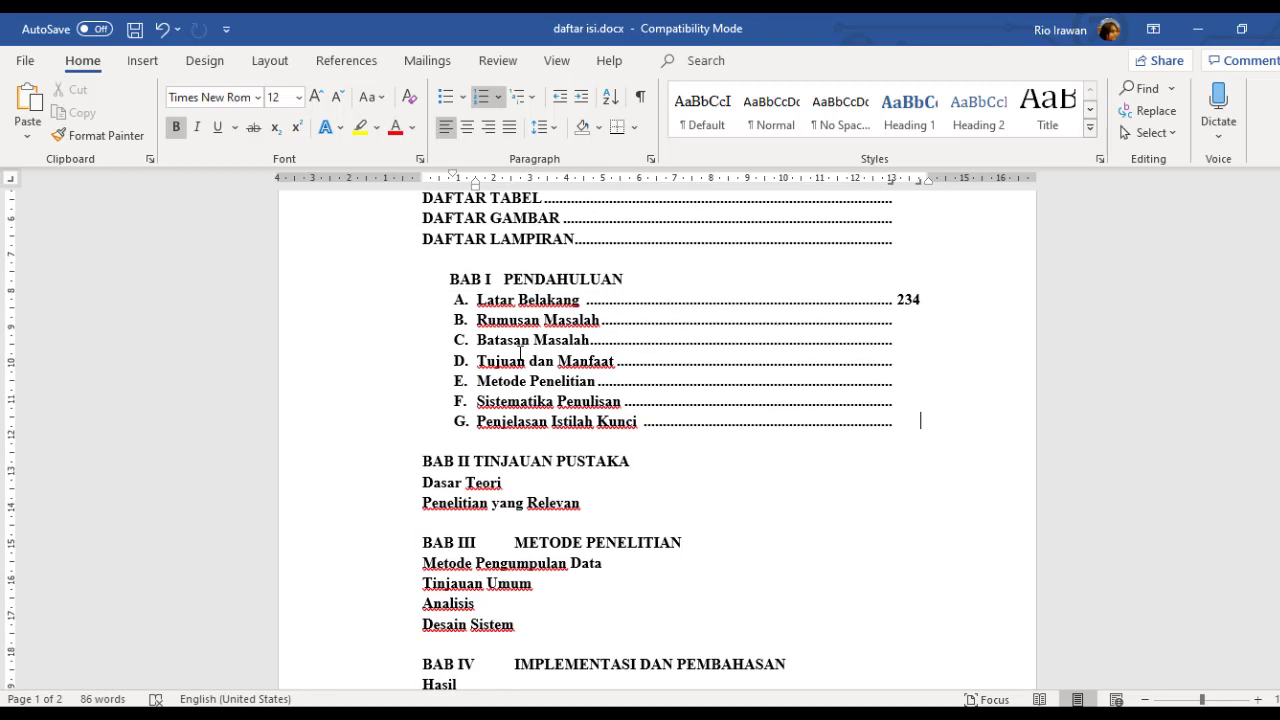
Copy the BAB I heading's tab formatting to BAB II and insert tabs before BAB II and TINJAUAN PUSTAKA
left_click(455, 280)
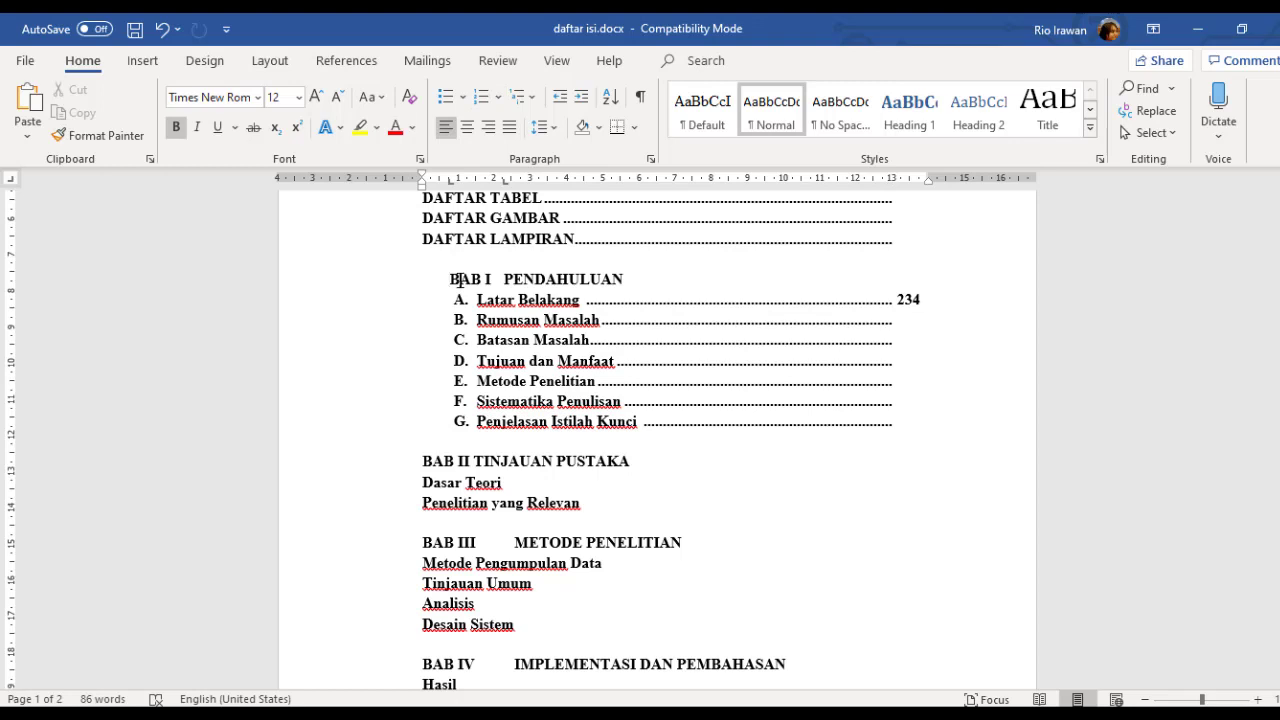
left_click(117, 135)
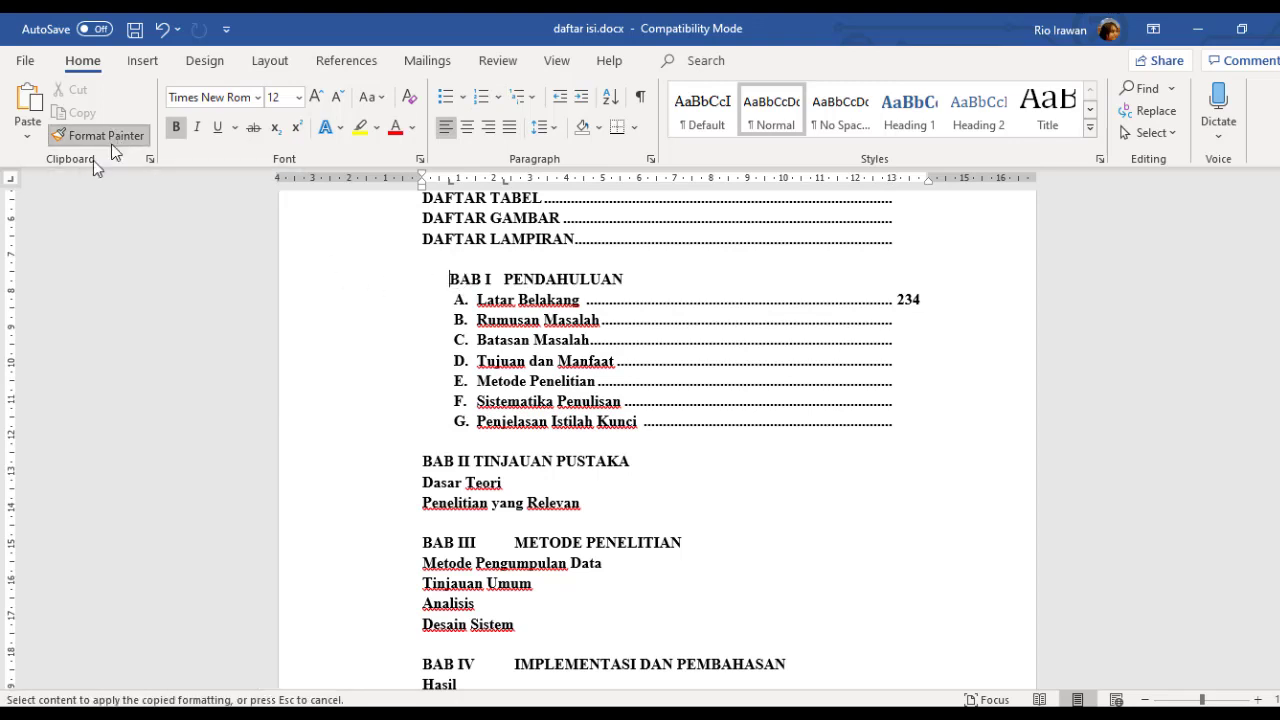
left_click(424, 466)
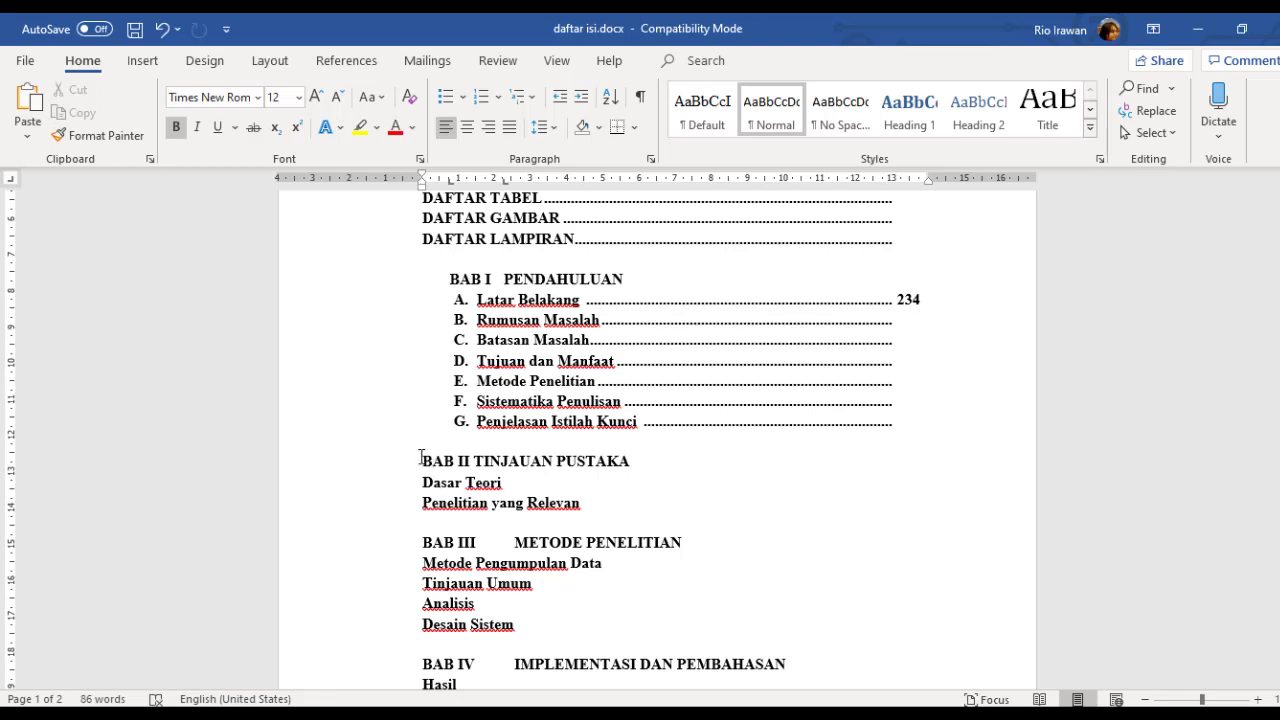
key("ctrl+z")
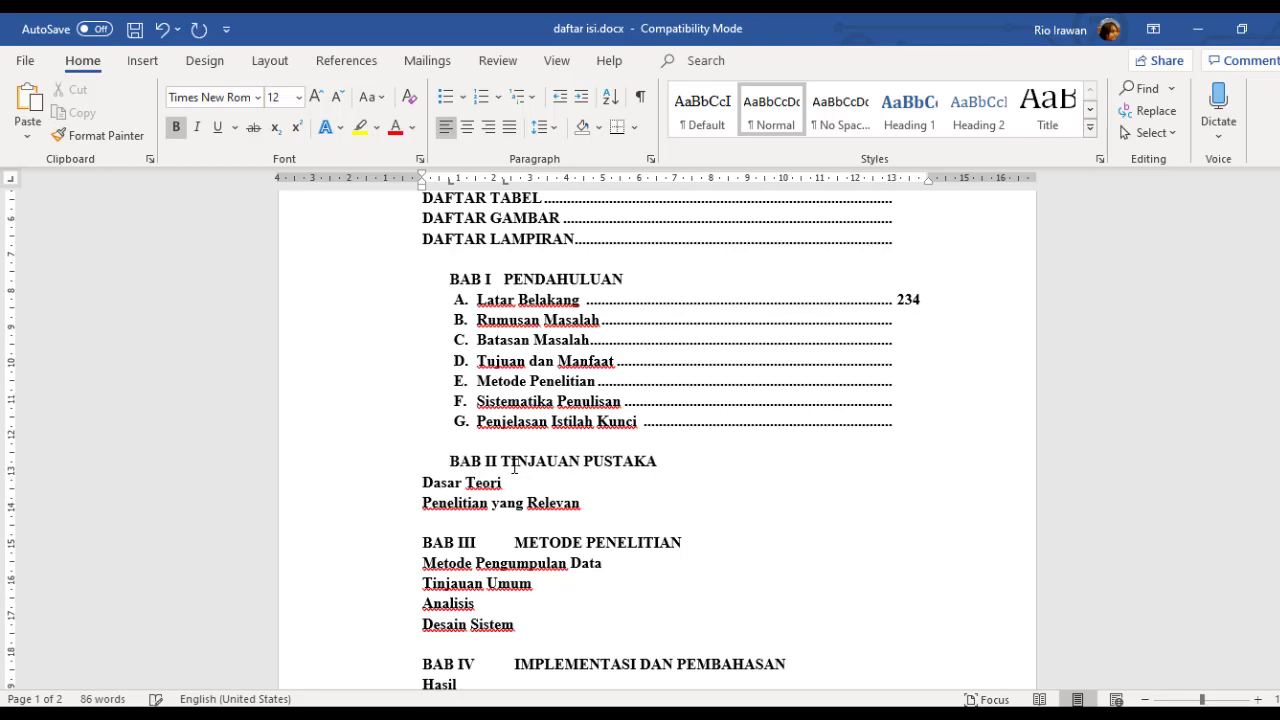
scroll(557, 481, "down", 3)
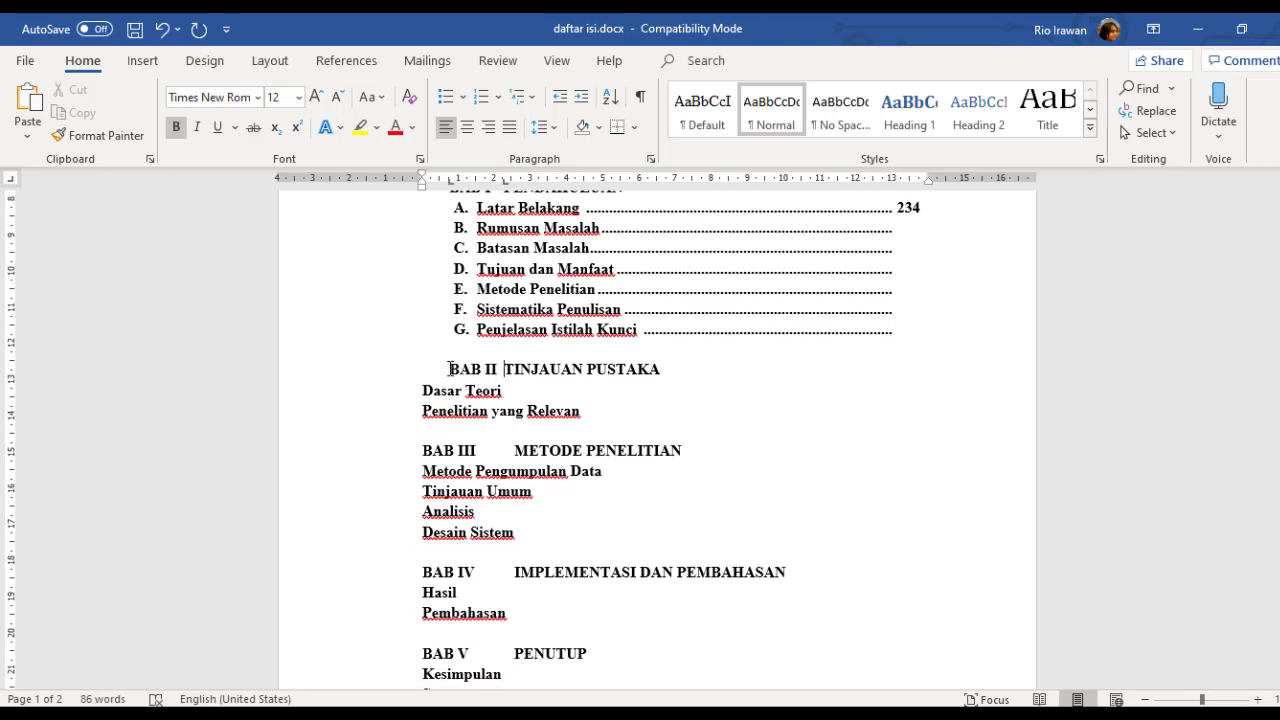
Copy the BAB II heading's tab formatting to the BAB III, BAB IV and BAB V headings with Format Painter
left_click(95, 135)
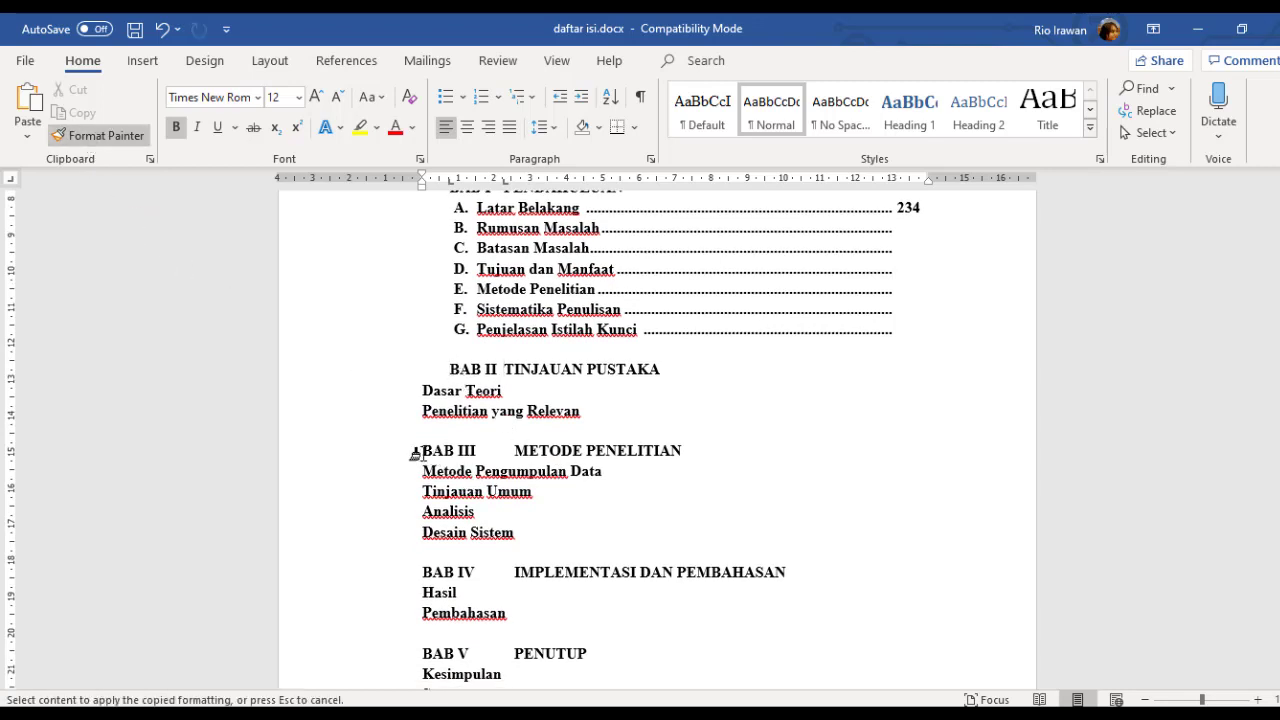
left_click(415, 455)
scroll(289, 354, "down", 3)
left_click(122, 144)
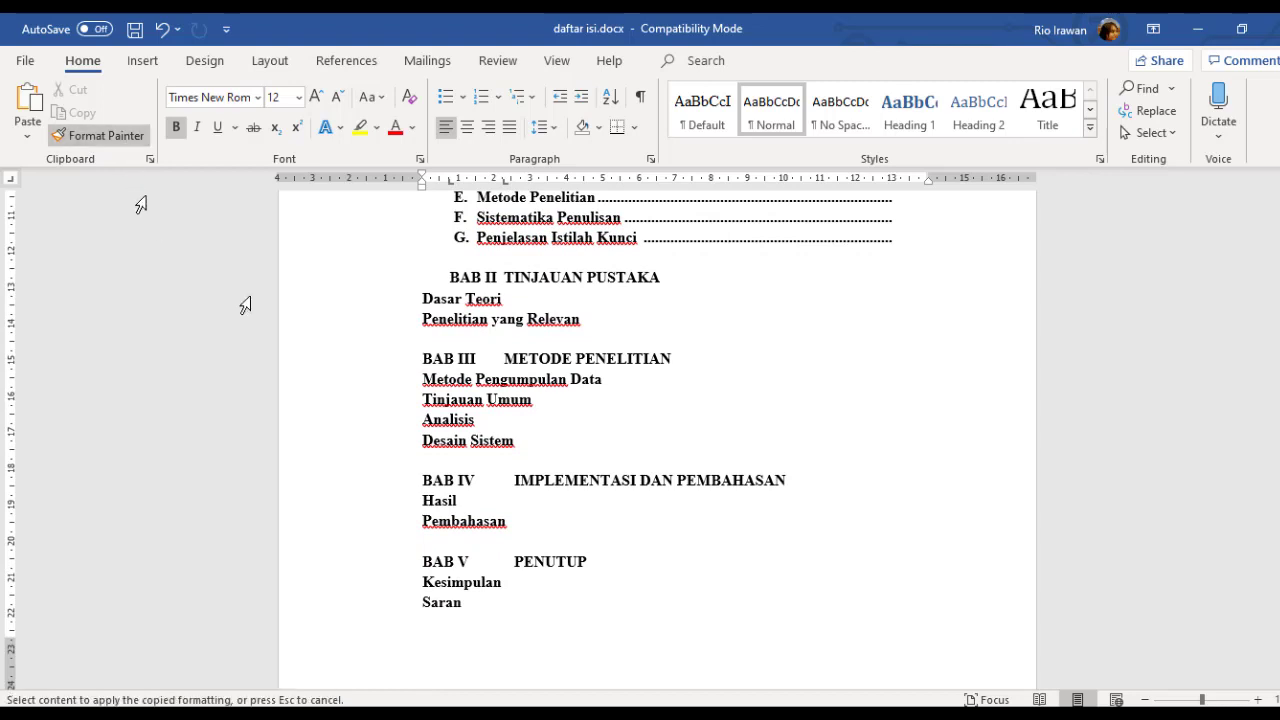
left_click(425, 484)
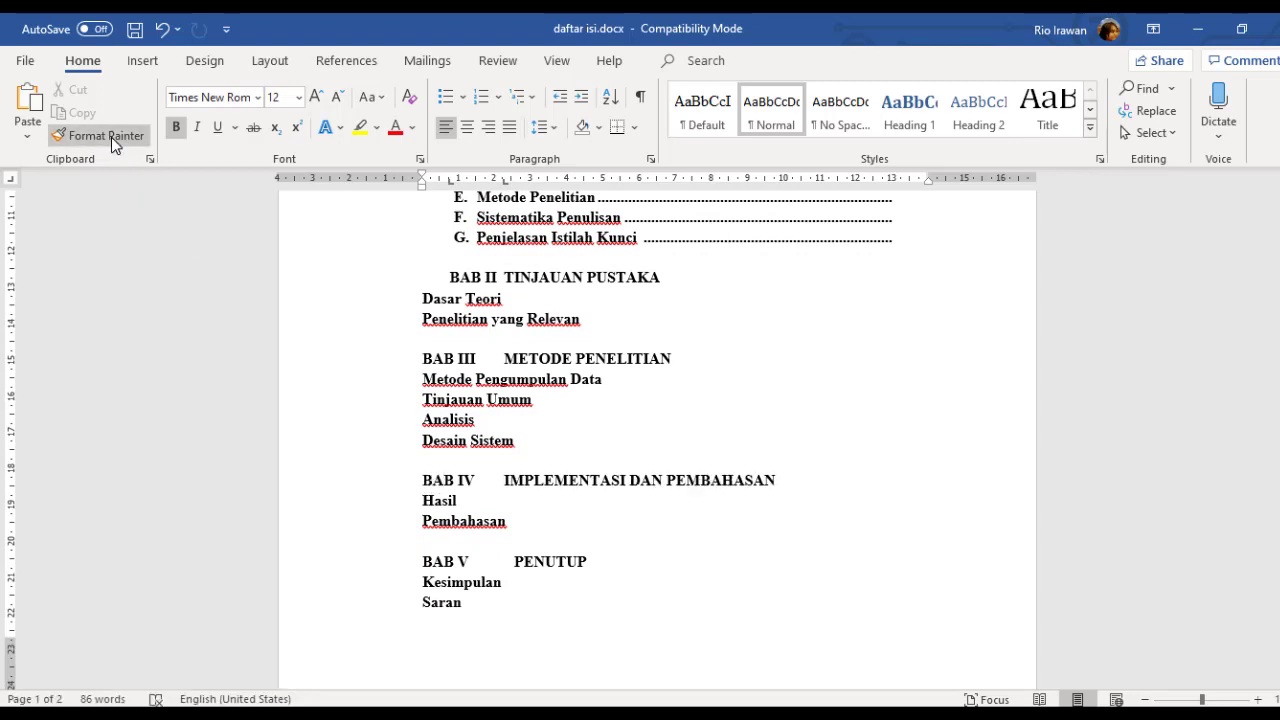
left_click(111, 137)
left_click(445, 563)
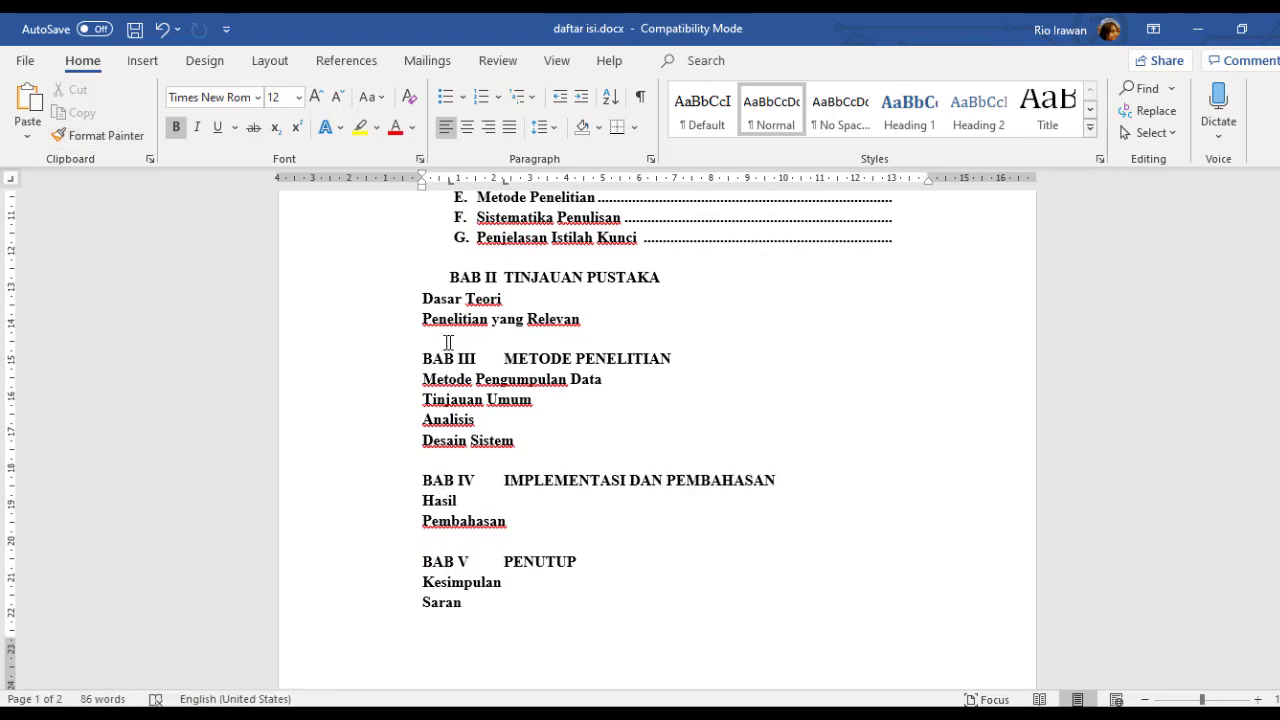
Insert a tab before BAB III and move the tab stop for METODE PENELITIAN to about 2.75 cm
key("ctrl+z")
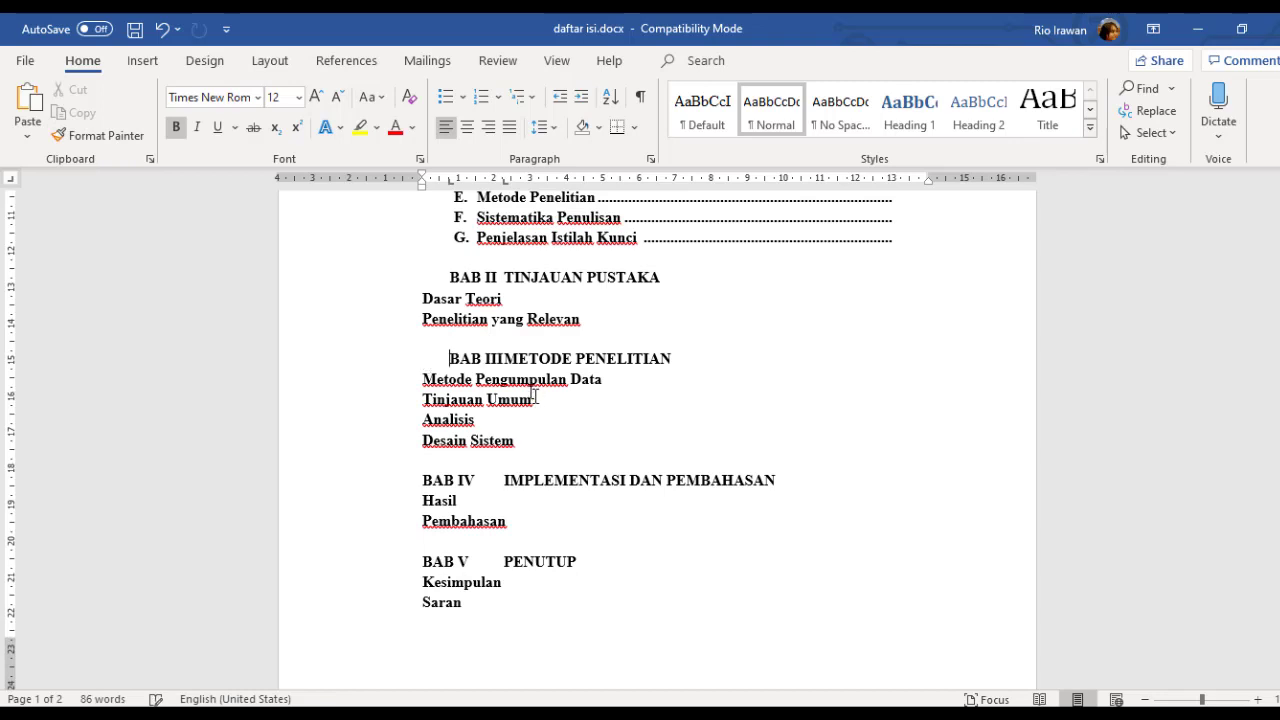
key("Tab")
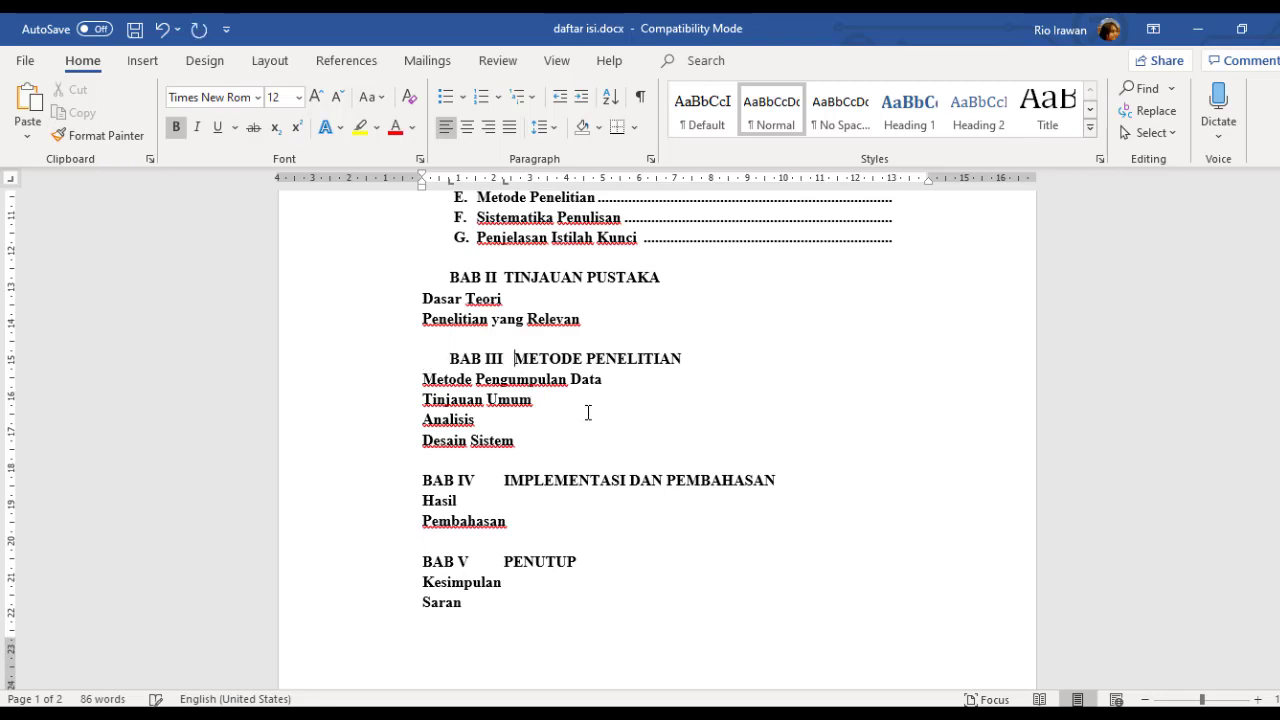
left_click_drag(504, 182, 504, 184)
scroll(508, 349, "up", 4)
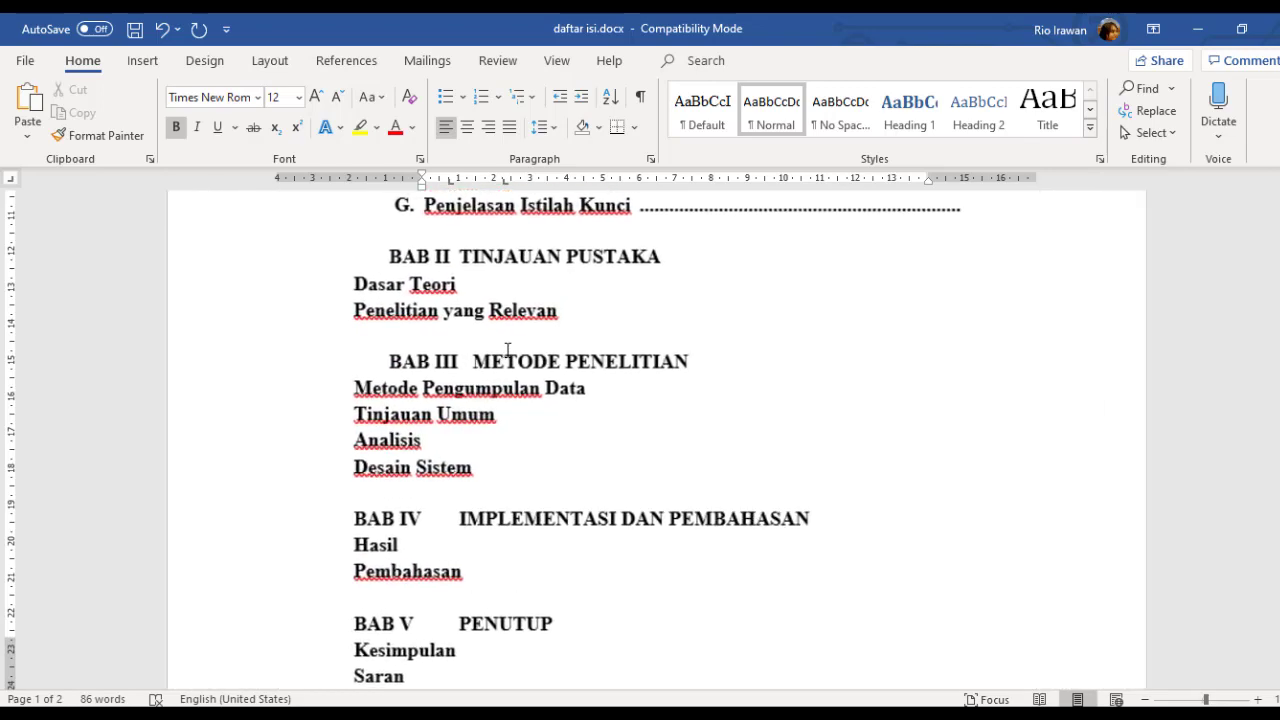
scroll(508, 349, "up", 1)
left_click(348, 363)
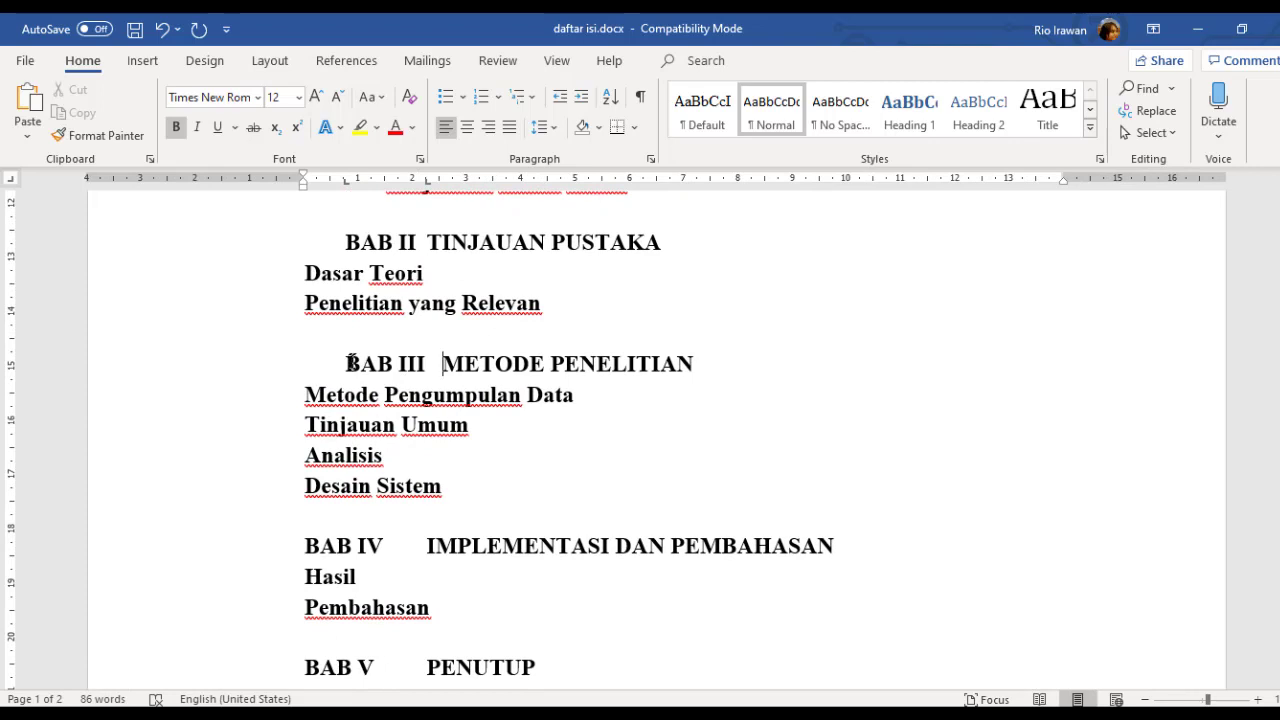
left_click_drag(346, 184, 346, 184)
left_click(451, 363)
left_click_drag(427, 184, 427, 184)
left_click_drag(426, 184, 452, 190)
key("BackSpace")
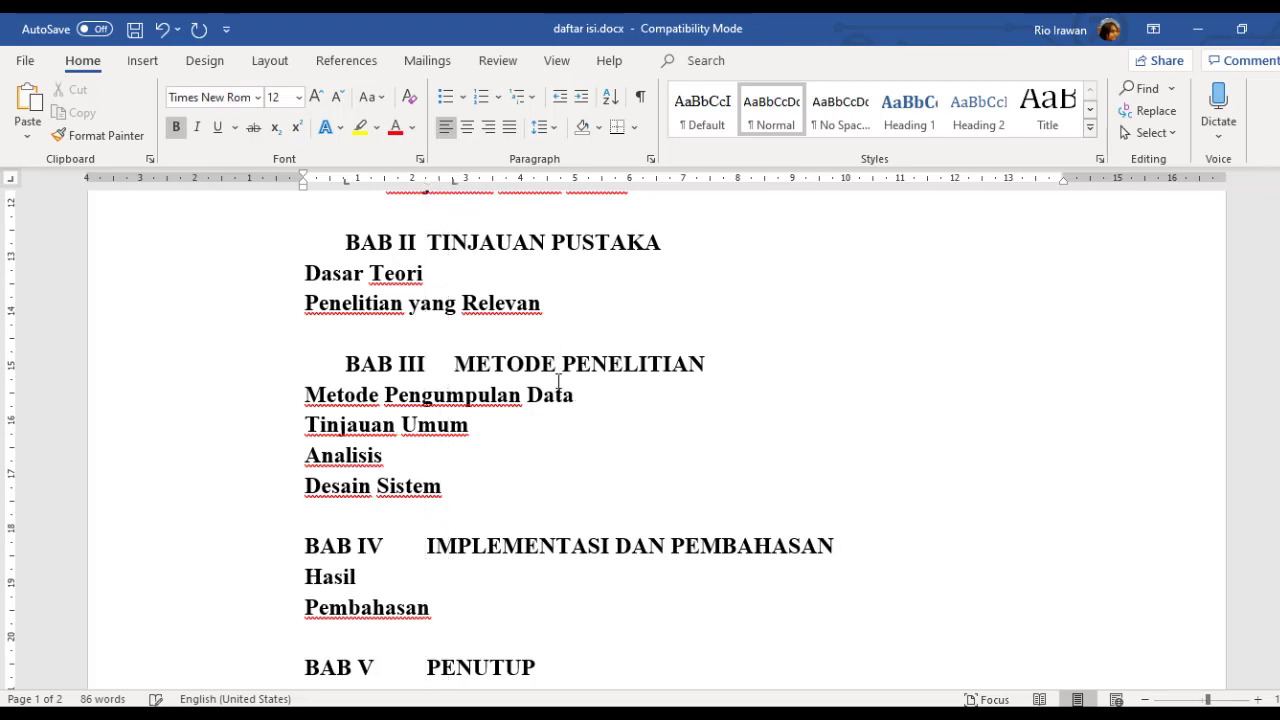
Copy the BAB III heading's adjusted tab stops to the BAB II and BAB I headings with Format Painter
scroll(485, 430, "up", 2)
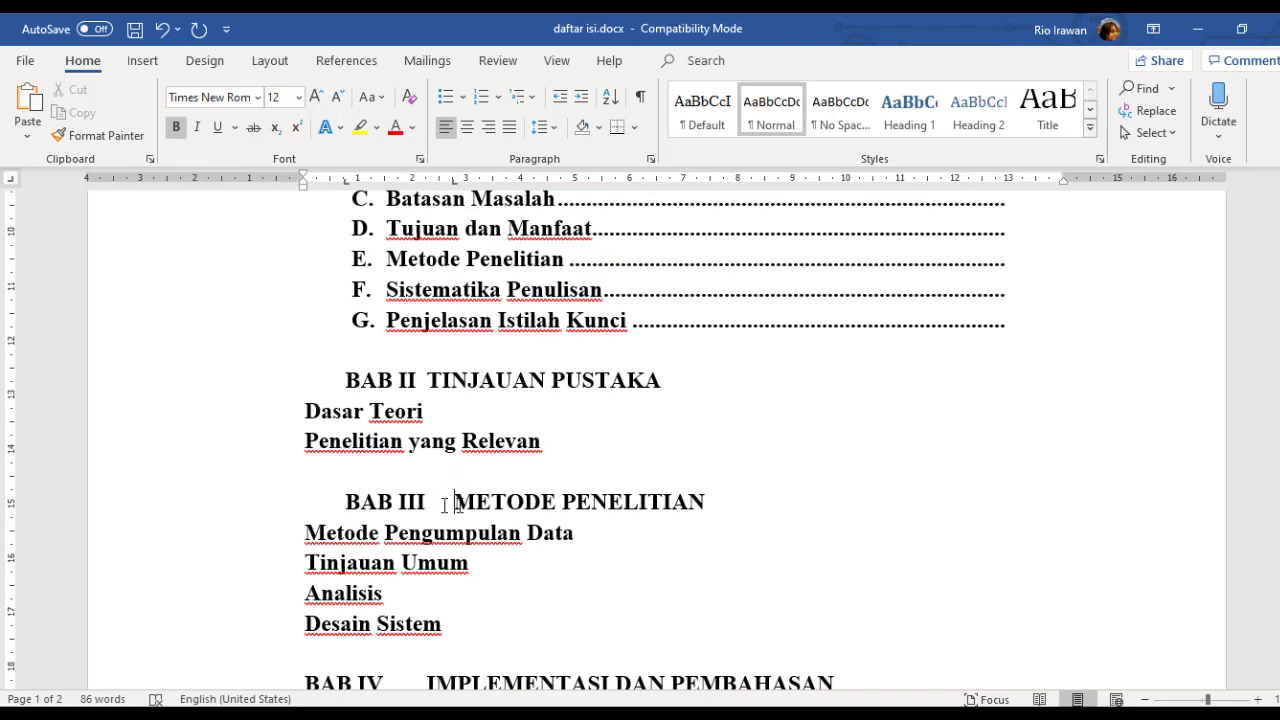
left_click(92, 135)
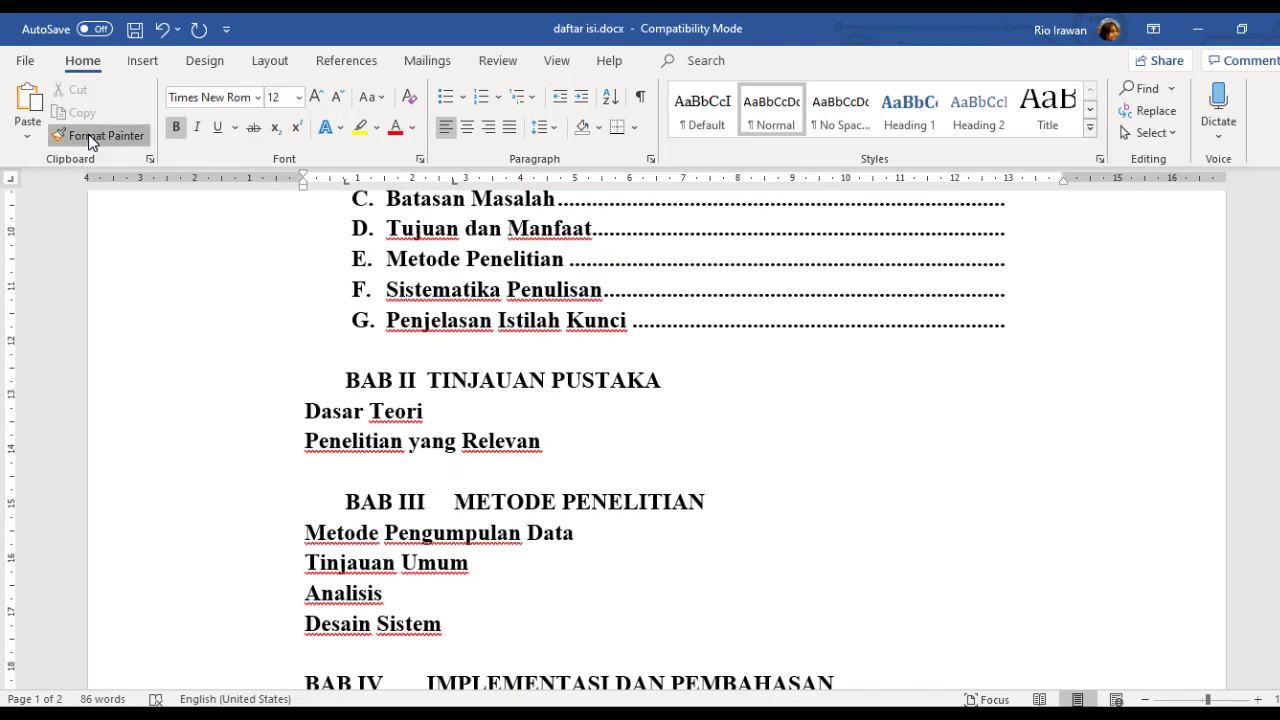
left_click(425, 383)
scroll(425, 390, "up", 4)
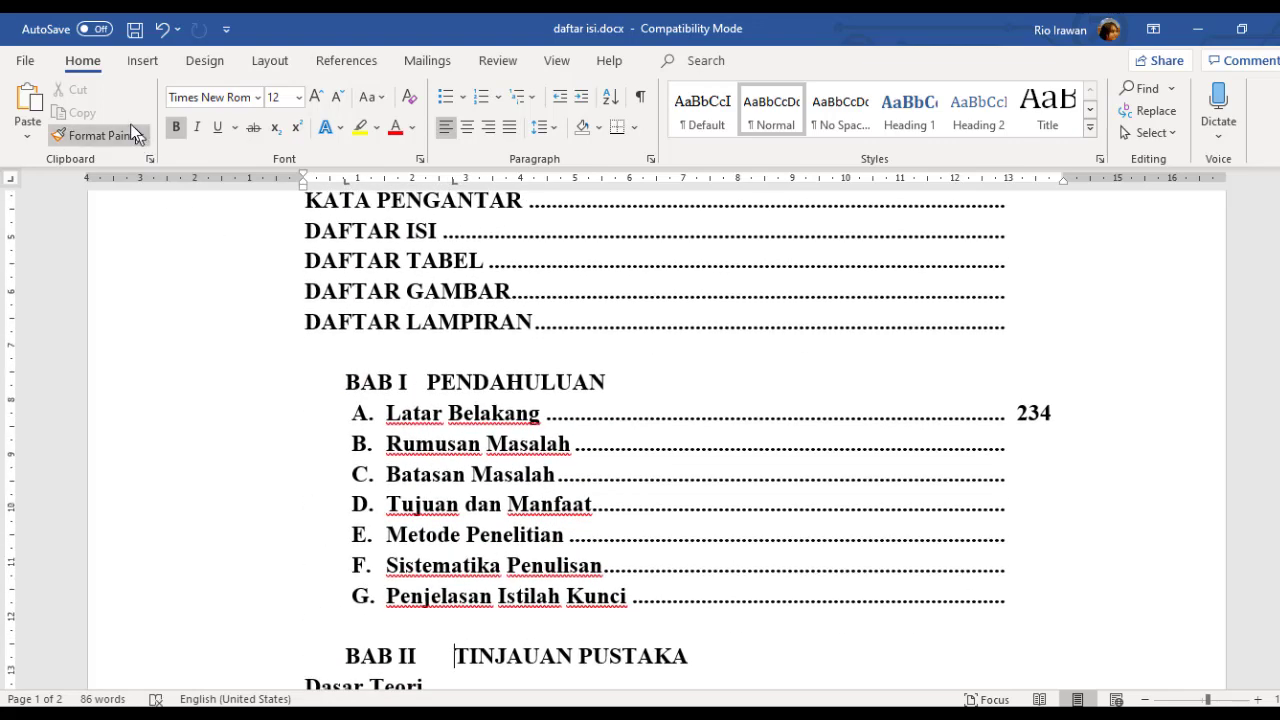
left_click(125, 140)
left_click(452, 382)
scroll(330, 330, "down", 5)
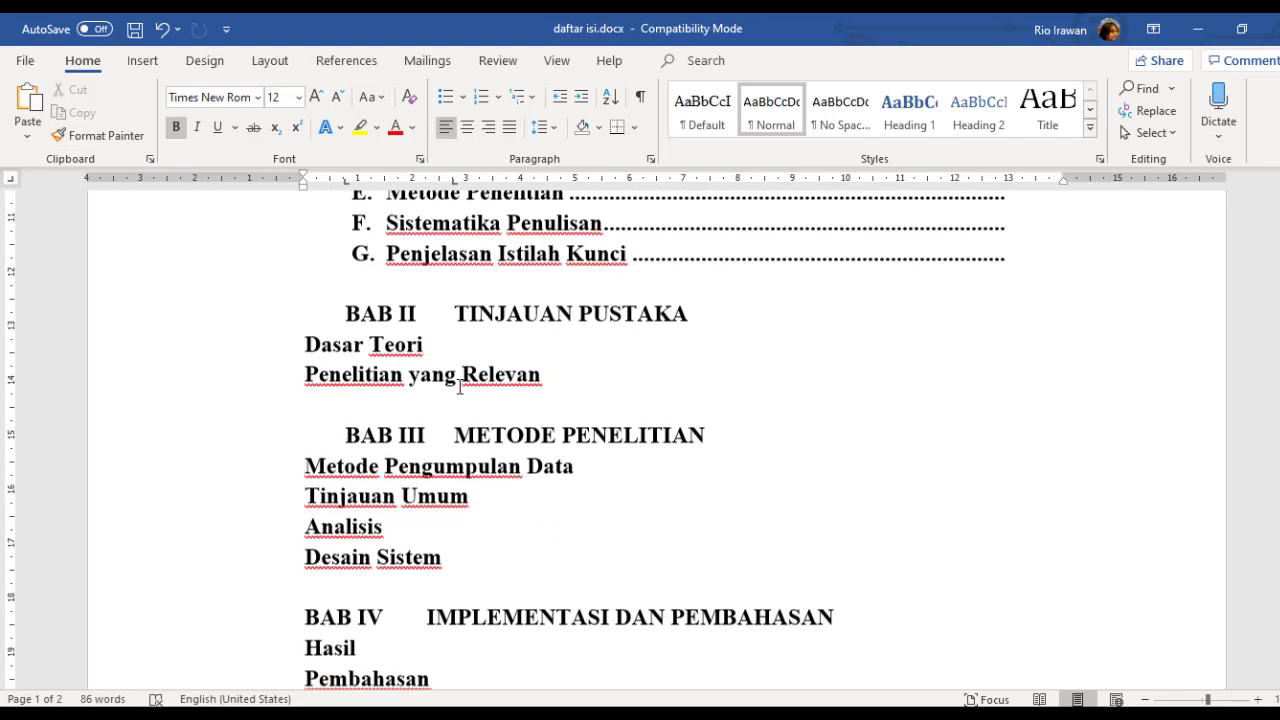
Copy the same heading tab stops to BAB IV and BAB V, and insert a tab before BAB IV
left_click(60, 136)
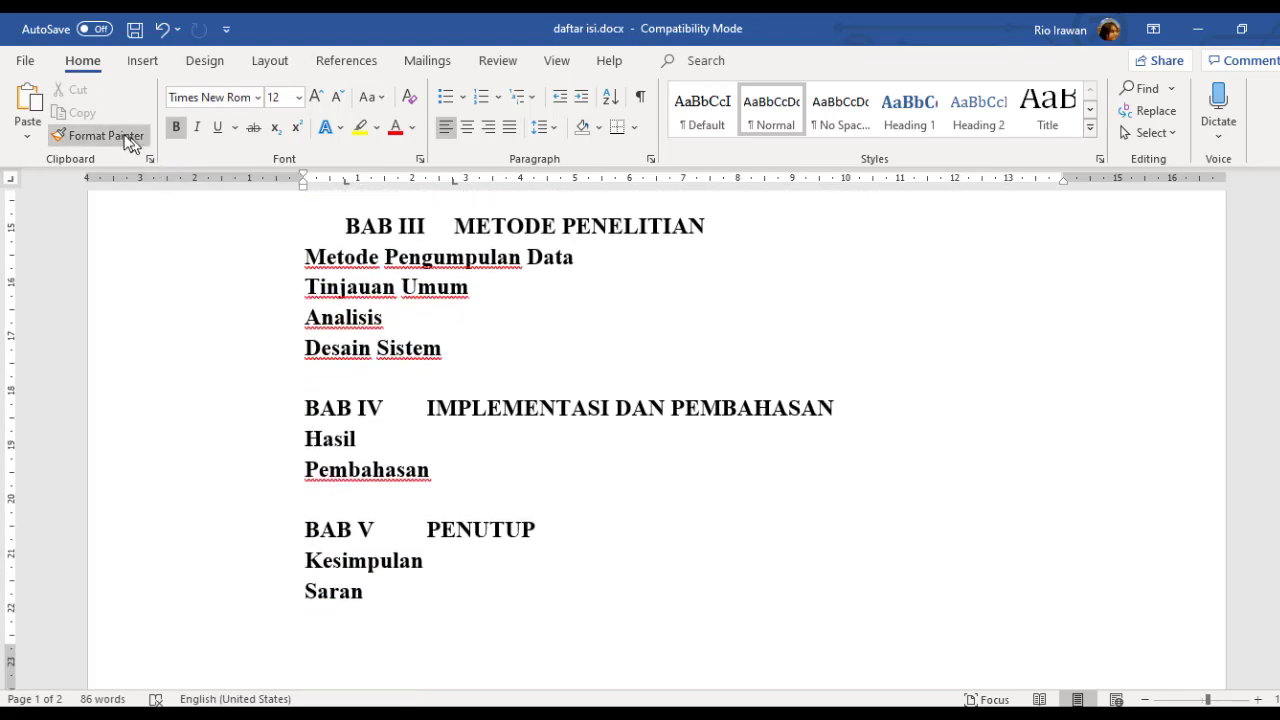
left_click(445, 408)
left_click(90, 136)
left_click(449, 529)
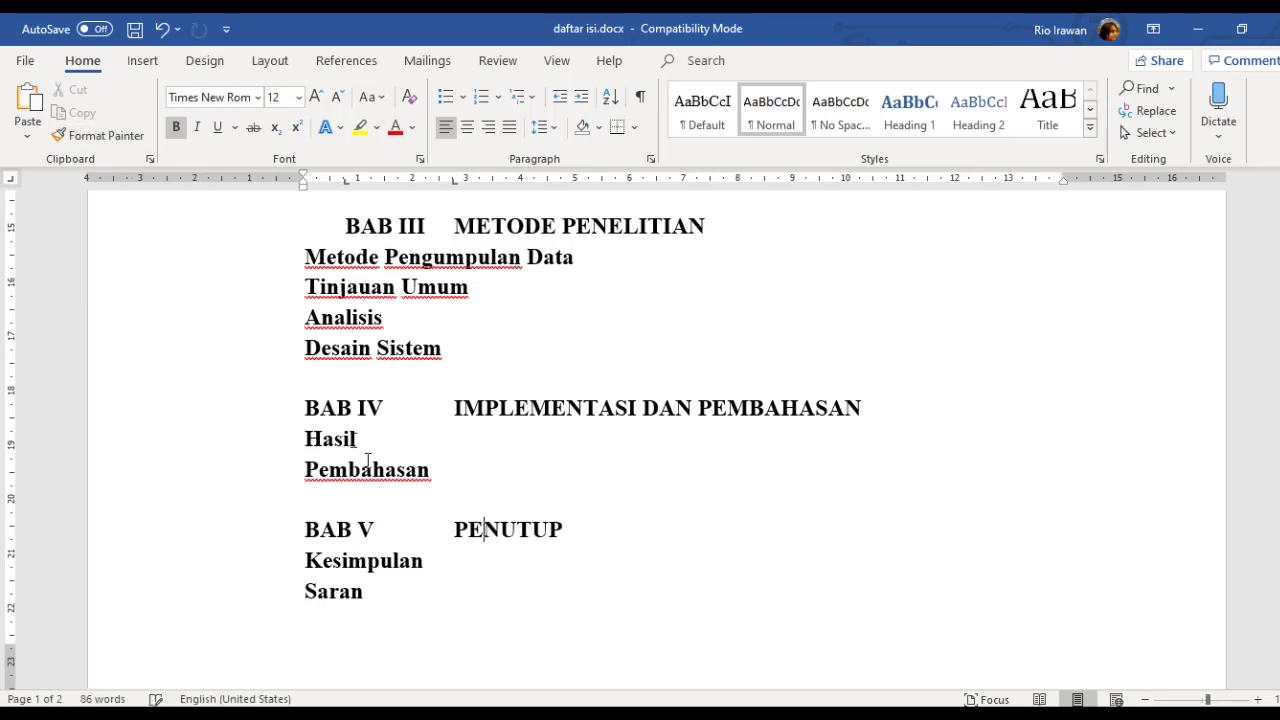
key("Tab")
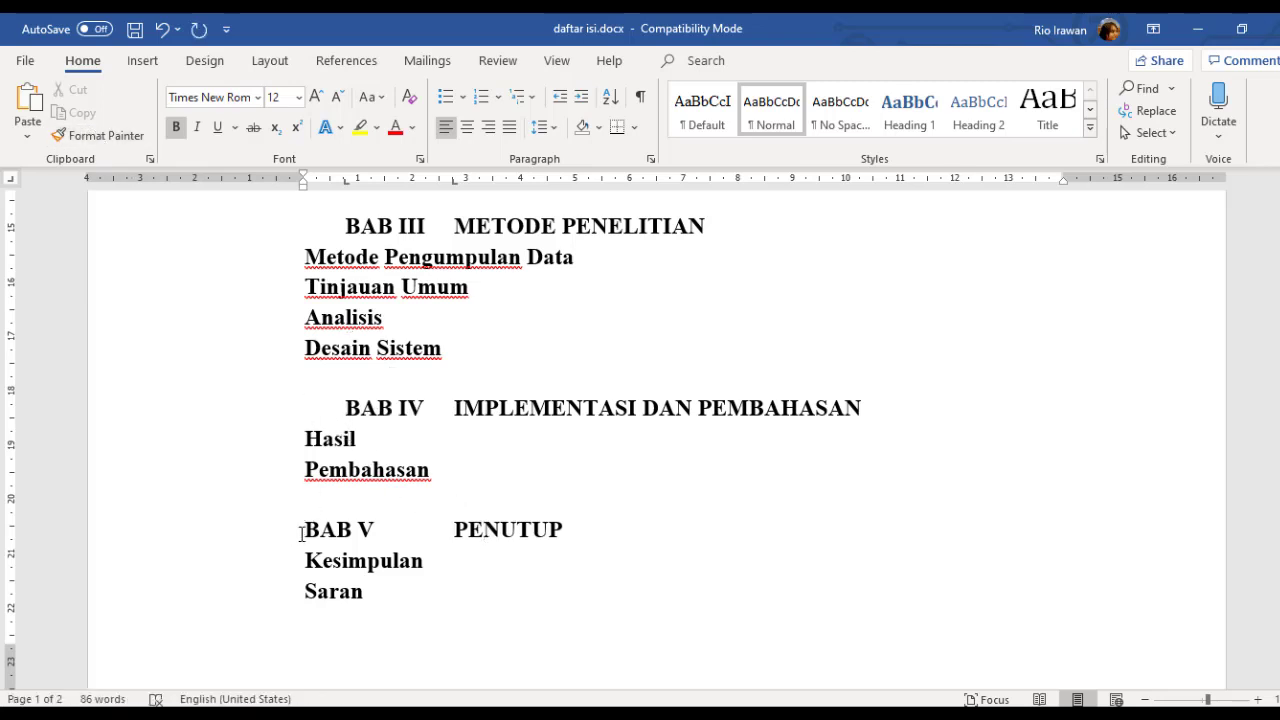
Insert a tab before BAB V so the heading lines up with the other chapter headings
key("Tab")
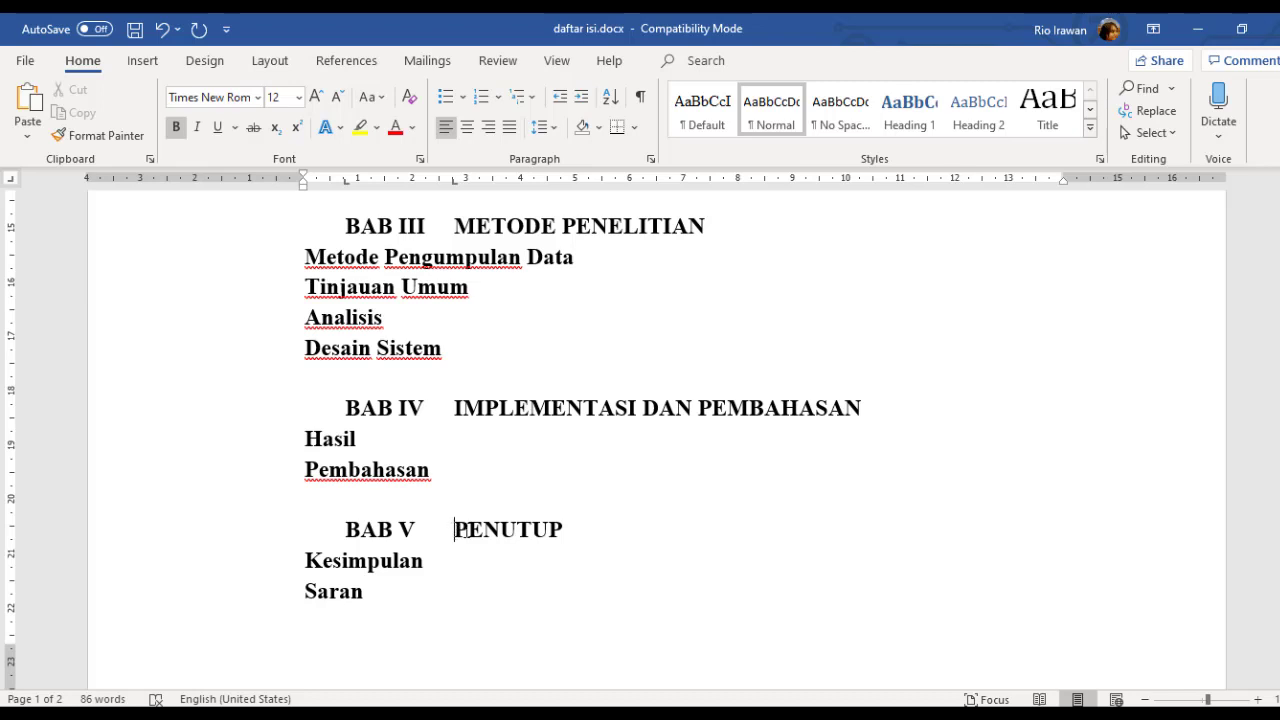
key("BackSpace")
key("ctrl+z")
key("BackSpace")
key("ctrl+z")
Review the table of contents from the DAFTAR ISI title to the BAB V entries, checking chapter heading alignment and the subheadings still lacking formatting
scroll(509, 490, "up", 4)
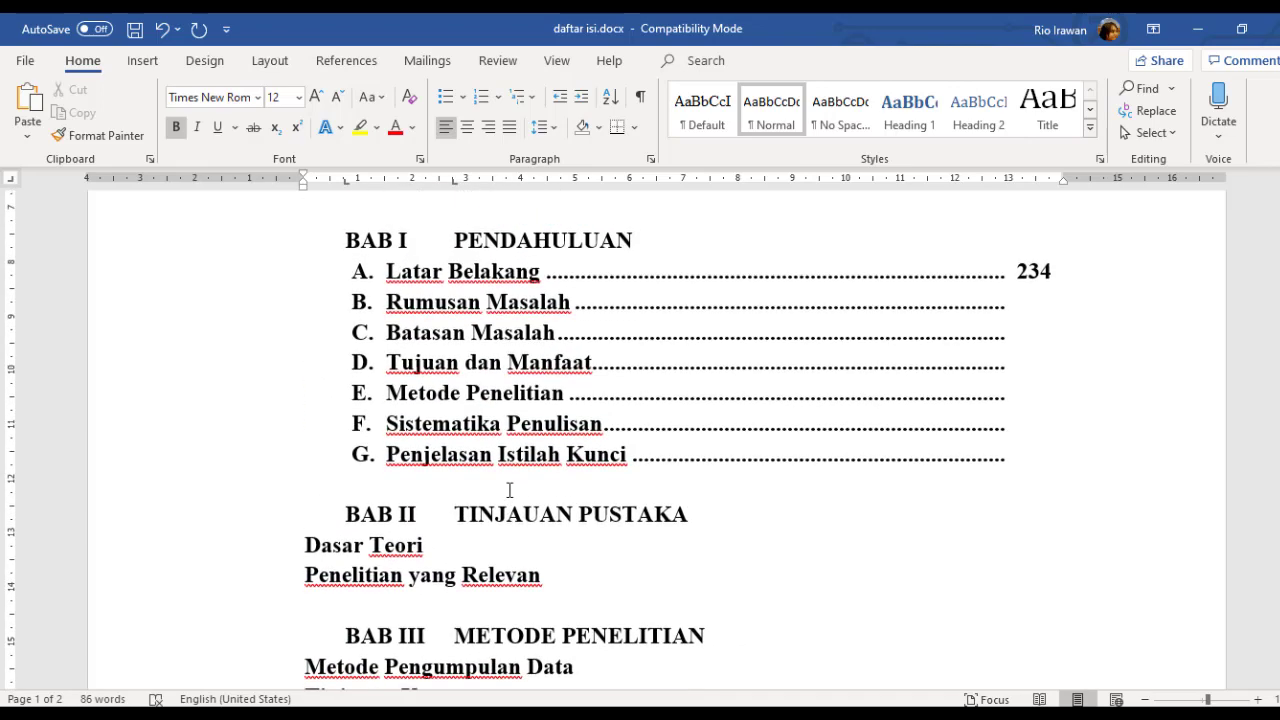
scroll(509, 490, "down", 2)
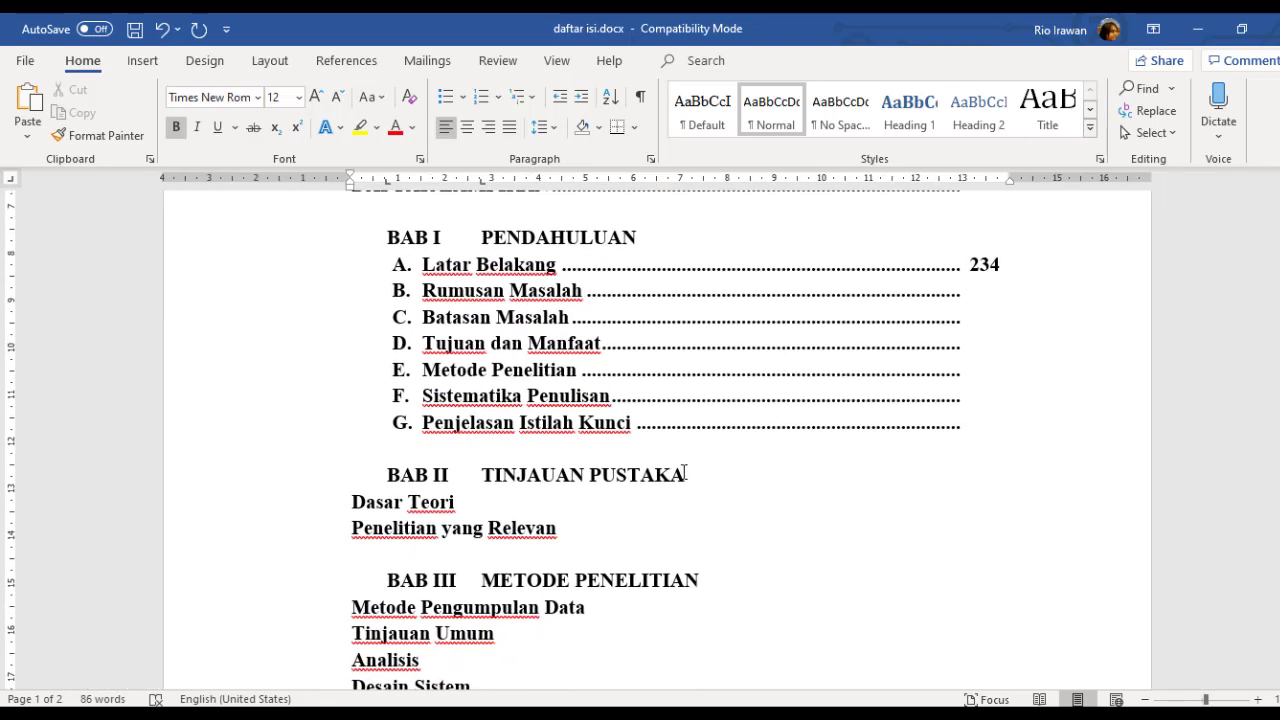
scroll(703, 469, "down", 1)
scroll(703, 469, "up", 5)
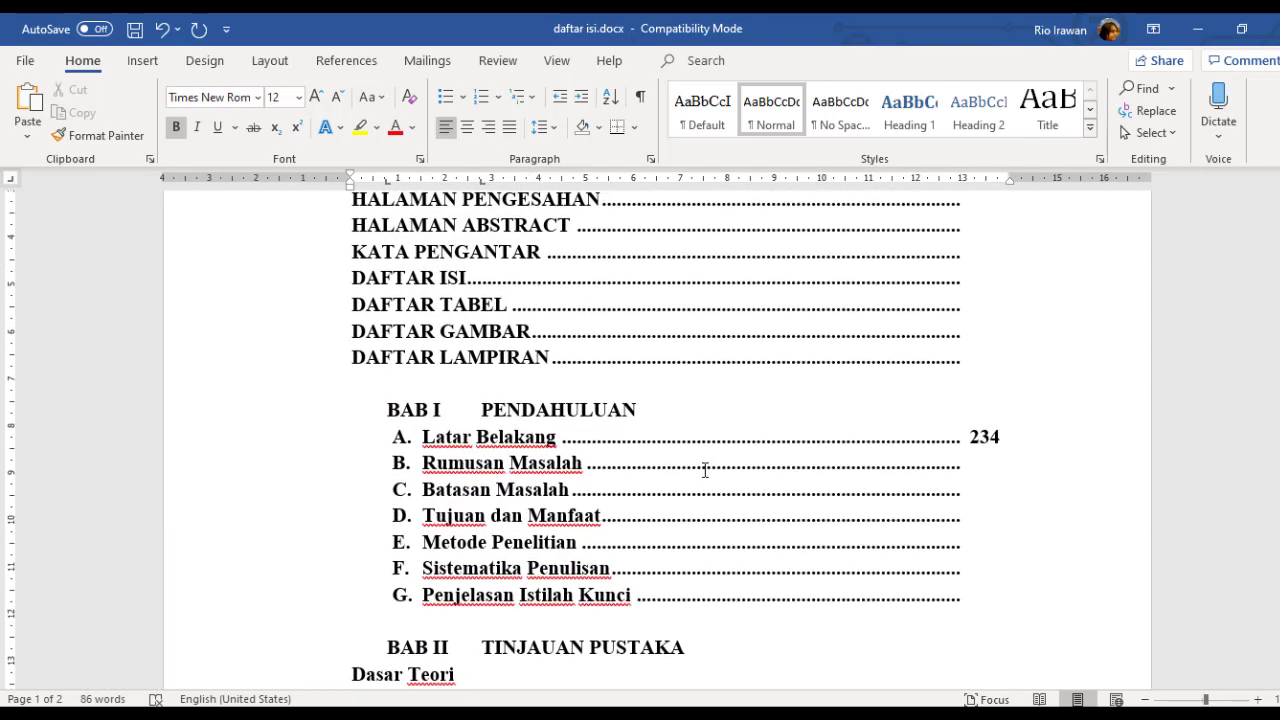
scroll(705, 469, "up", 2)
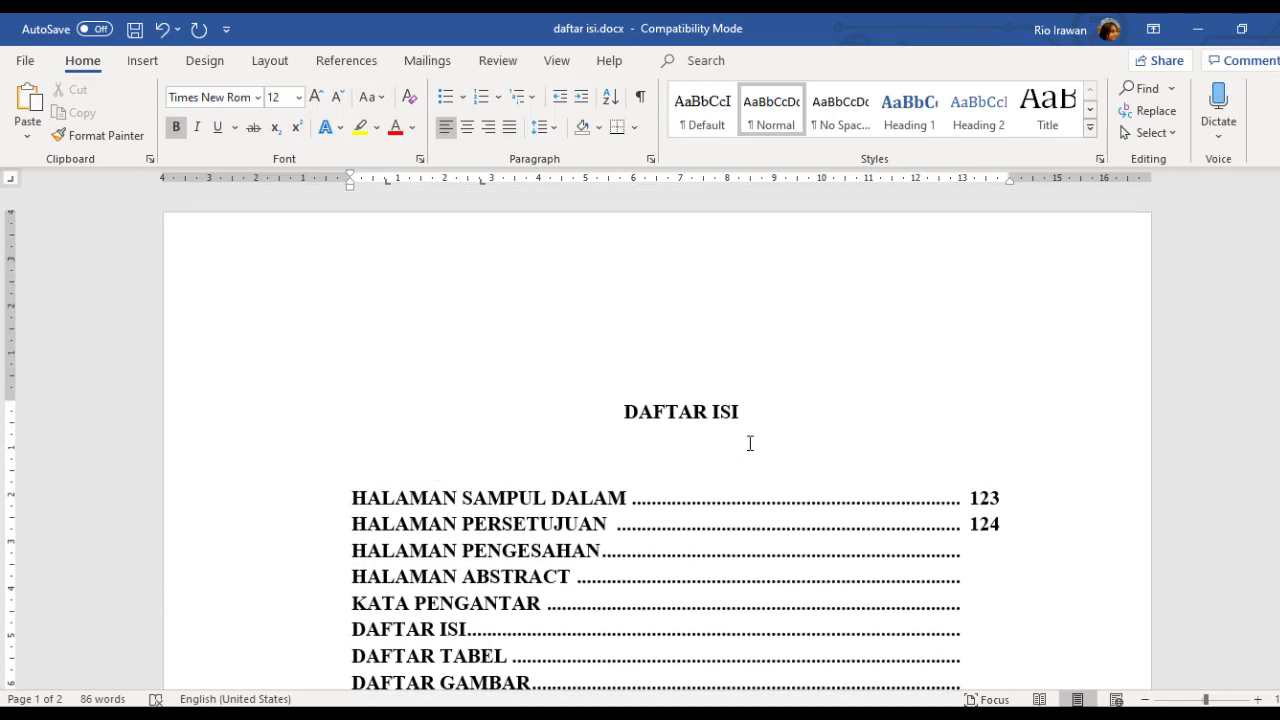
scroll(747, 434, "down", 10)
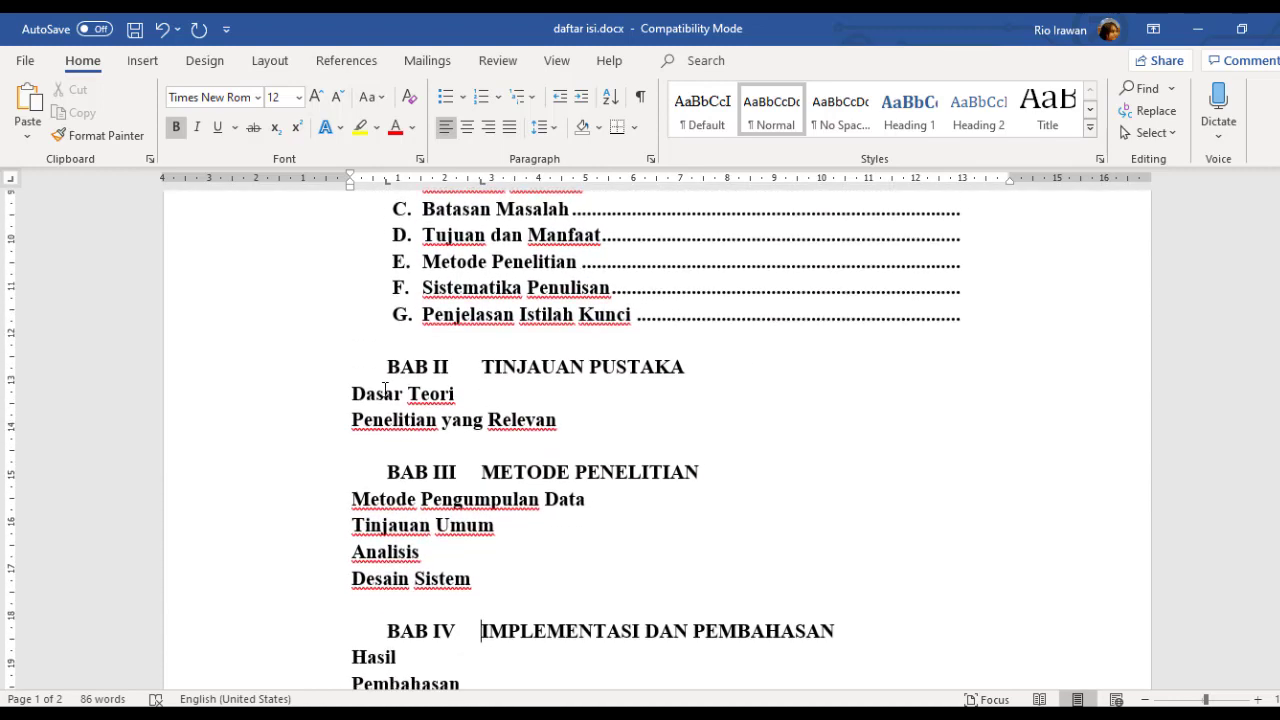
left_click_drag(356, 394, 603, 426)
left_click(605, 431)
scroll(604, 431, "down", 3)
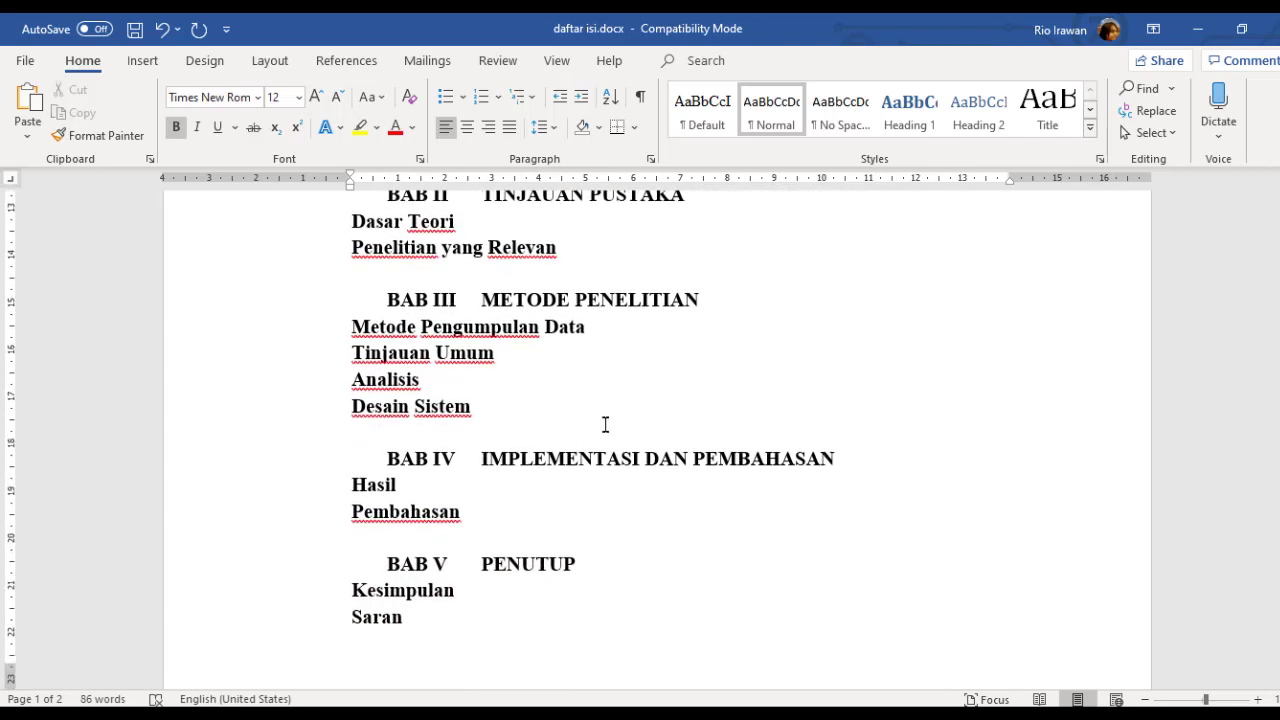
scroll(603, 425, "up", 5)
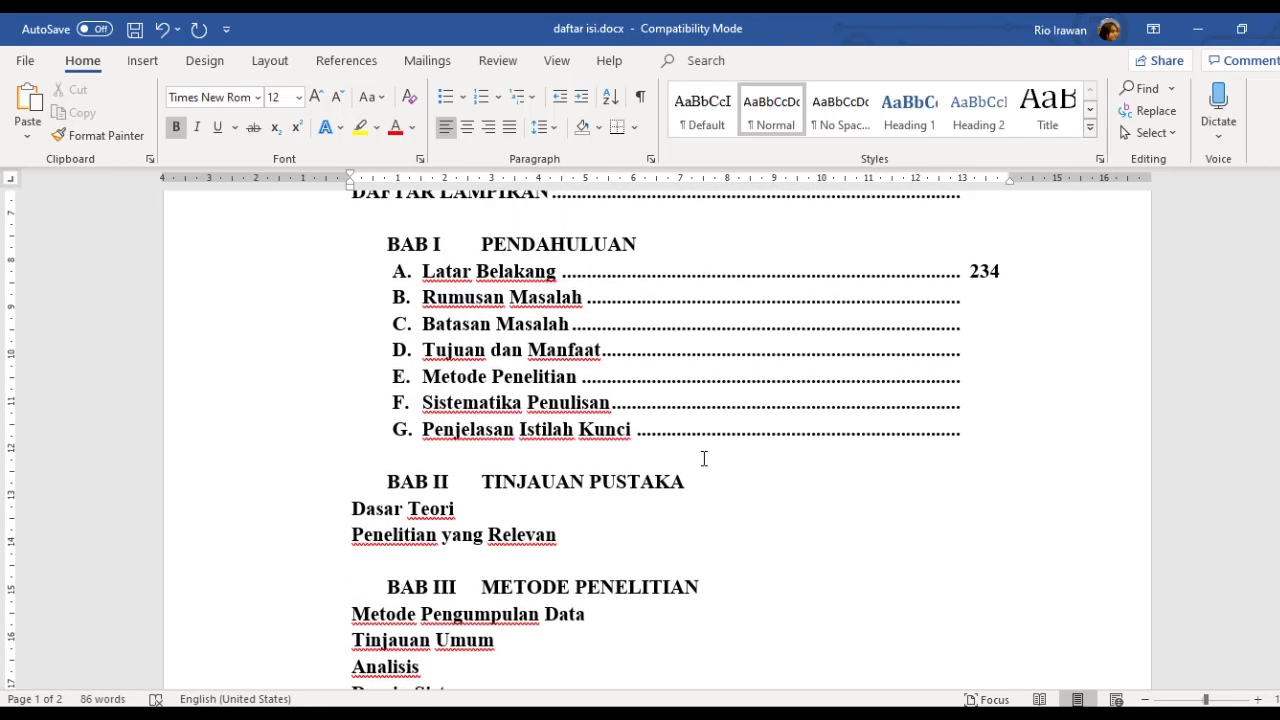
scroll(680, 403, "up", 5)
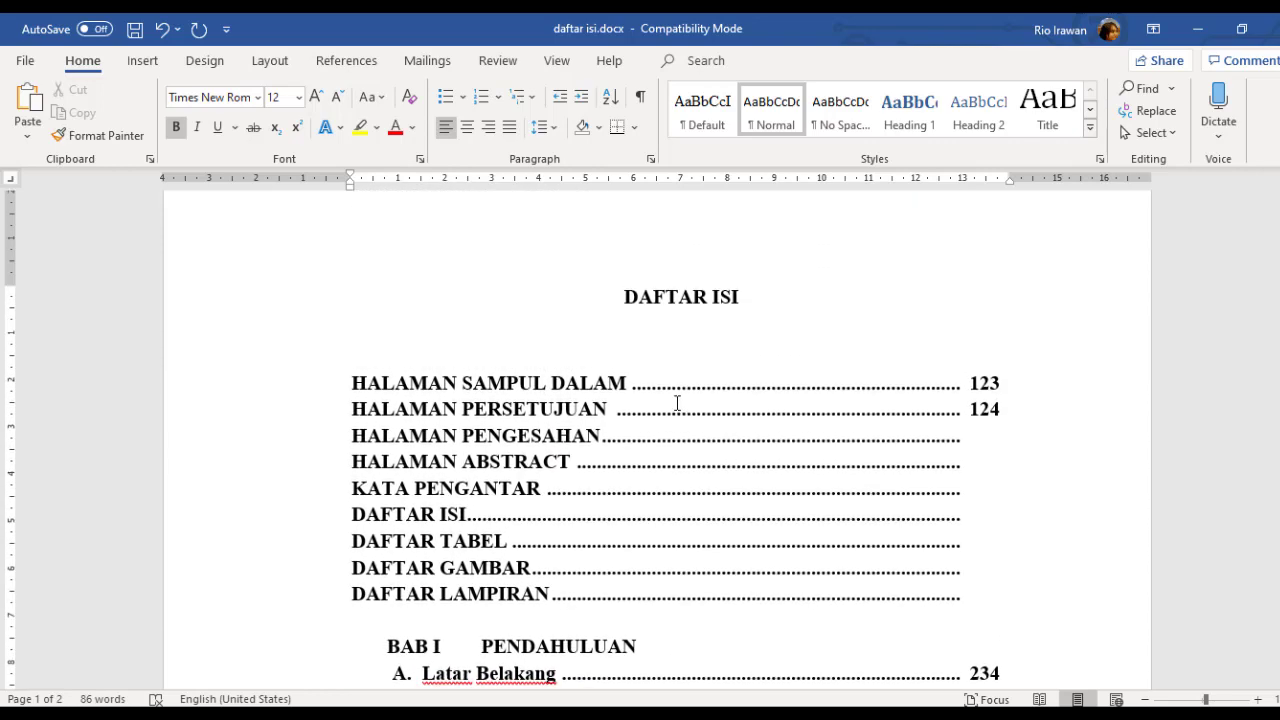
scroll(677, 403, "down", 5)
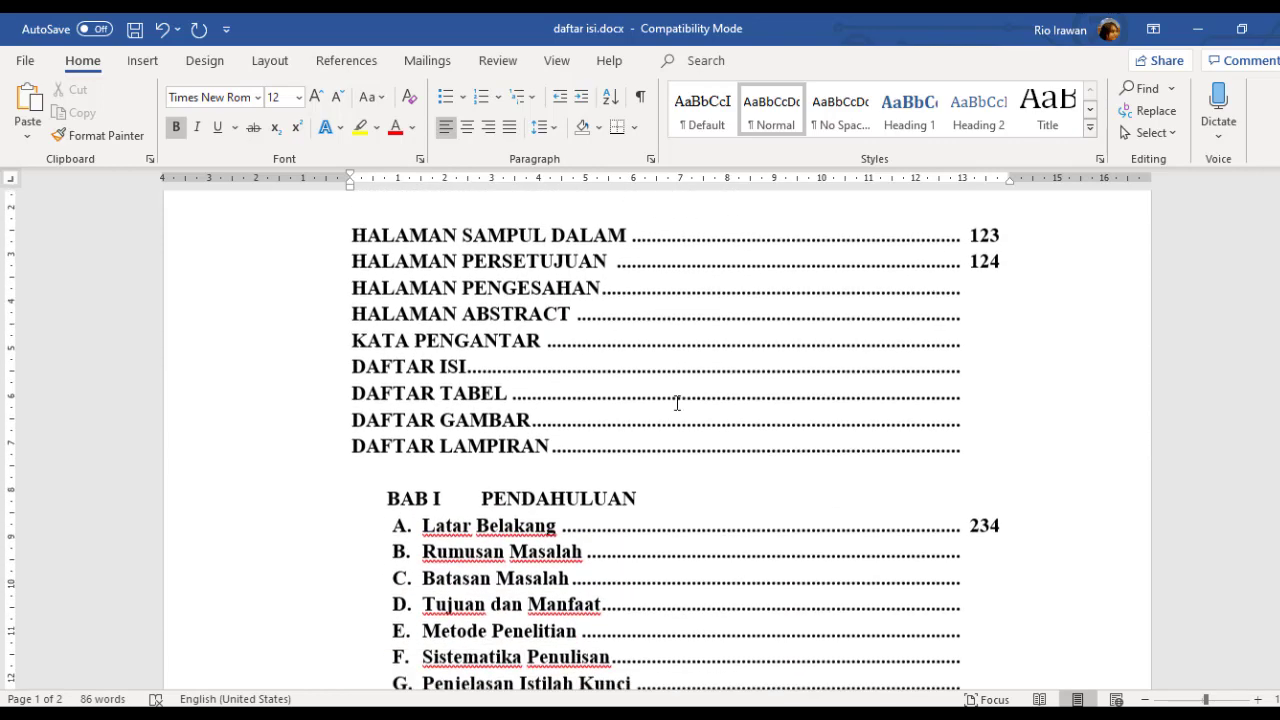